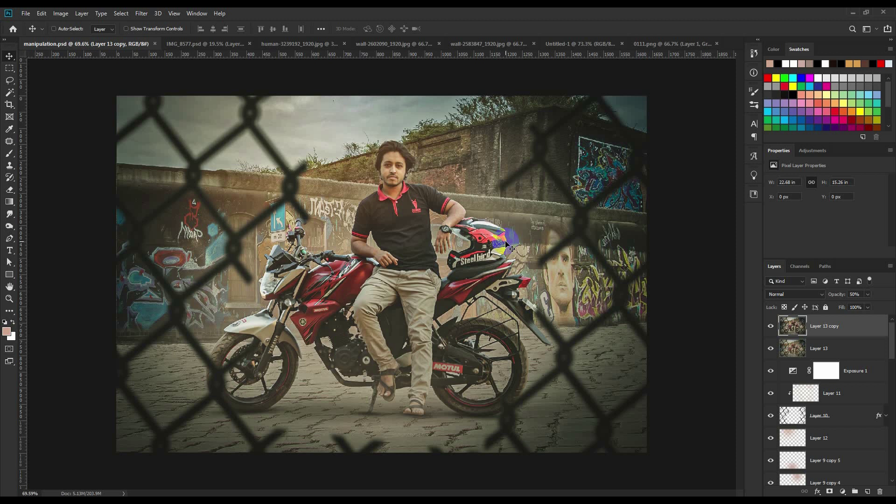
Look over the IMG_8577.psd motorcycle, wall and graffiti photos and the blank Untitled-1 document
left_click(445, 196)
left_click(197, 46)
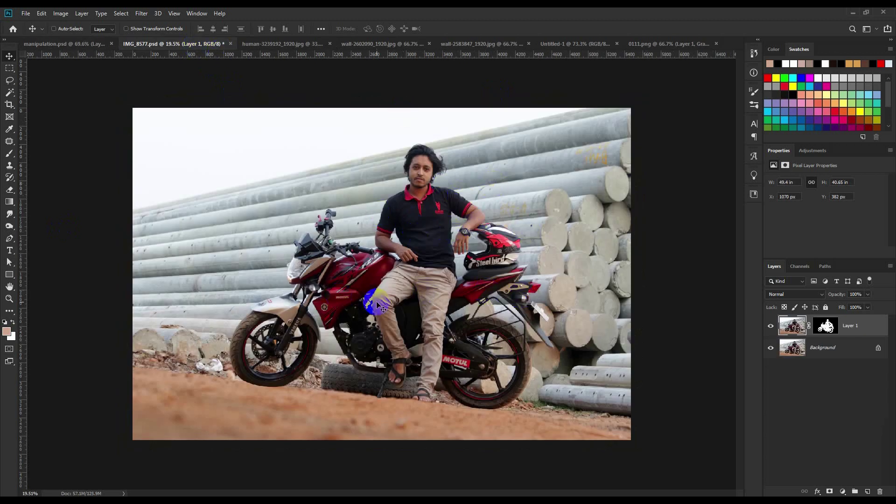
left_click(264, 44)
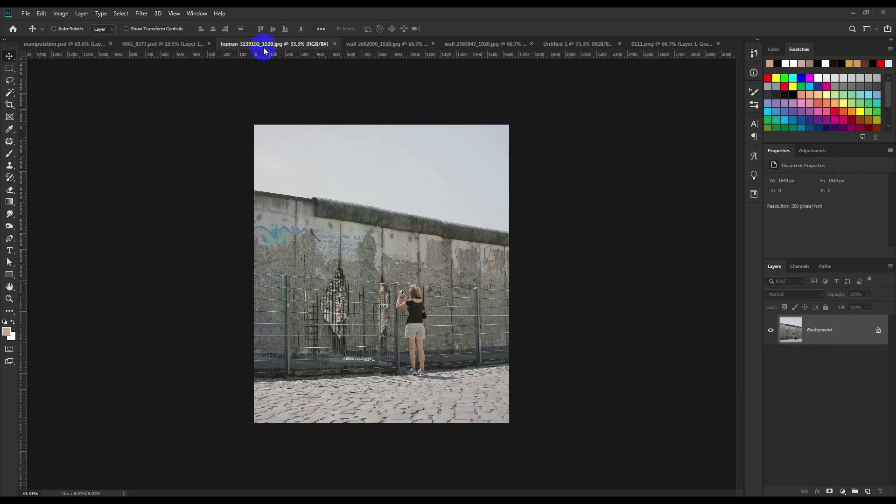
left_click(386, 45)
left_click(501, 44)
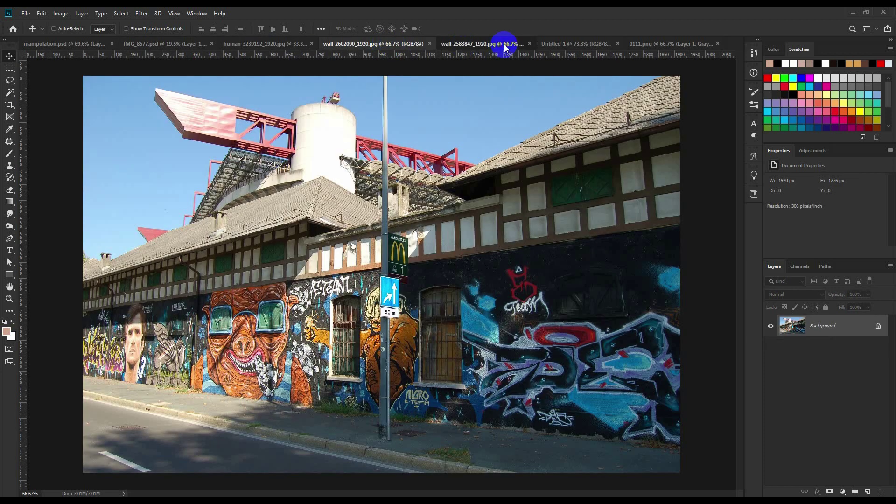
left_click(568, 43)
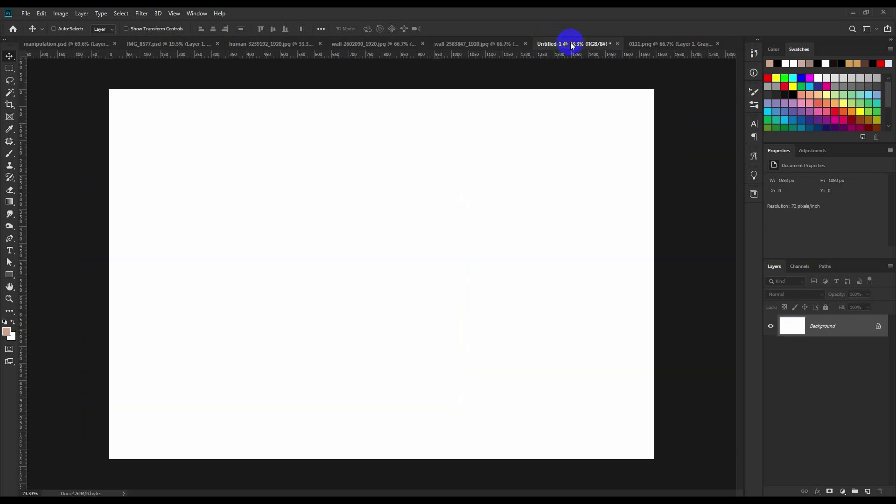
Move Untitled-1 after the 0111.png fence image, then return to manipulation.psd
left_click(634, 43)
left_click_drag(607, 43, 702, 42)
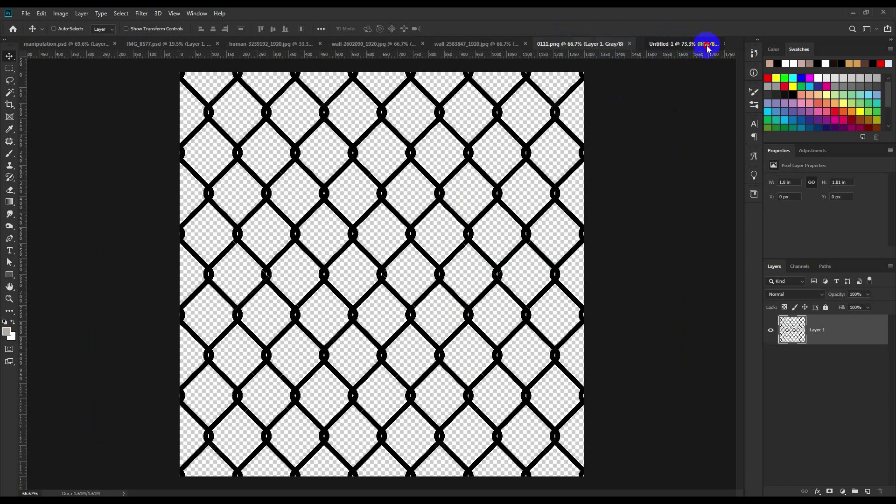
left_click(75, 44)
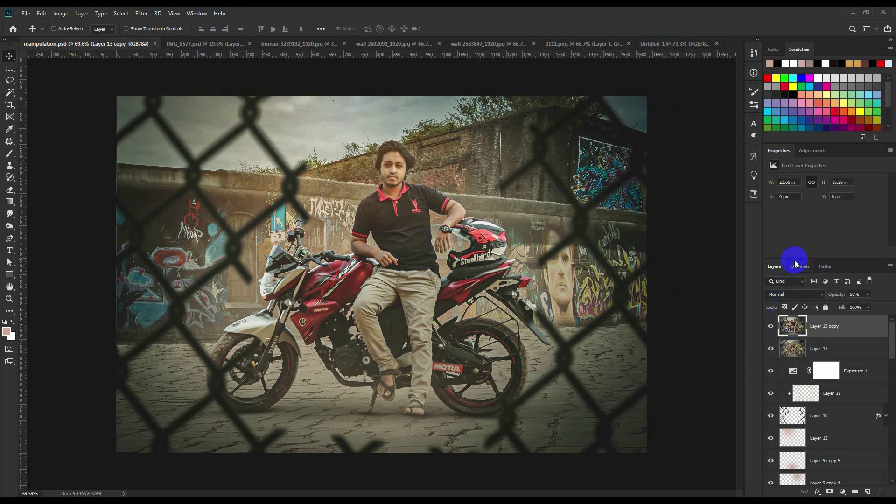
left_click_drag(794, 260, 795, 198)
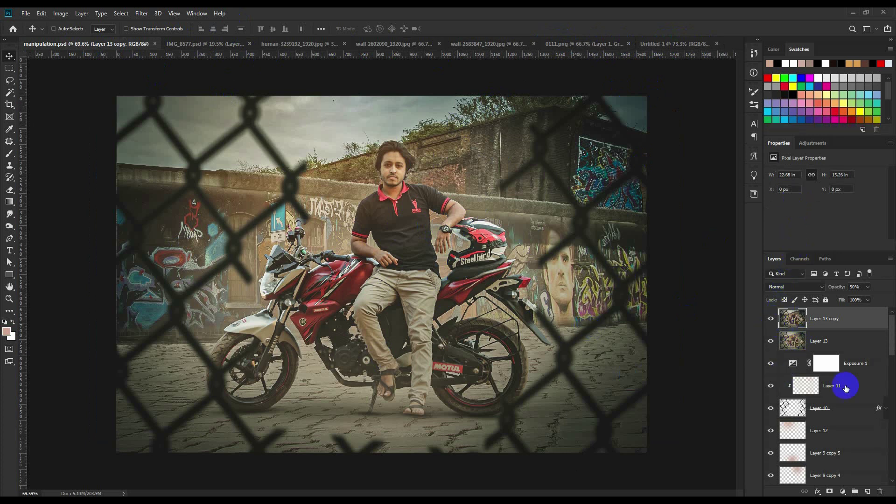
scroll(845, 388, "down", 5)
scroll(845, 389, "down", 5)
scroll(847, 392, "down", 4)
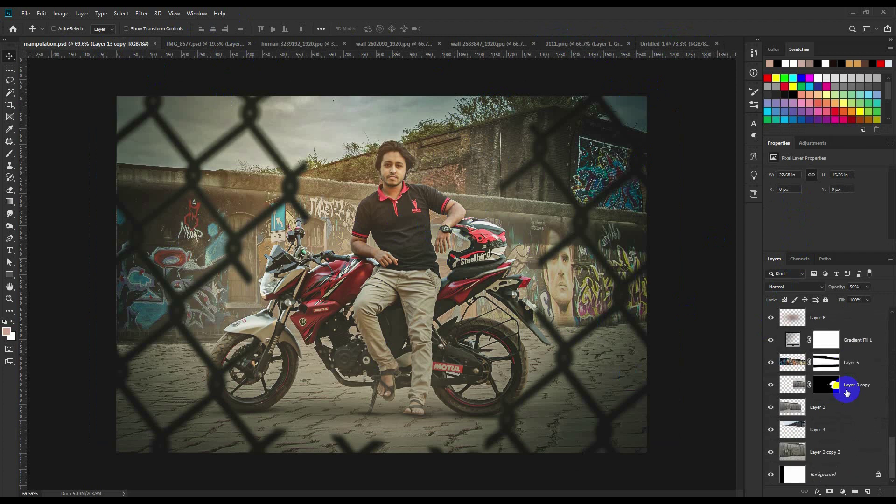
scroll(833, 408, "up", 5)
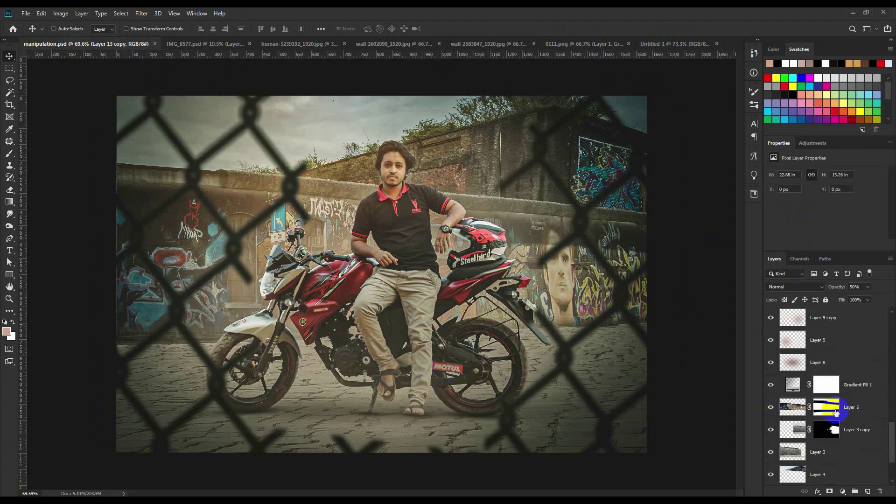
scroll(834, 411, "up", 5)
scroll(835, 412, "up", 4)
scroll(821, 403, "up", 1)
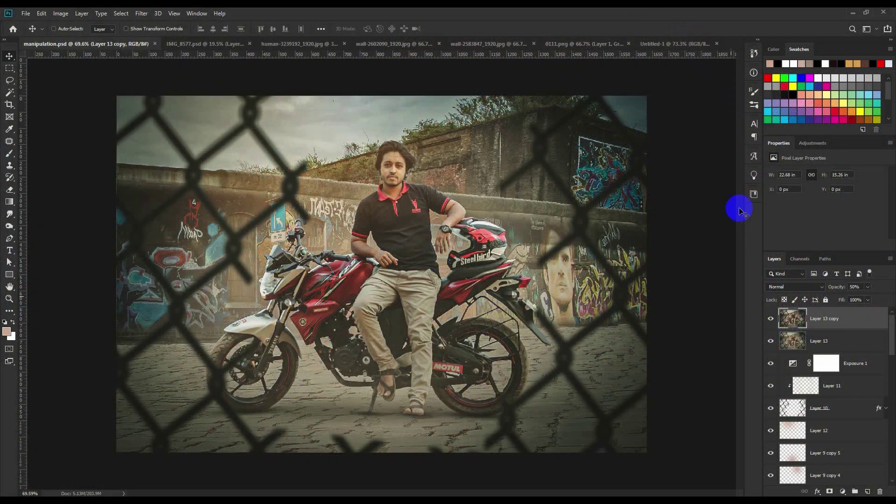
Add a Solid Color fill layer of grey 525252 to Untitled-1
left_click(660, 44)
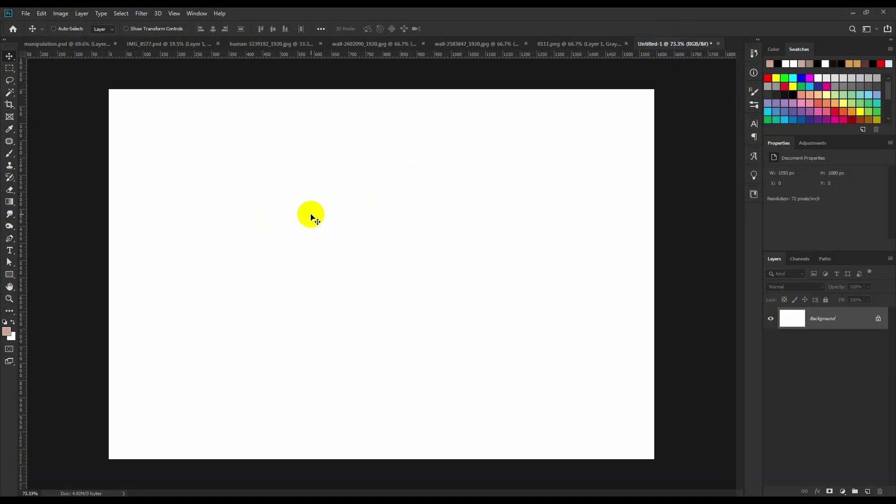
left_click(842, 491)
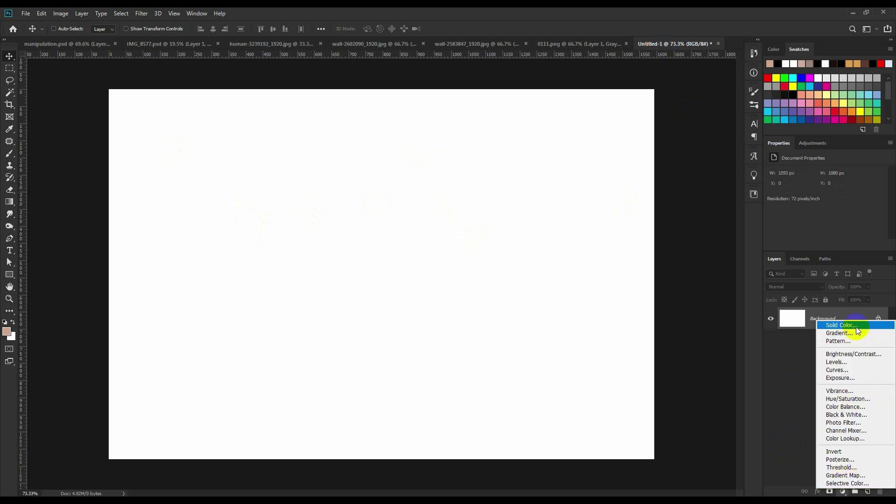
left_click(857, 326)
mouse_move(609, 240)
left_mouse_down()
mouse_move(534, 233)
mouse_move(526, 216)
left_mouse_up()
left_click(797, 132)
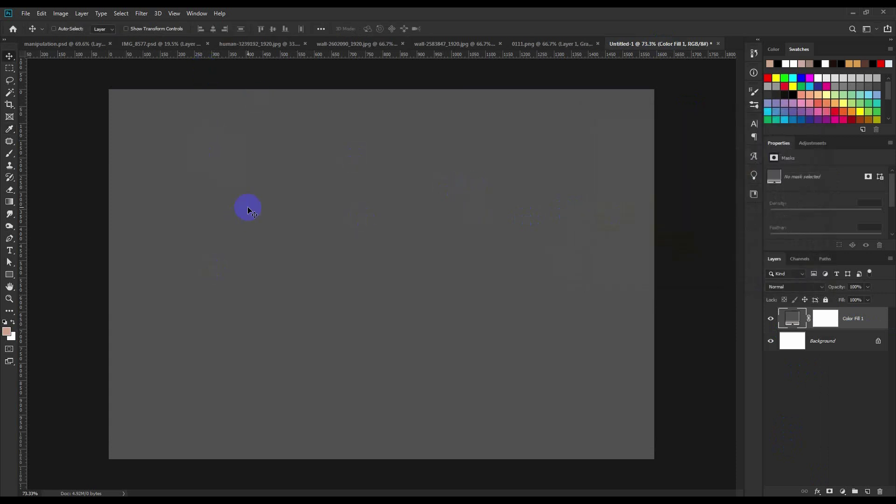
In IMG_8577.psd, hide the original Background photo behind the cut-out rider
left_click(178, 47)
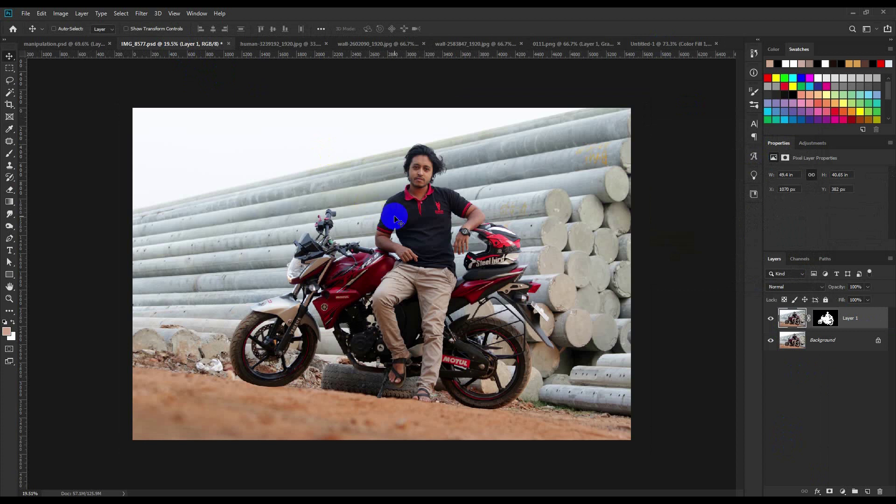
scroll(350, 208, "up", 1)
scroll(350, 208, "up", 2)
scroll(350, 208, "down", 2)
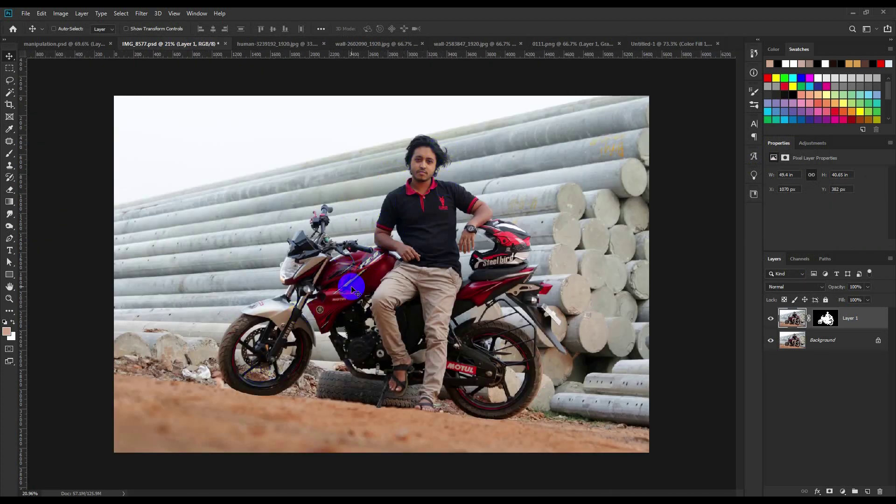
left_click(770, 340)
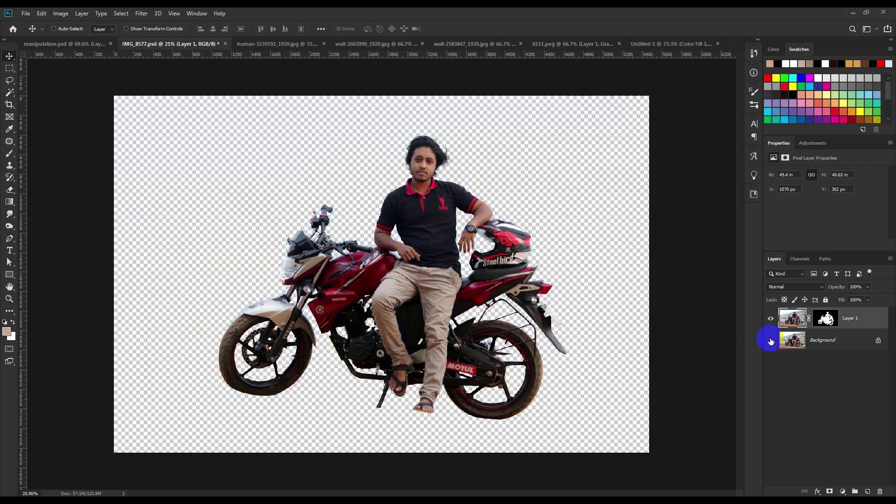
Convert Layer 1 to a smart object and drag it into Untitled-1
right_click(861, 323)
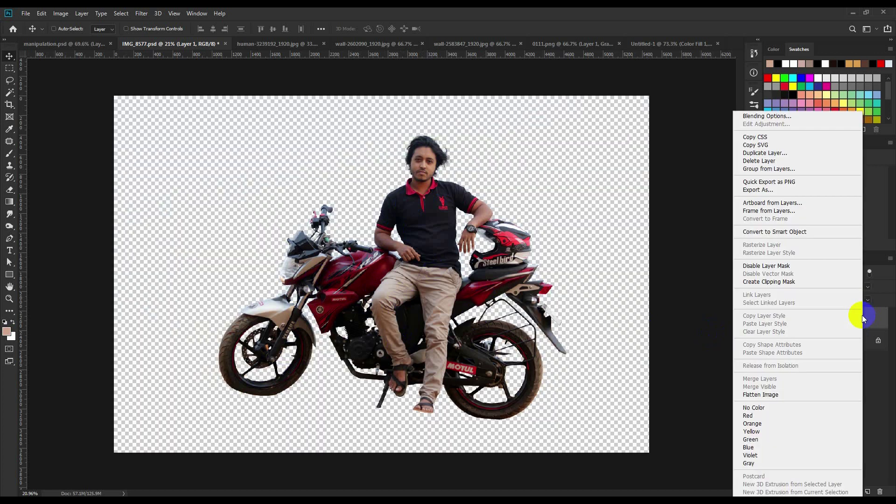
left_click(774, 231)
left_click_drag(365, 270, 422, 276)
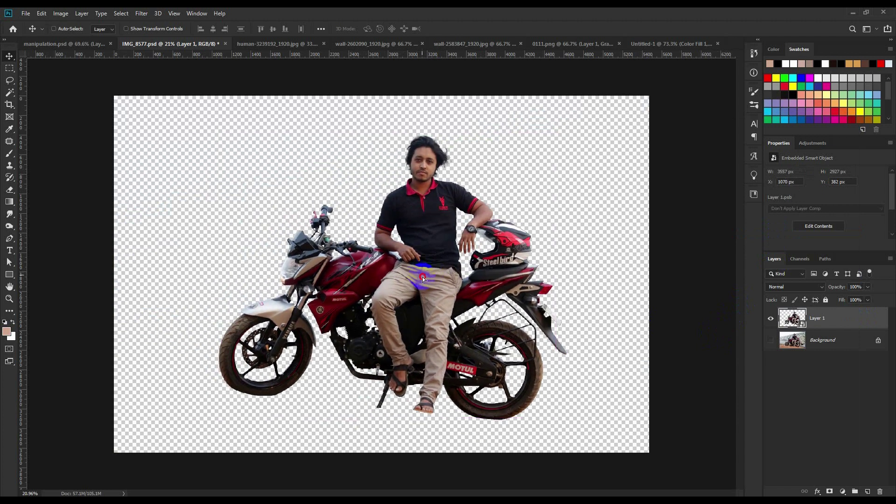
mouse_move(422, 277)
left_mouse_down()
mouse_move(663, 73)
mouse_move(387, 218)
left_mouse_up()
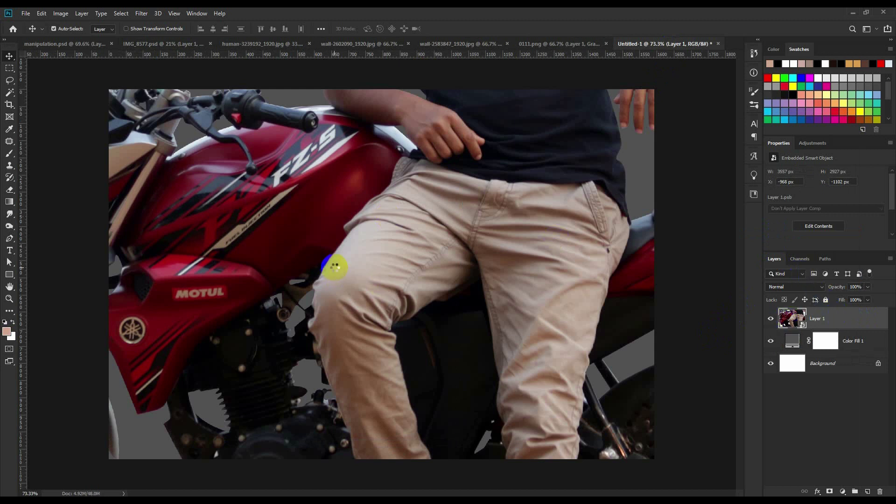
Free-transform the rider smart object and shrink it down
key("ctrl+t")
scroll(330, 266, "down", 4)
scroll(330, 267, "down", 4)
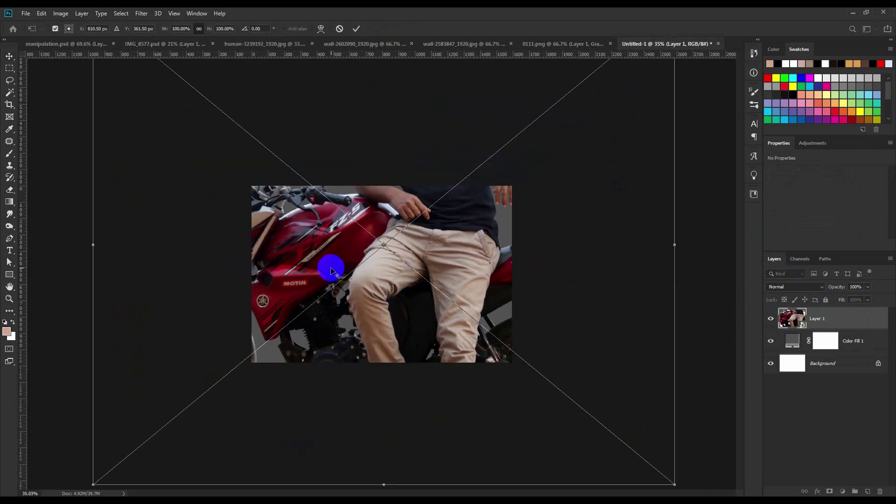
scroll(331, 266, "down", 4)
scroll(330, 267, "down", 2)
scroll(330, 271, "down", 1)
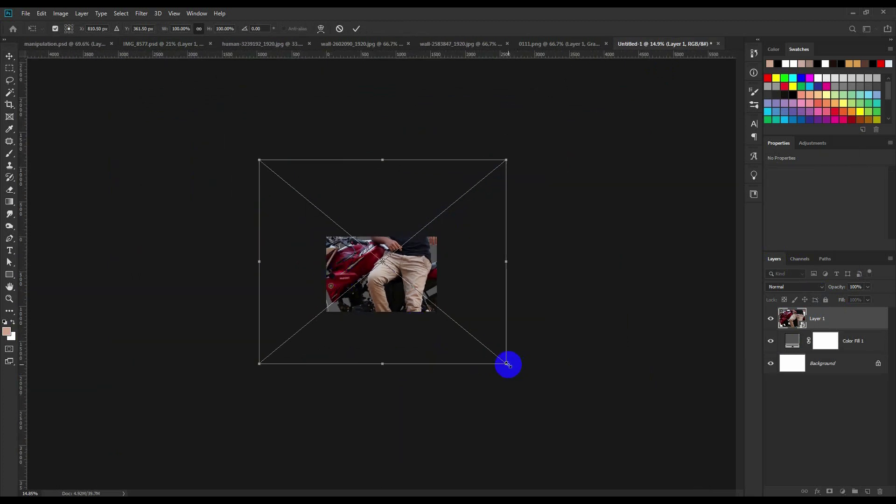
mouse_move(508, 364)
left_mouse_down()
mouse_move(401, 280)
mouse_move(429, 315)
mouse_move(406, 285)
mouse_move(466, 336)
mouse_move(407, 284)
mouse_move(419, 300)
left_mouse_up()
scroll(415, 285, "up", 3)
scroll(412, 265, "up", 3)
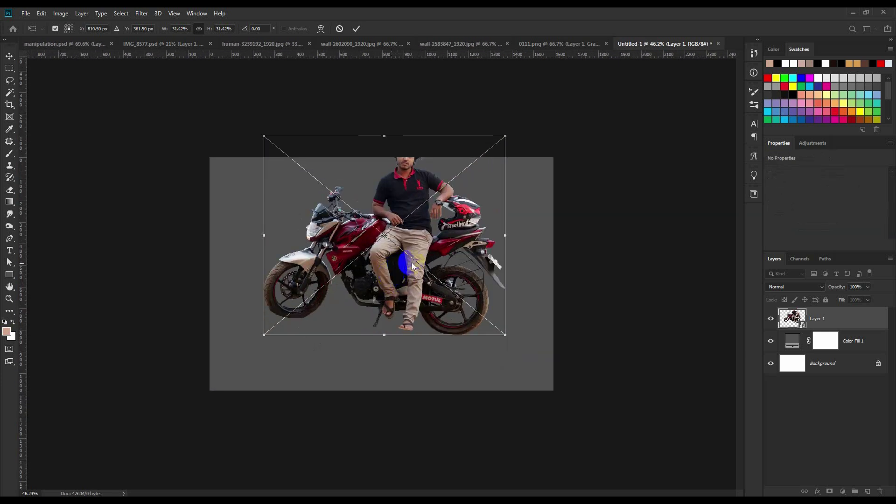
Centre the rider on the canvas, fine-tune it to about 29%, and commit
left_click_drag(431, 281, 428, 320)
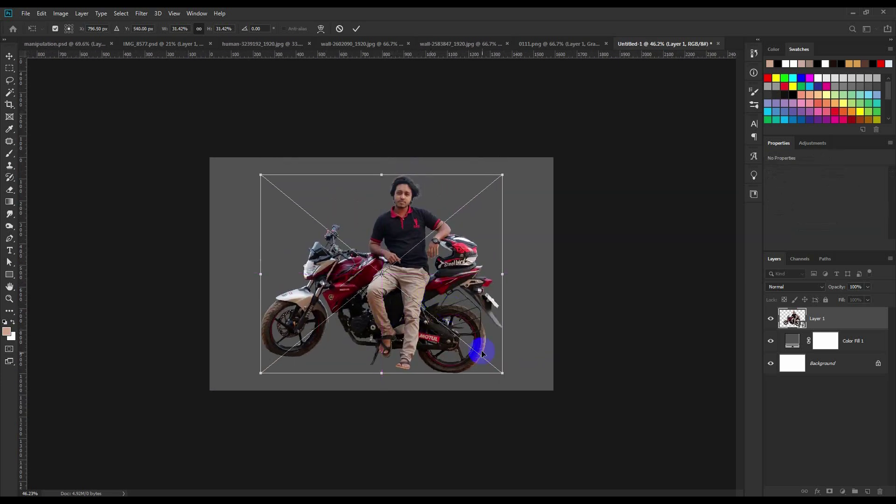
left_click_drag(498, 371, 479, 358)
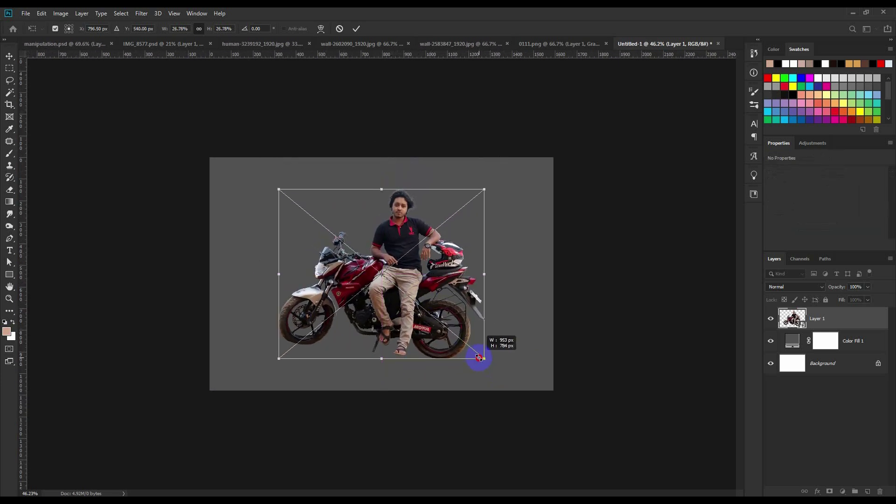
scroll(460, 342, "up", 1)
scroll(460, 344, "up", 1)
scroll(461, 344, "up", 2)
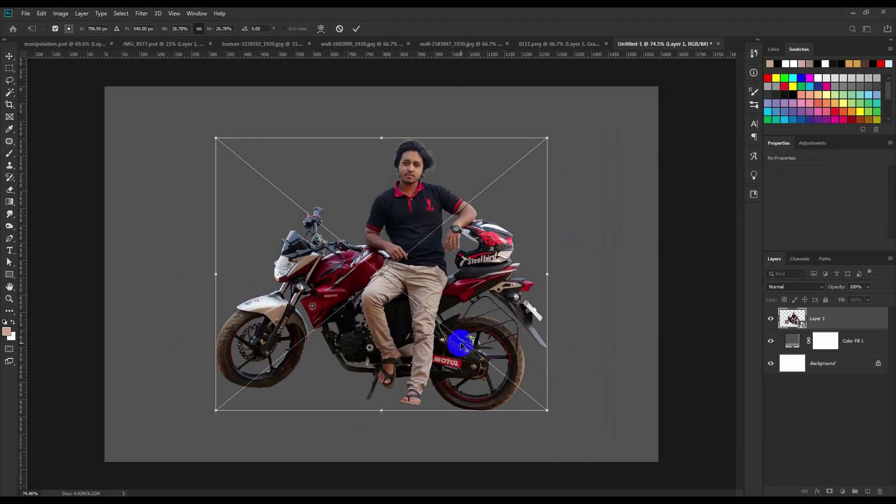
left_click_drag(545, 409, 560, 421)
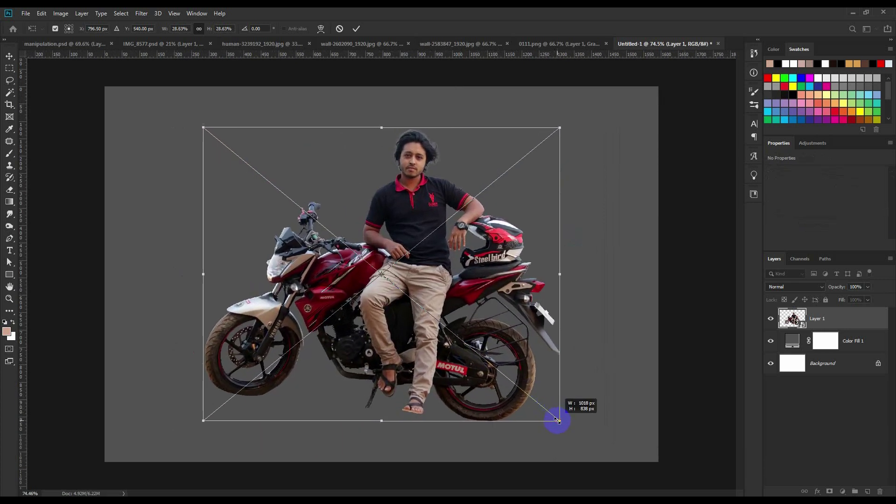
left_click(355, 30)
scroll(334, 114, "down", 1)
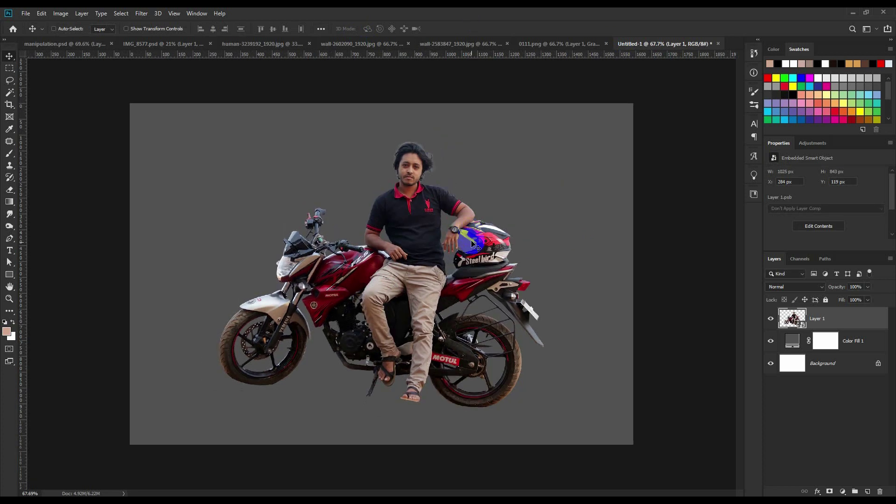
Copy the human-3239192 wall photo into Untitled-1 beneath the rider, nudged slightly left
left_click(252, 44)
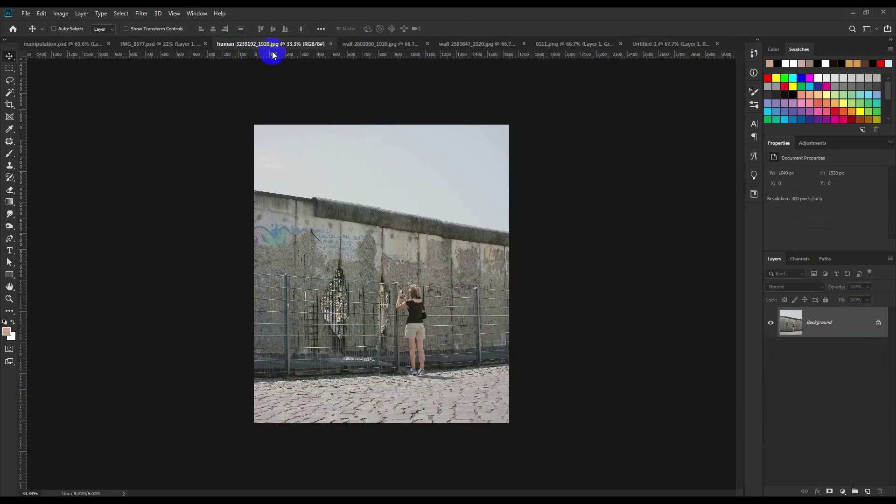
mouse_move(397, 240)
left_mouse_down()
mouse_move(643, 52)
mouse_move(401, 187)
mouse_move(381, 157)
left_mouse_up()
left_click_drag(812, 321, 814, 343)
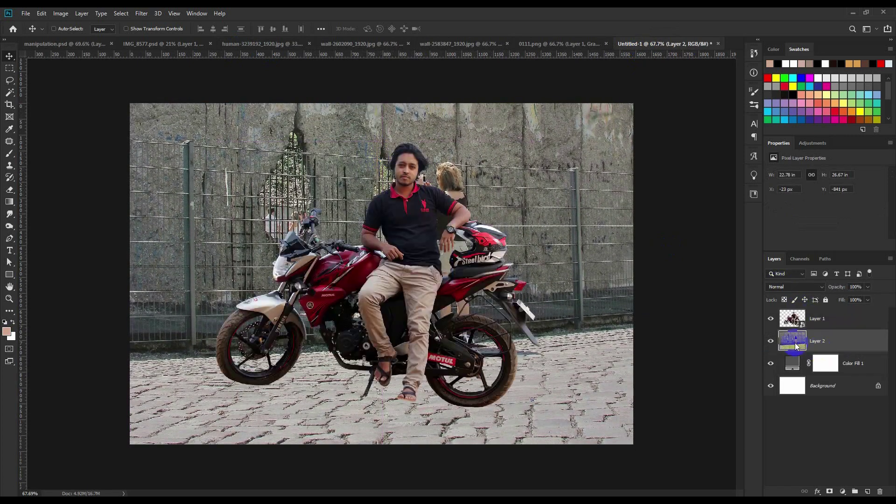
scroll(577, 278, "down", 1)
scroll(577, 278, "down", 1)
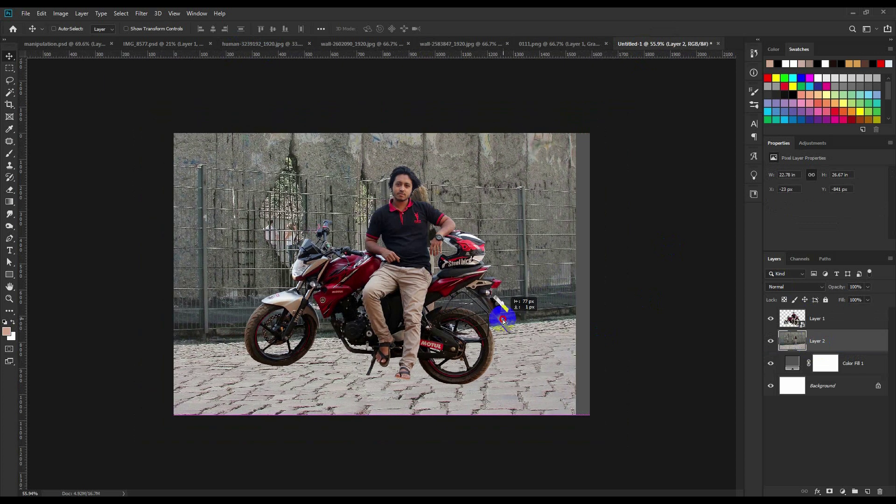
left_click_drag(575, 348, 516, 310)
Duplicate the wall layer as Layer 2 copy, hide the original, and select the copy
right_click(845, 344)
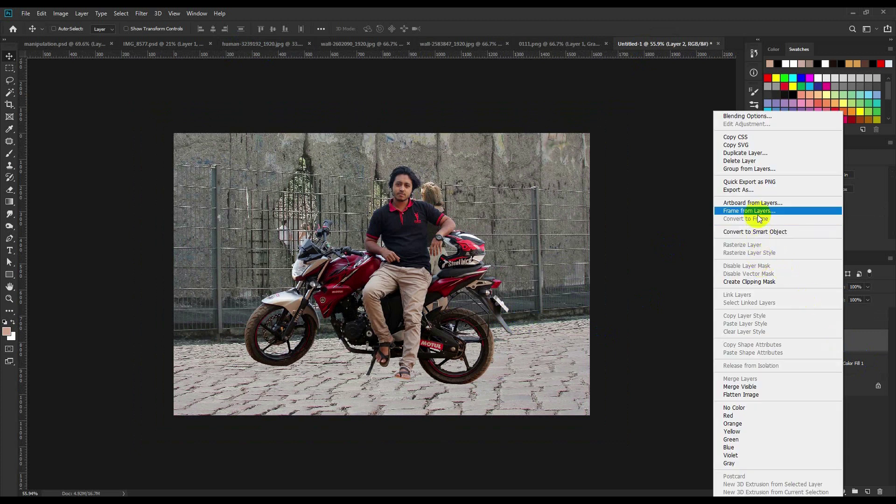
left_click(745, 153)
left_click(525, 147)
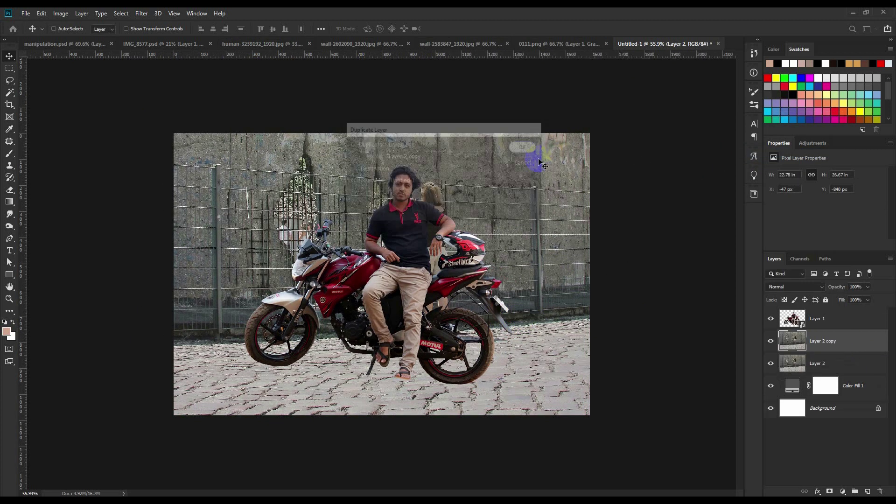
left_click(771, 362)
left_click(795, 361)
left_click(821, 341)
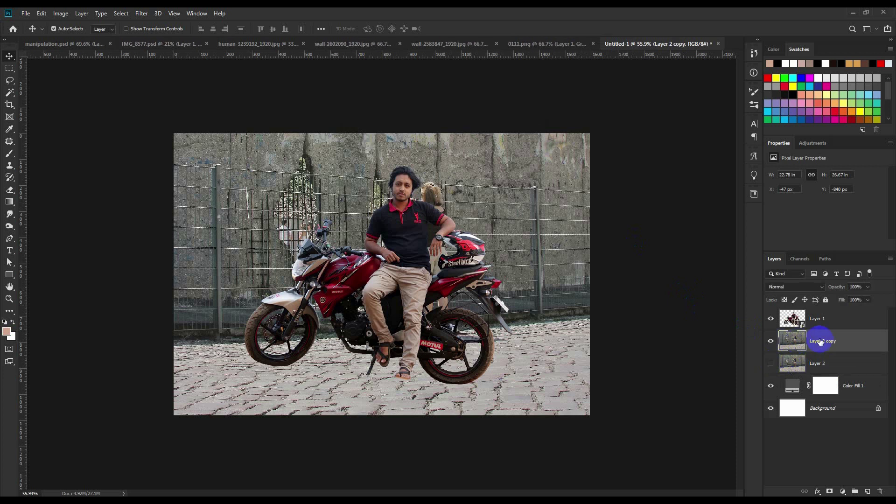
Squash Layer 2 copy down from the top and flip it horizontally
key("ctrl+t")
scroll(384, 95, "down", 3)
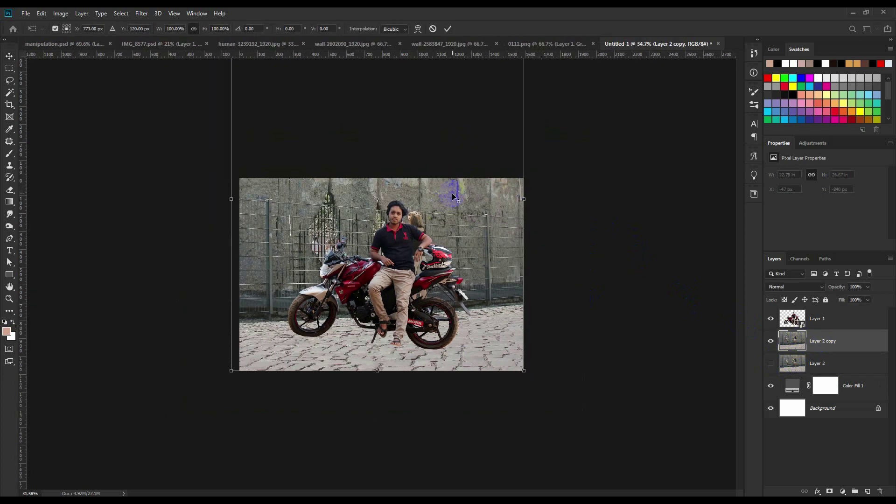
left_click_drag(381, 72, 390, 176)
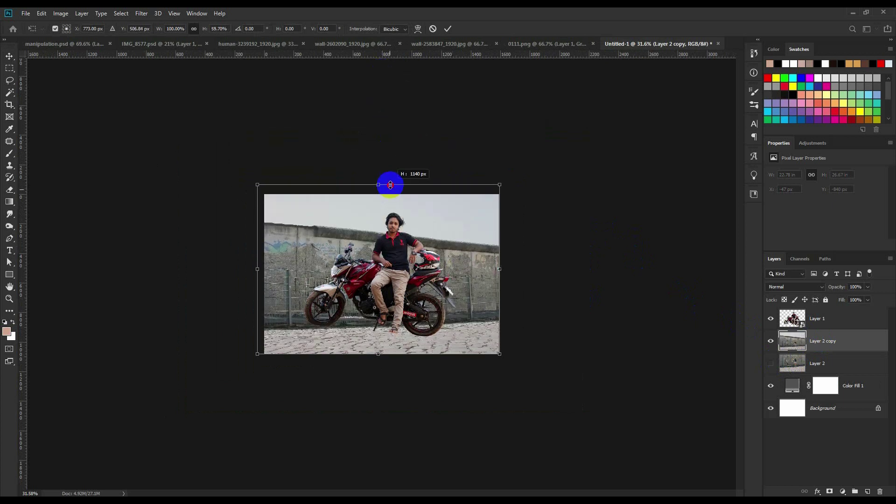
scroll(371, 267, "up", 2)
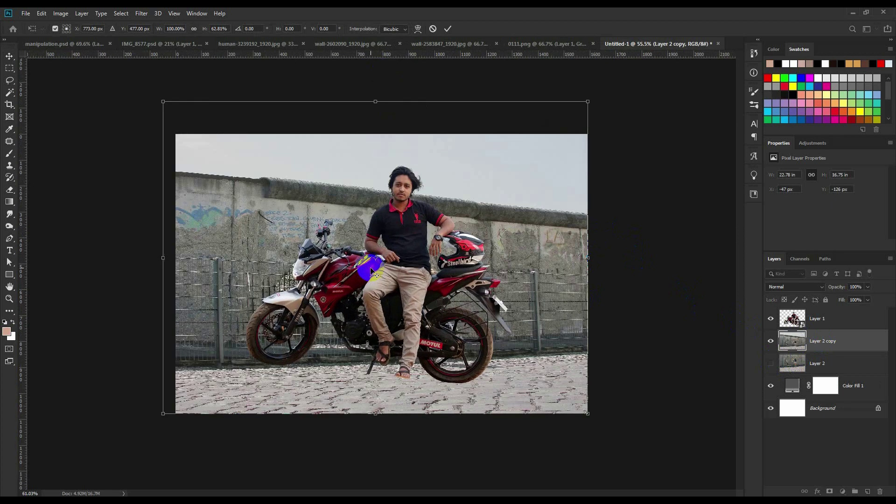
scroll(370, 266, "up", 2)
scroll(370, 266, "up", 1)
right_click(370, 267)
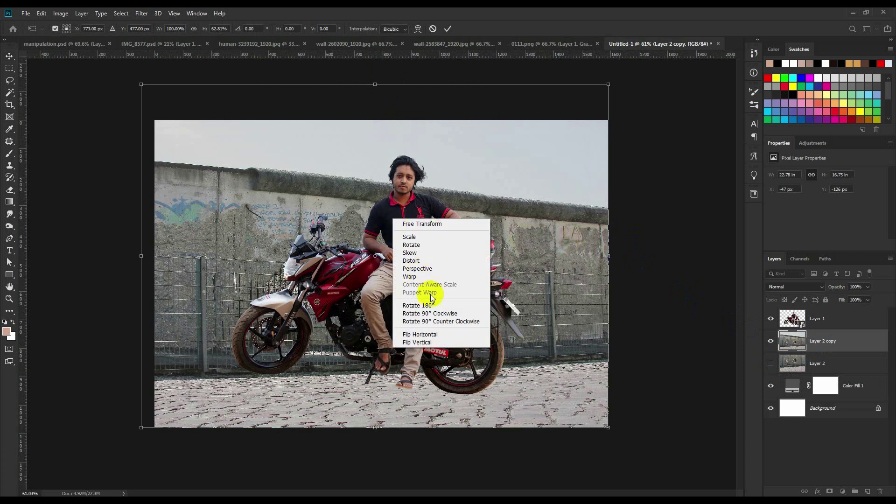
left_click(445, 334)
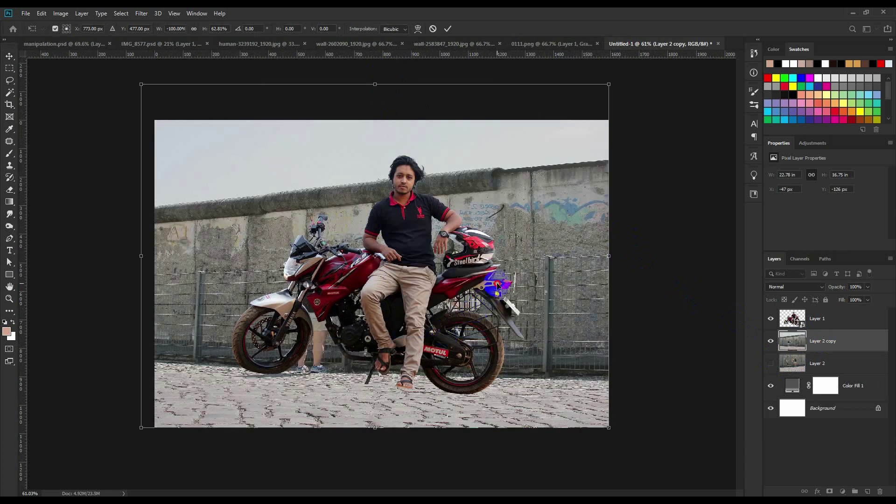
Fit the wall's top to the image top, commit, and shift it right, checking manipulation.psd
left_click(376, 85)
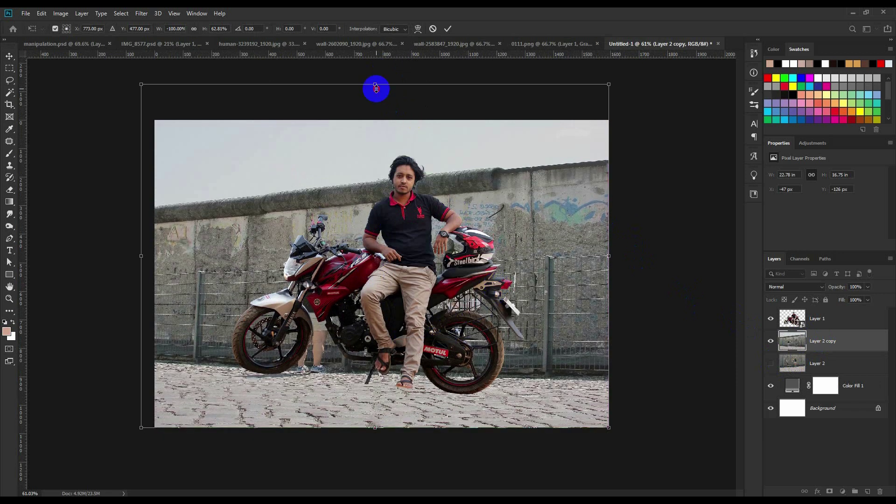
left_click_drag(375, 87, 375, 120)
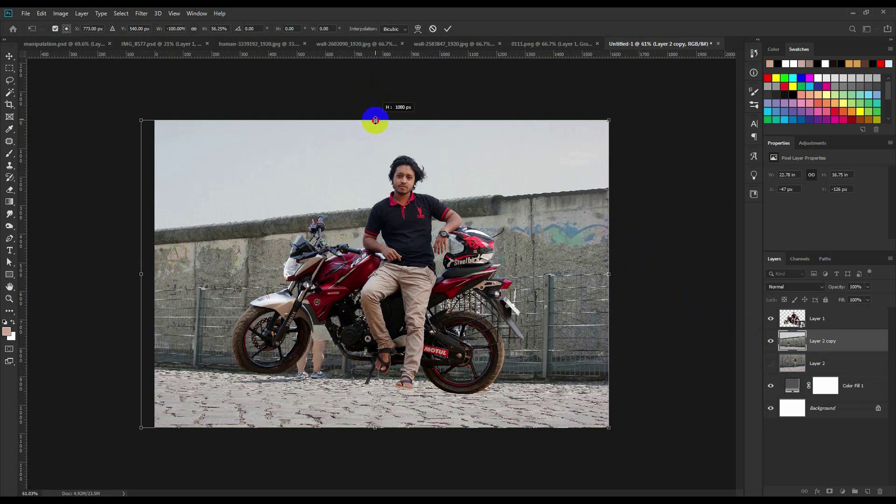
left_click(448, 29)
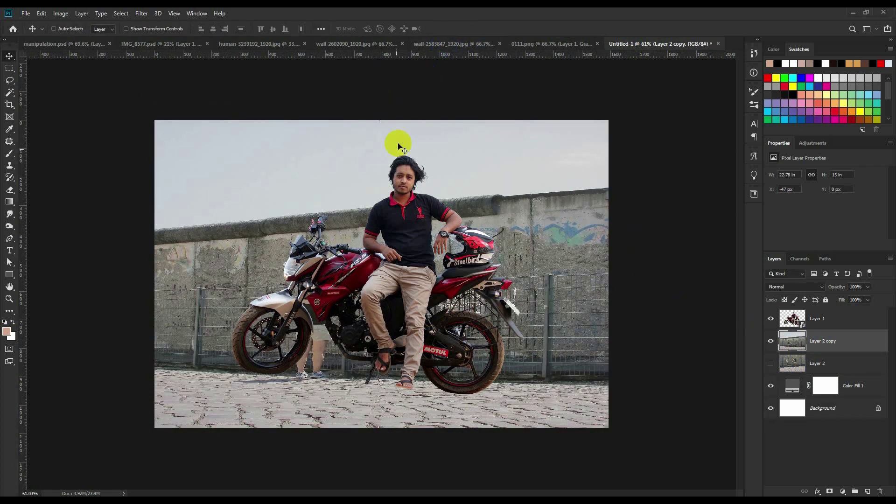
left_click_drag(424, 205, 465, 207)
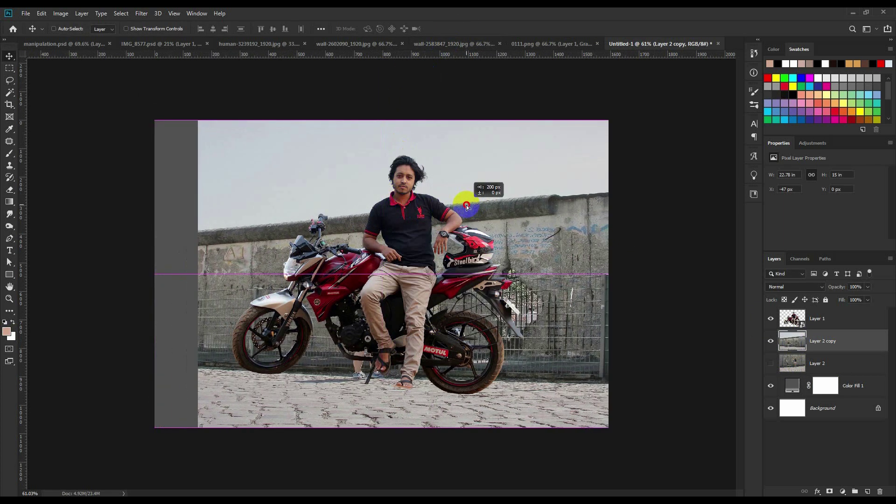
left_click(70, 44)
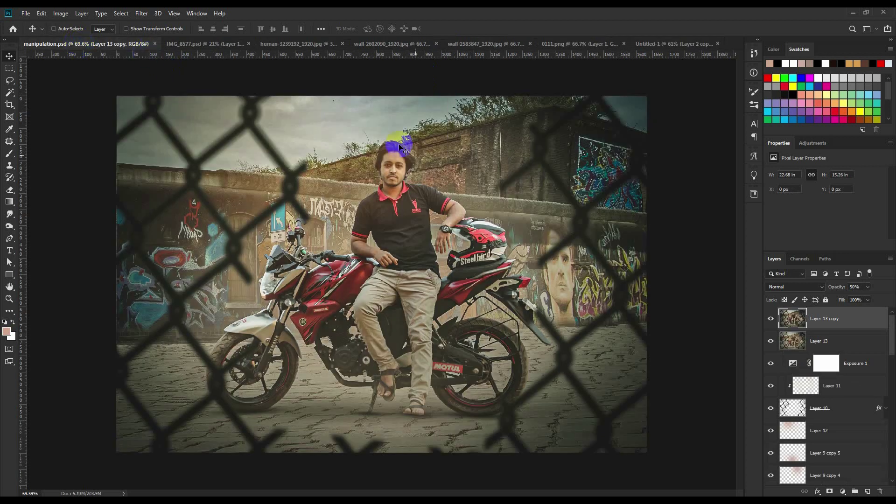
left_click(656, 44)
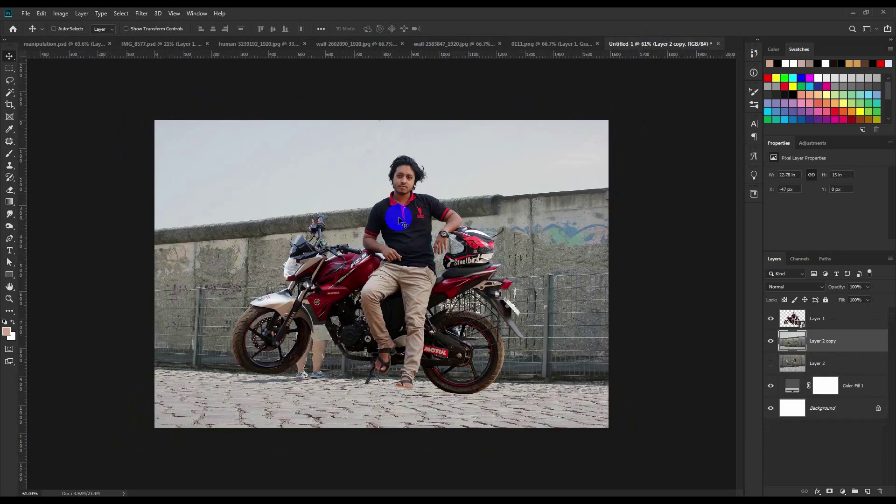
Flip the wall background copy back horizontally
key("ctrl+t")
right_click(463, 269)
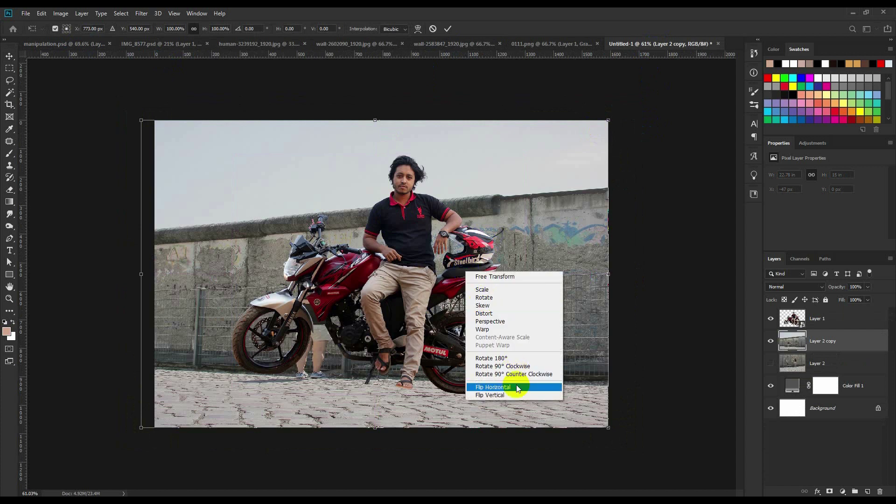
left_click(516, 383)
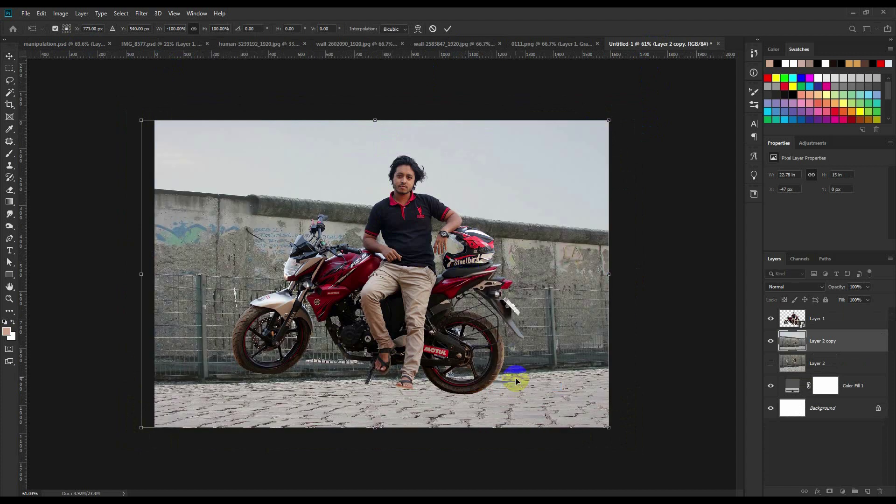
left_click(448, 29)
Move the motorcyclist down and rotate him about -4.7°, then nudge into place
left_click(817, 315)
left_click_drag(502, 298, 501, 322)
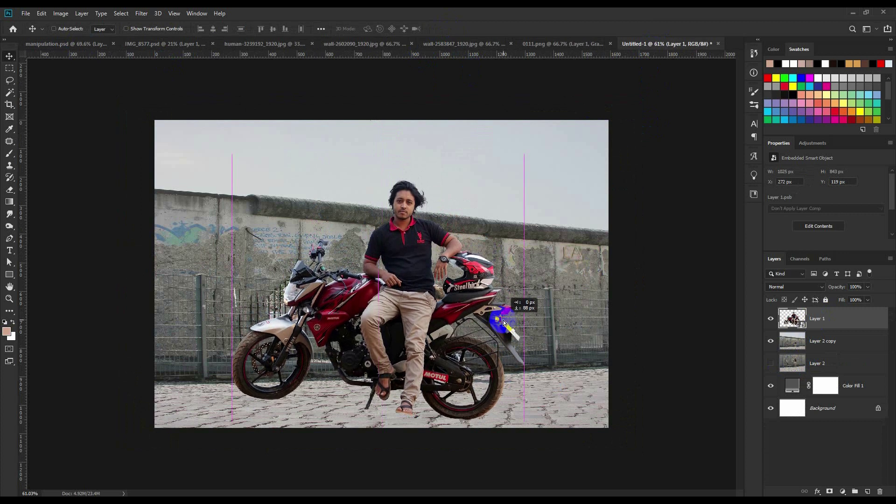
key("ctrl+t")
left_click_drag(544, 339, 558, 329)
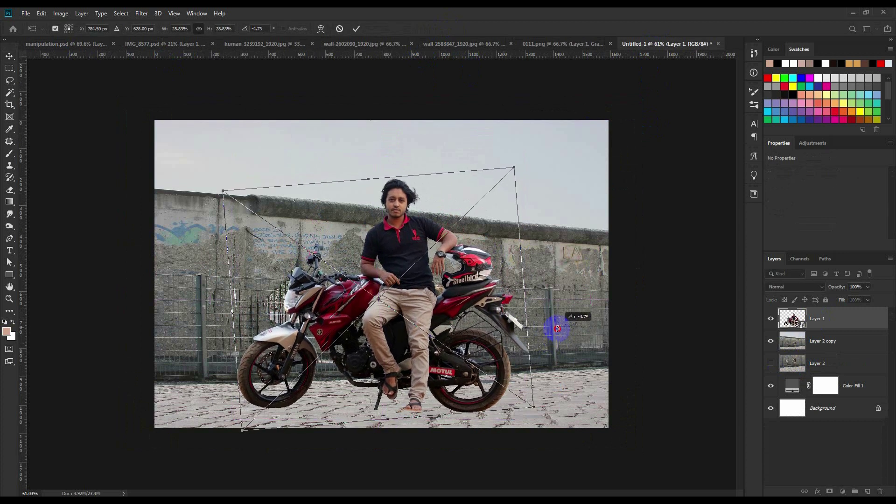
left_click_drag(480, 318, 489, 323)
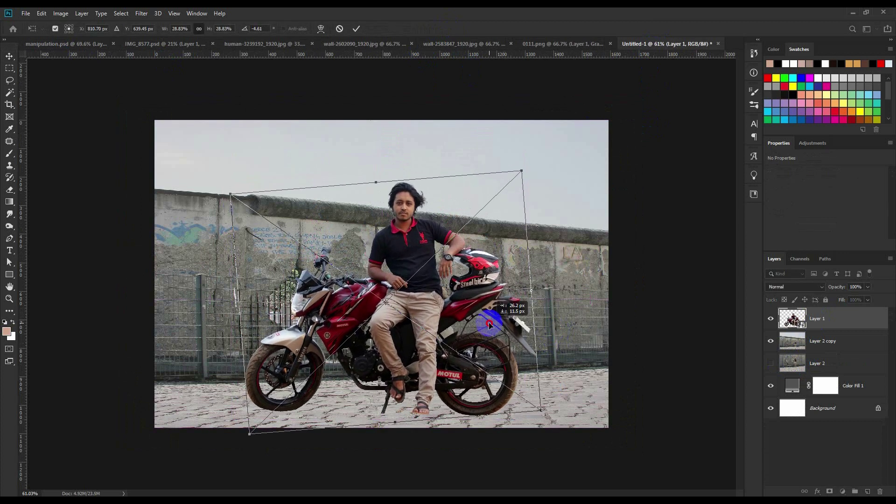
key("Return")
left_click_drag(488, 322, 487, 318)
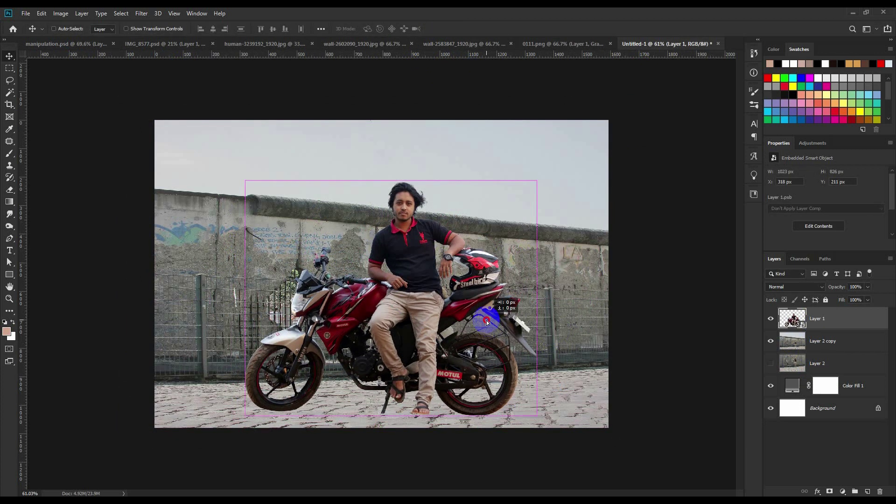
left_click(774, 370)
Shorten Layer 2 copy by pulling its top and bottom edges inward
left_click(809, 351)
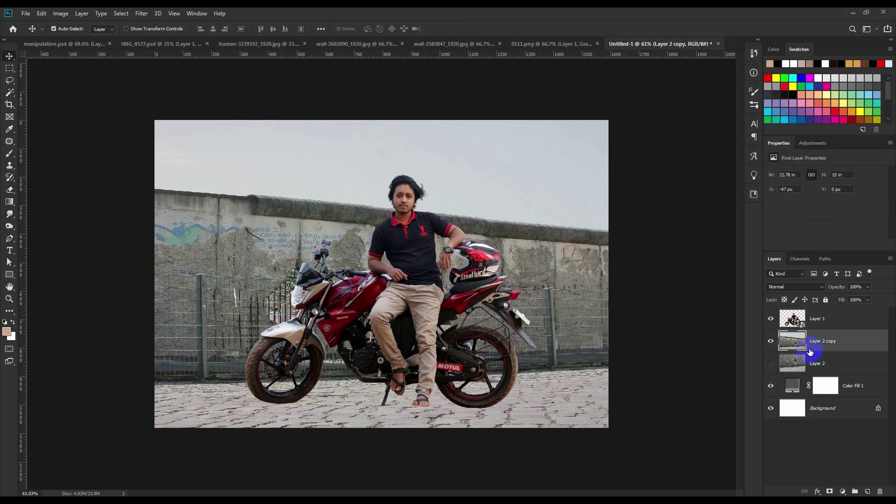
key("ctrl+t")
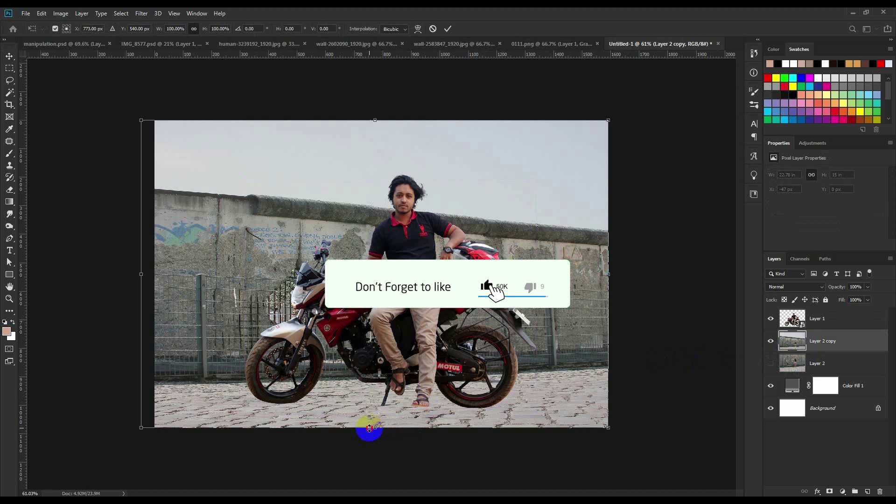
left_click_drag(369, 427, 374, 398)
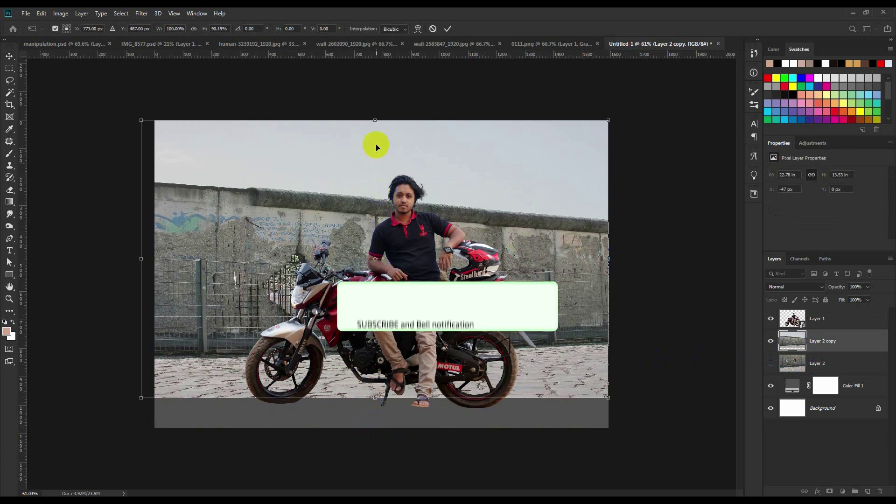
left_click_drag(375, 120, 375, 128)
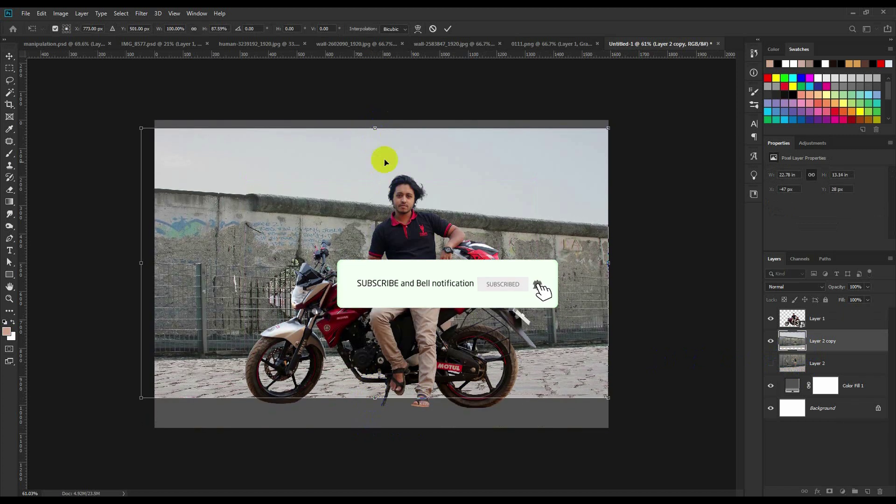
left_click_drag(374, 397, 375, 391)
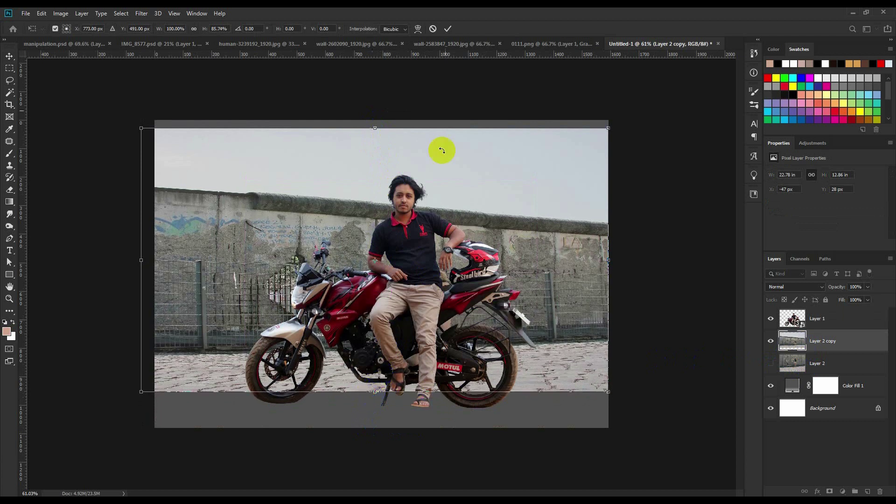
left_click(448, 29)
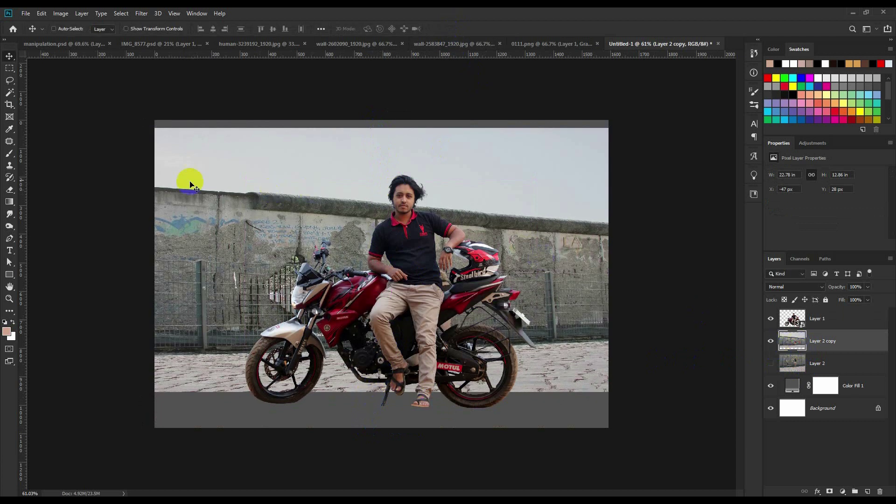
Magic Wand the sky, invert the selection, and add a layer mask hiding it
left_click(10, 92)
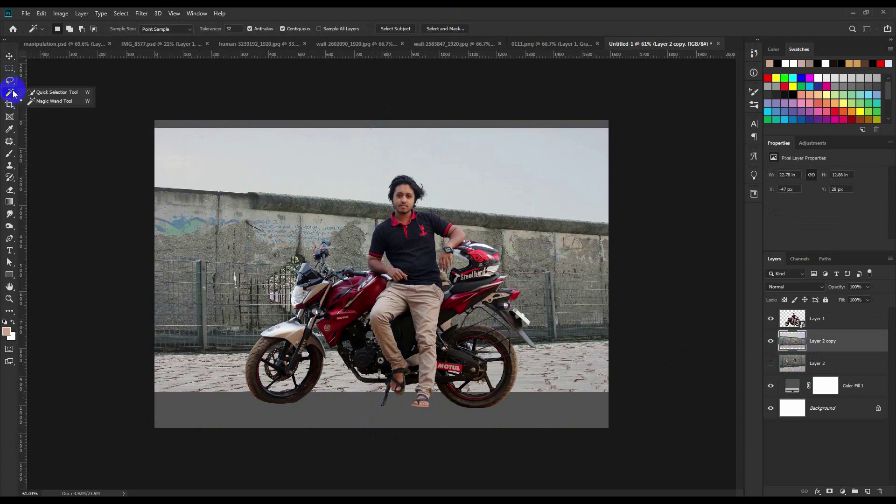
left_click(63, 100)
left_click(234, 167)
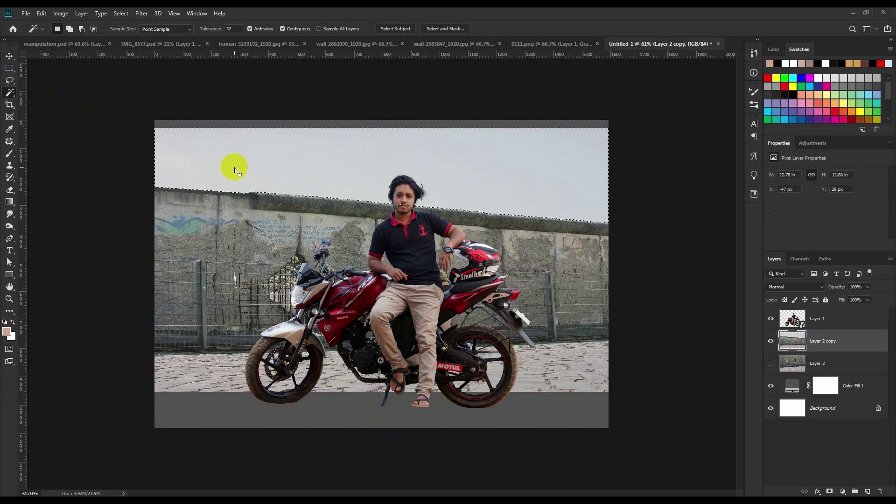
left_click(133, 15)
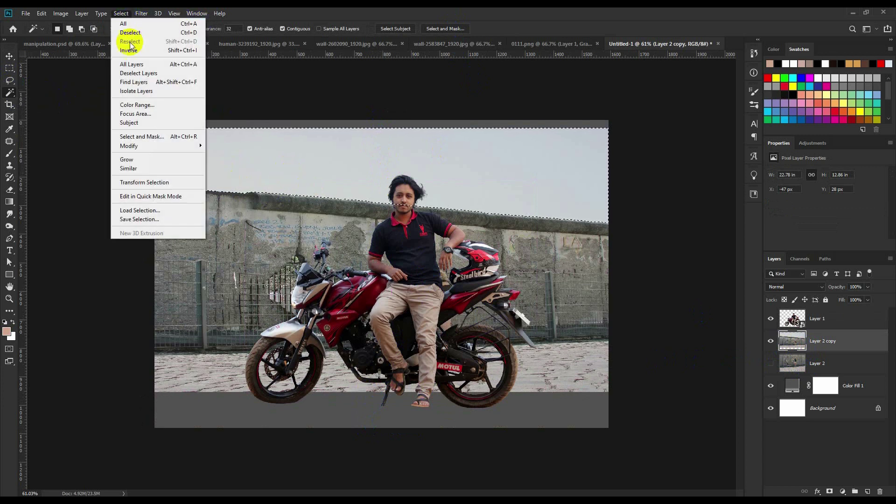
left_click(131, 51)
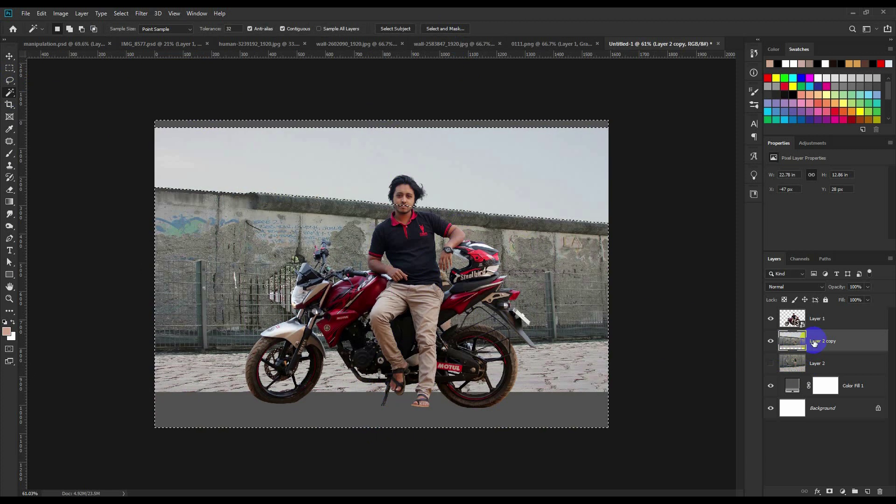
left_click(829, 491)
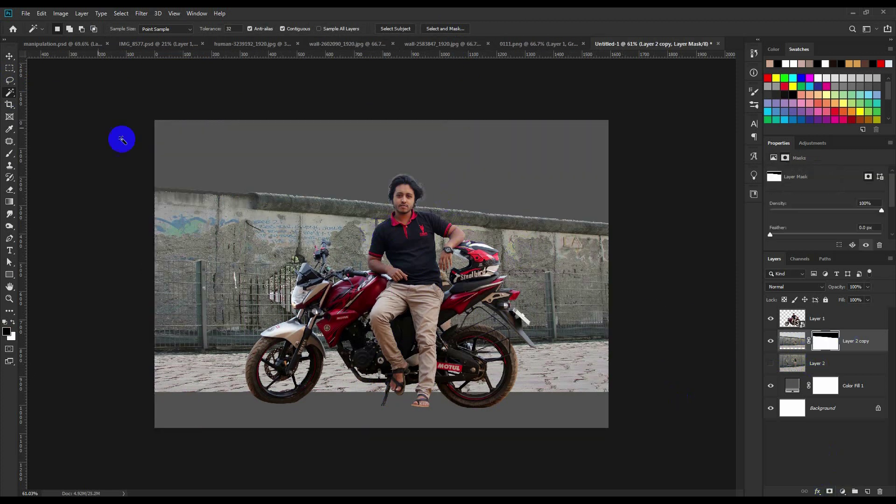
left_click(11, 58)
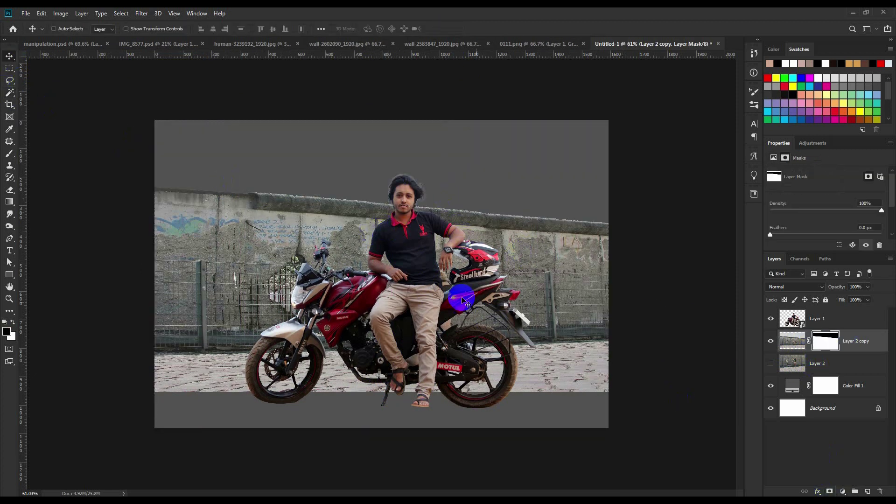
left_click(828, 363)
left_click(770, 363)
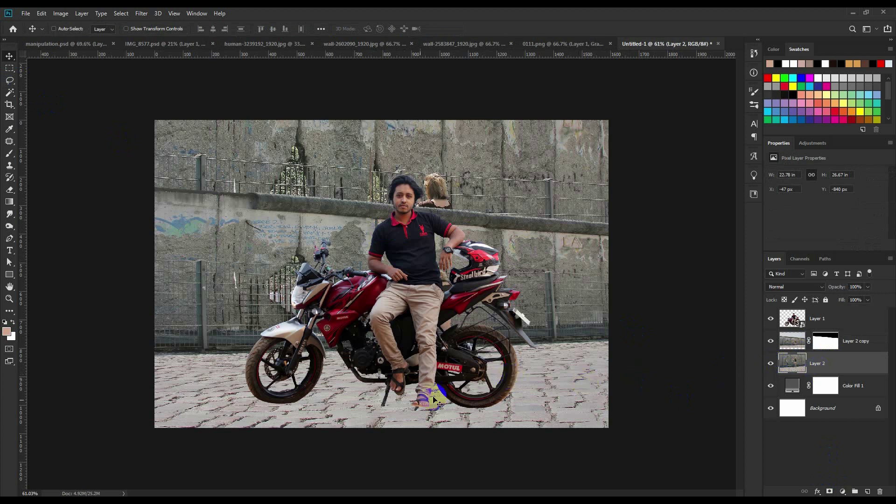
left_click_drag(436, 400, 347, 404)
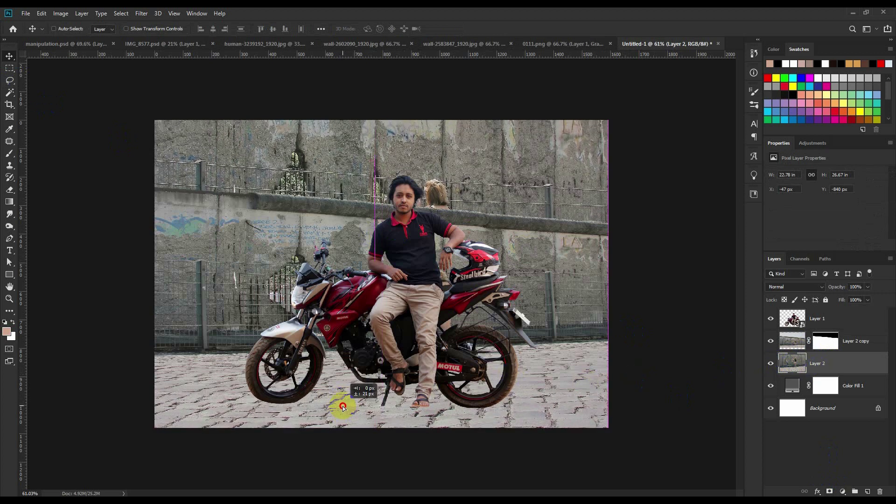
left_click_drag(345, 403, 340, 390)
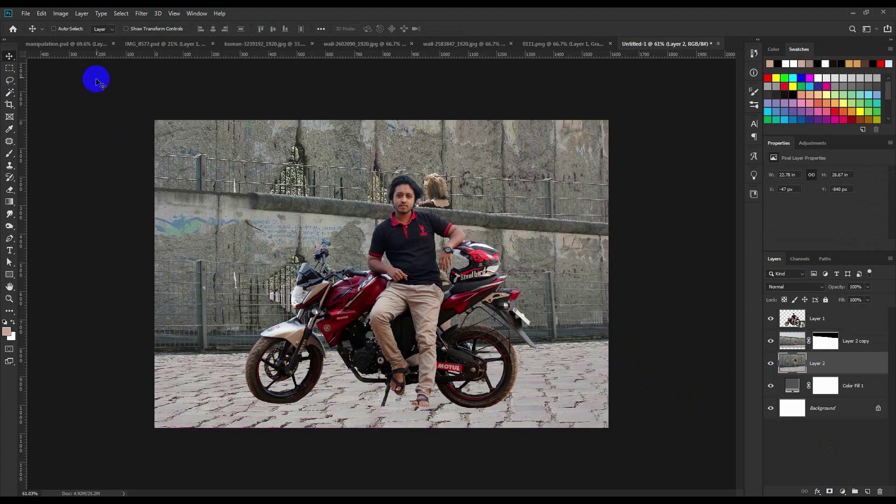
left_click(70, 43)
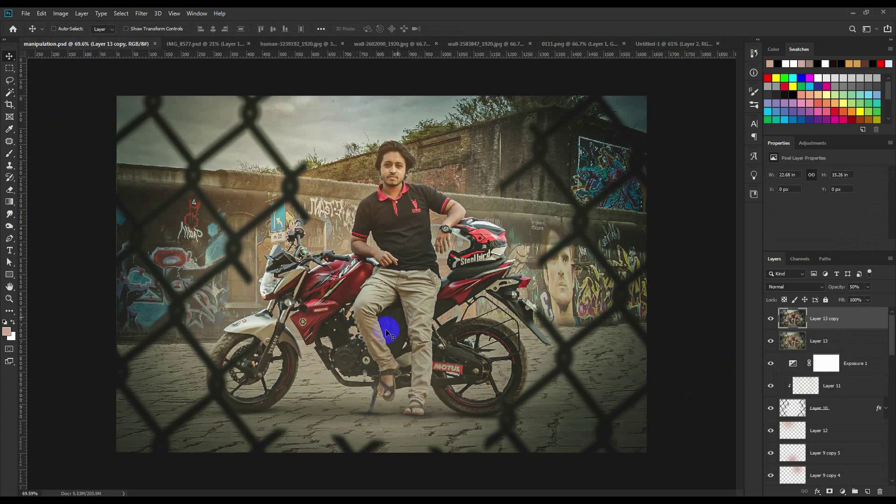
left_click(853, 14)
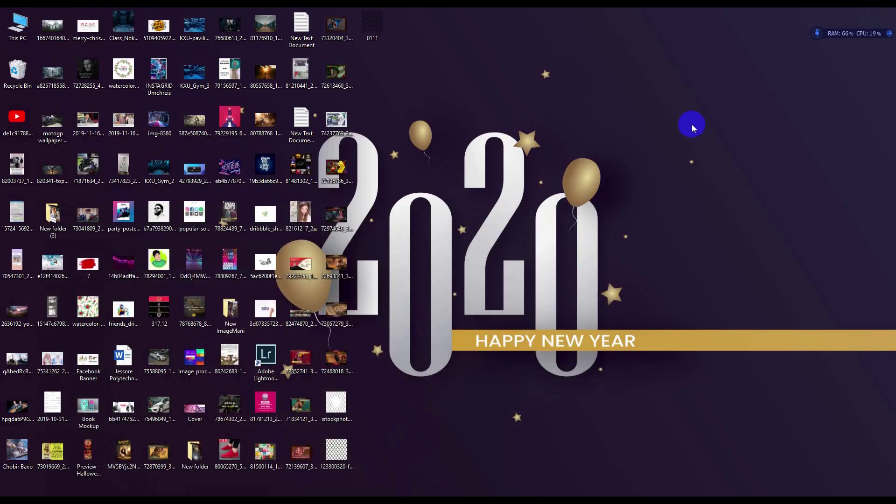
key("alt+Tab")
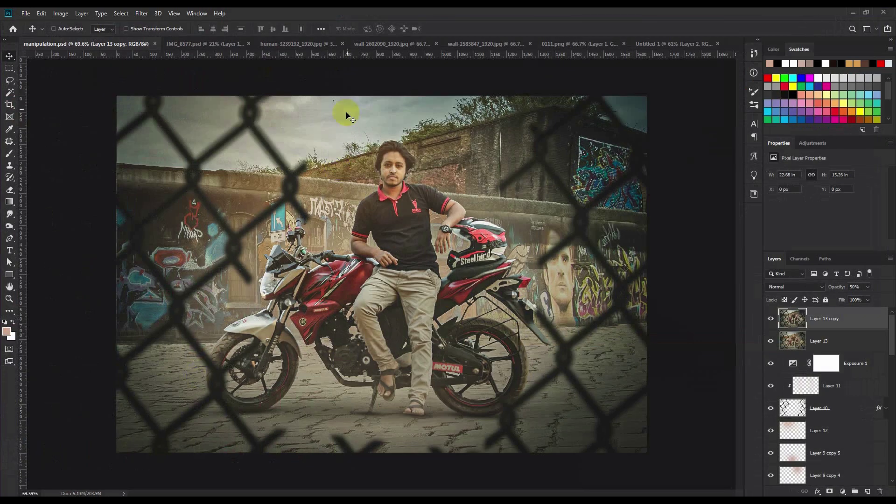
left_click(662, 44)
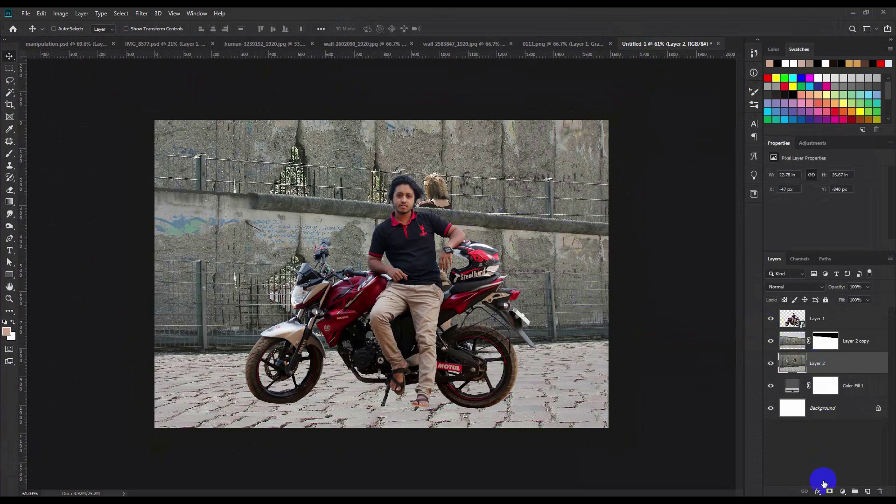
Add an inverted mask to Layer 2 and paint in the bottom paving stones at 100% opacity
left_click(829, 491)
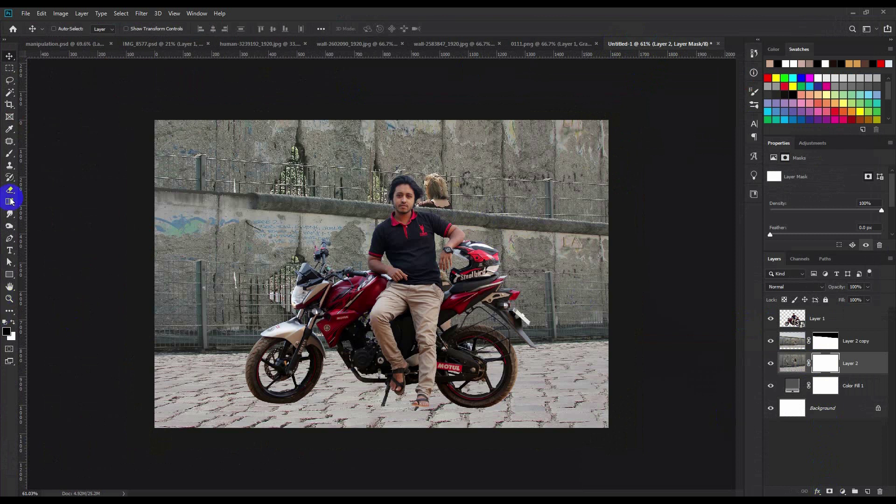
key("ctrl+i")
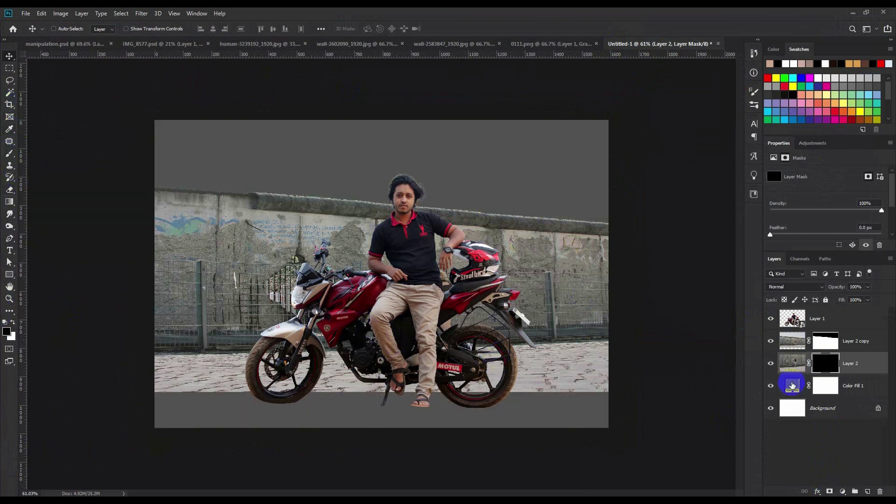
left_click(14, 154)
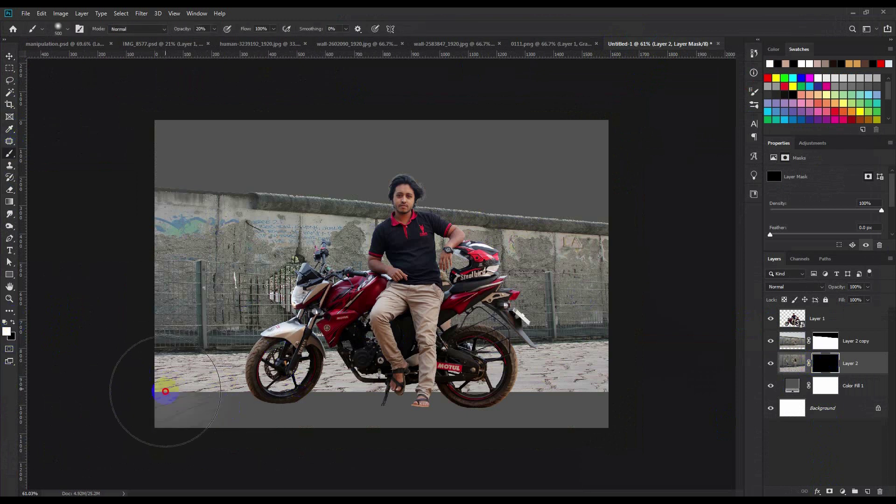
mouse_move(164, 391)
left_mouse_down()
mouse_move(210, 421)
mouse_move(140, 400)
mouse_move(336, 411)
left_mouse_up()
left_click_drag(182, 29, 444, 64)
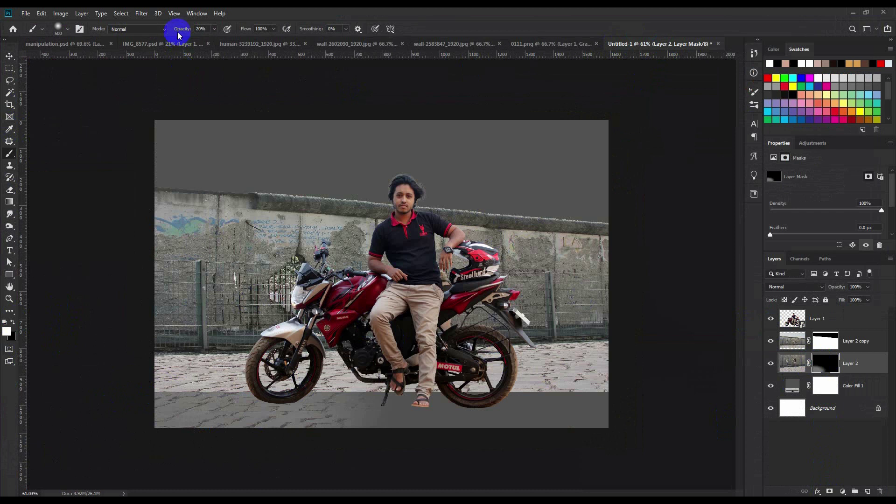
mouse_move(164, 387)
left_mouse_down()
mouse_move(251, 405)
mouse_move(576, 430)
left_mouse_up()
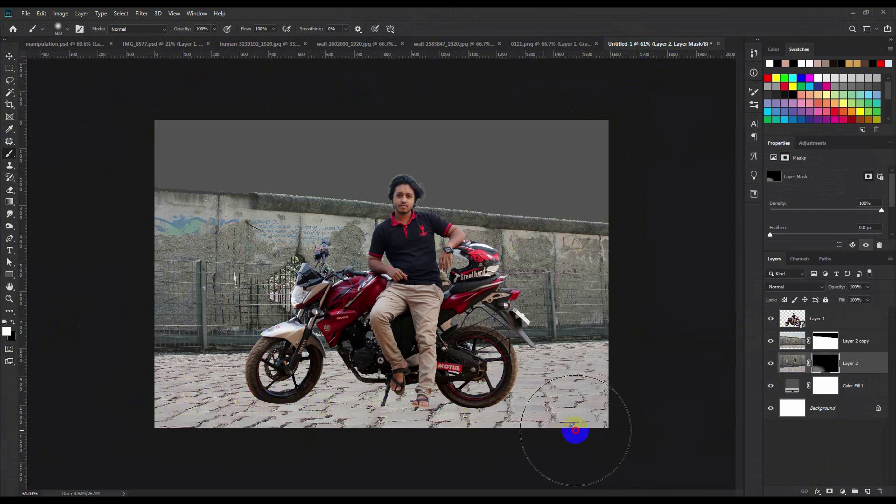
Hide Layer 2 copy to check the pavement mask
left_click(9, 56)
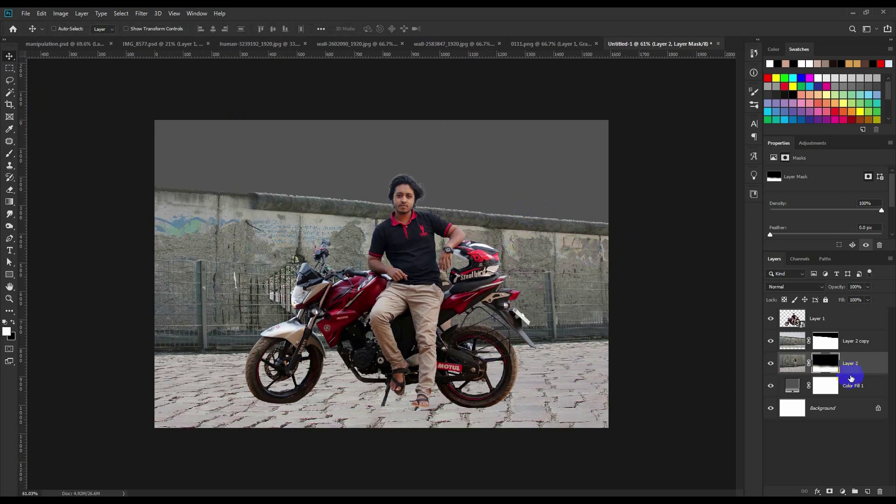
left_click(857, 350)
left_click(771, 343)
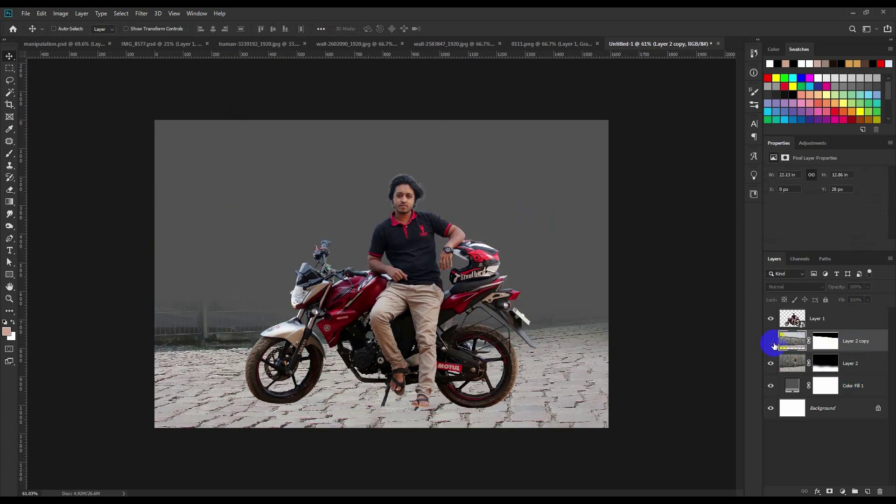
Show Layer 2 copy again and hide the man-and-motorcycle Layer 1
left_click(771, 342)
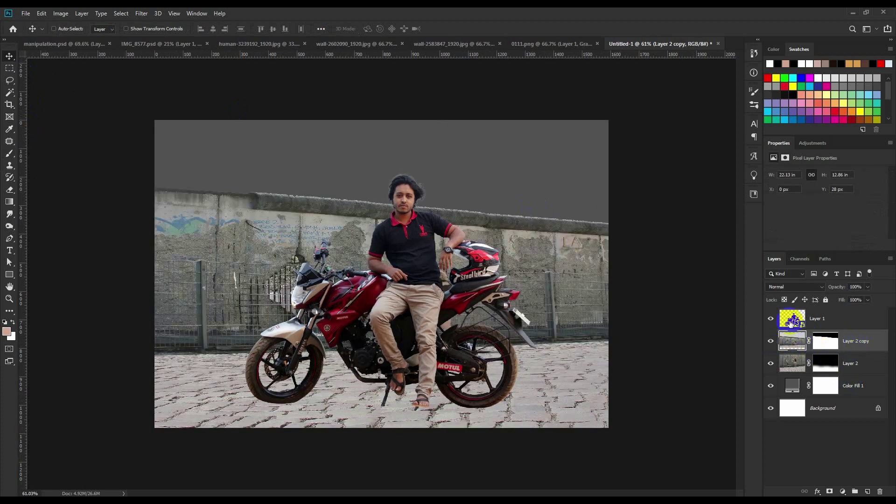
left_click(770, 319)
scroll(411, 264, "up", 1)
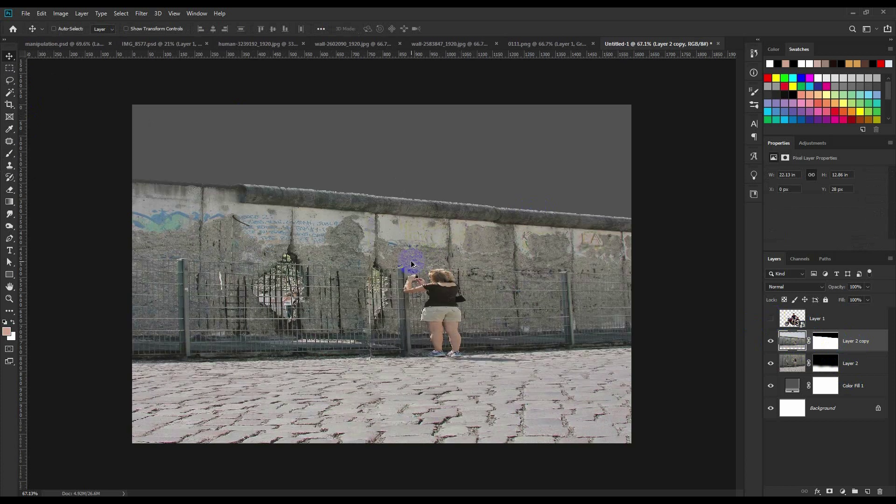
Close the human-3239192_1920.jpg photo
left_click(164, 47)
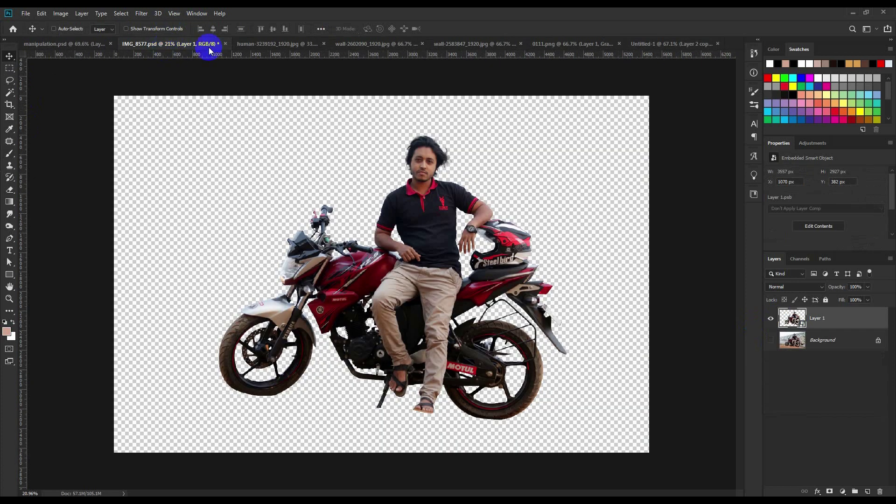
left_click(255, 44)
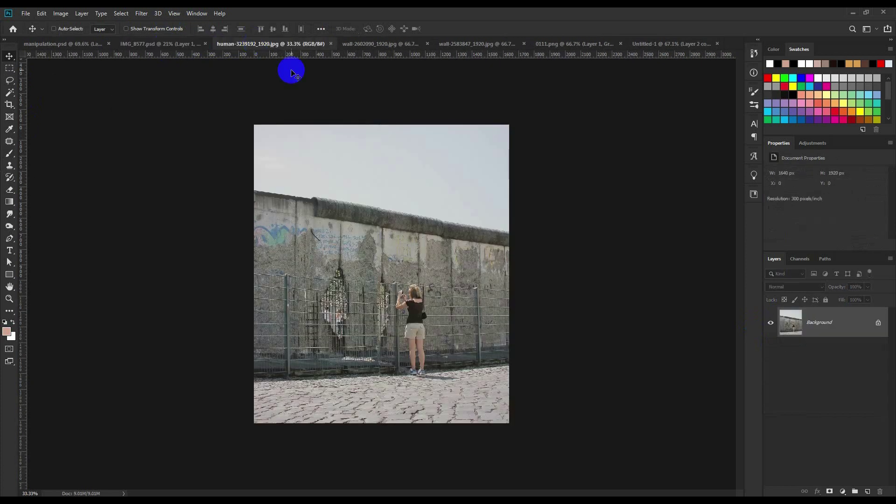
left_click(330, 43)
Trace a Polygonal Lasso outline around the graffiti-covered lower wall in wall-2602090_1920.jpg
left_click(299, 47)
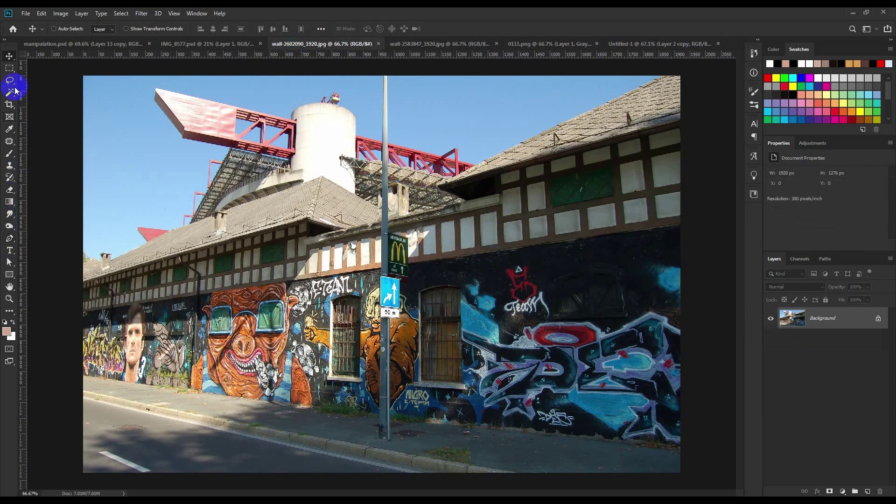
left_click_drag(15, 90, 45, 87)
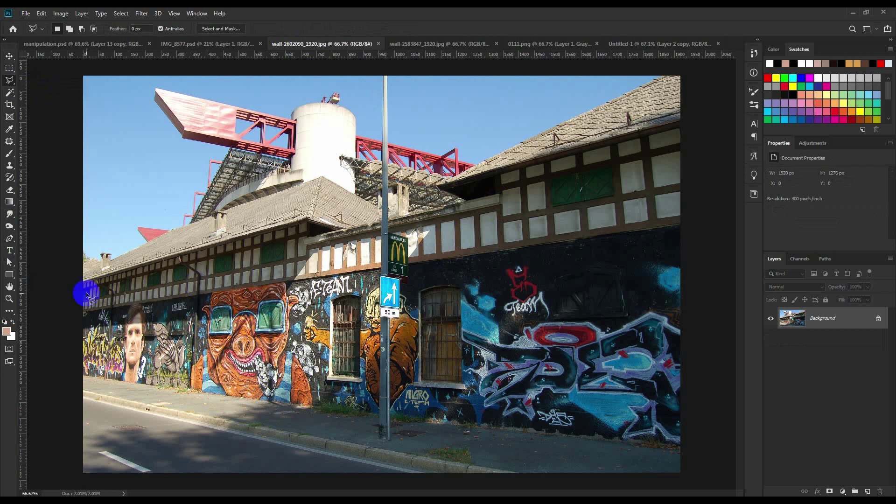
scroll(86, 292, "up", 3)
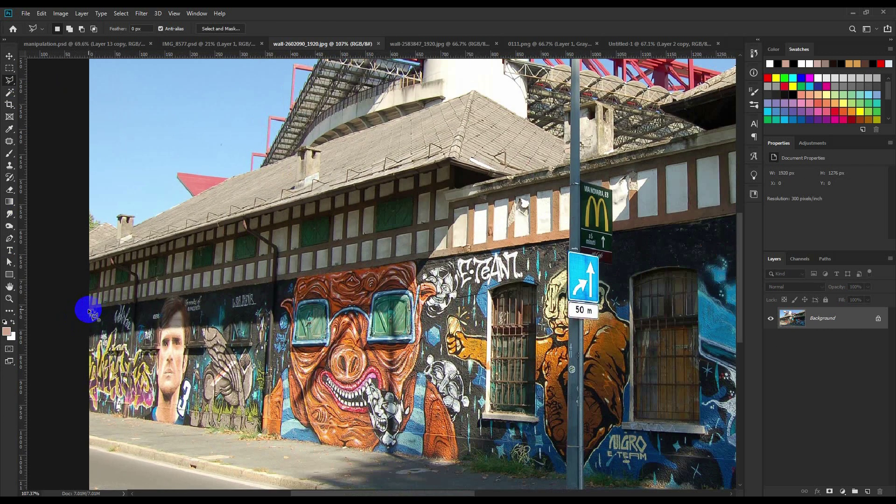
left_click(88, 312)
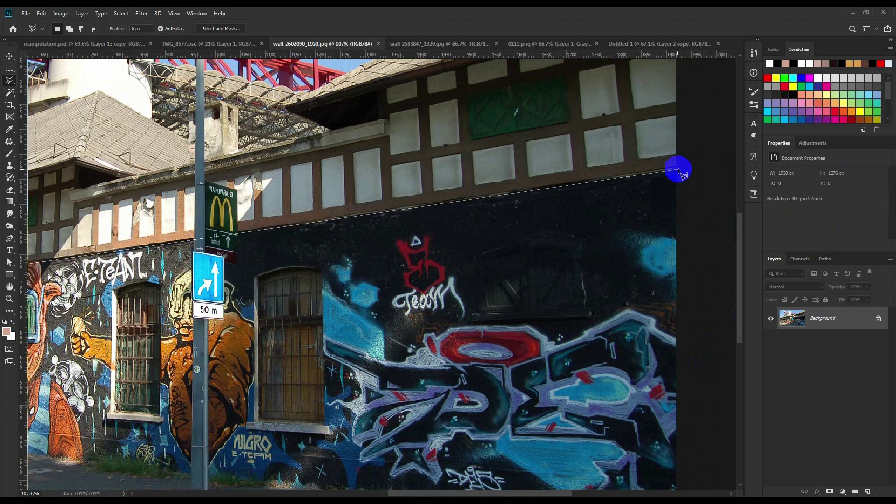
left_click(678, 169)
key("ctrl+0")
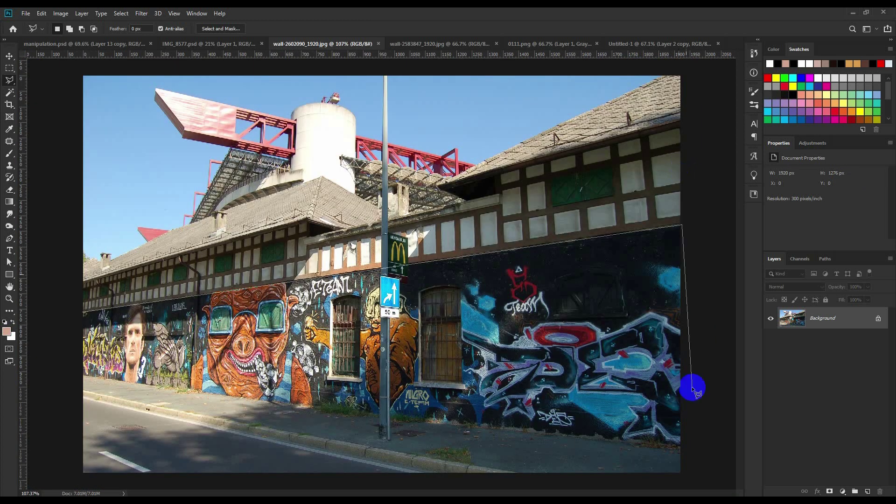
left_click(682, 447)
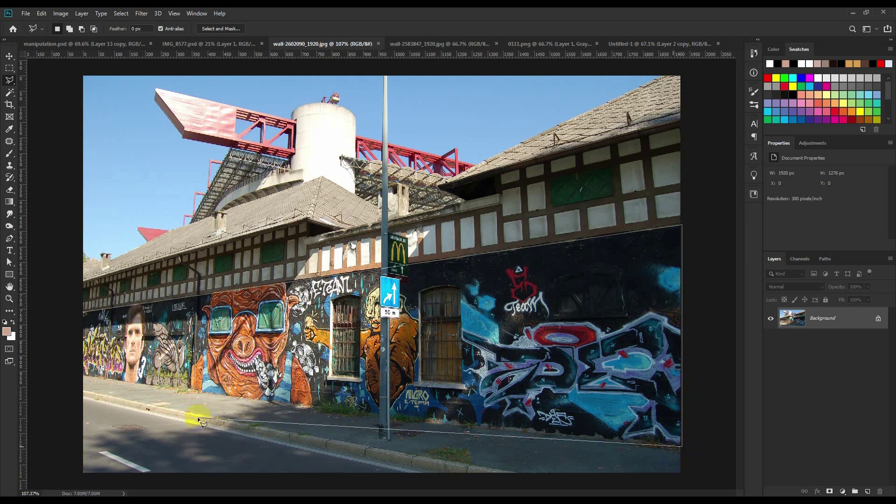
left_click(71, 373)
left_click(86, 315)
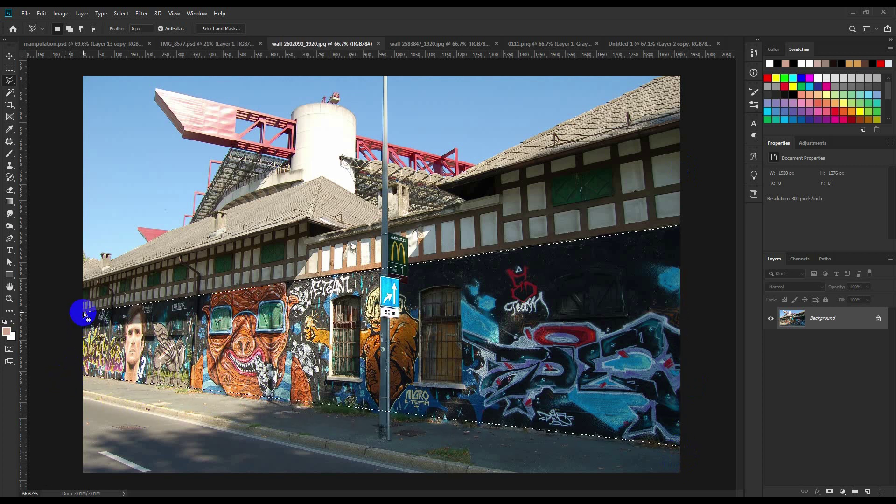
Paste the graffiti wall into Untitled-1, flip it horizontally and narrow it from the right
key("ctrl+c")
left_click(653, 43)
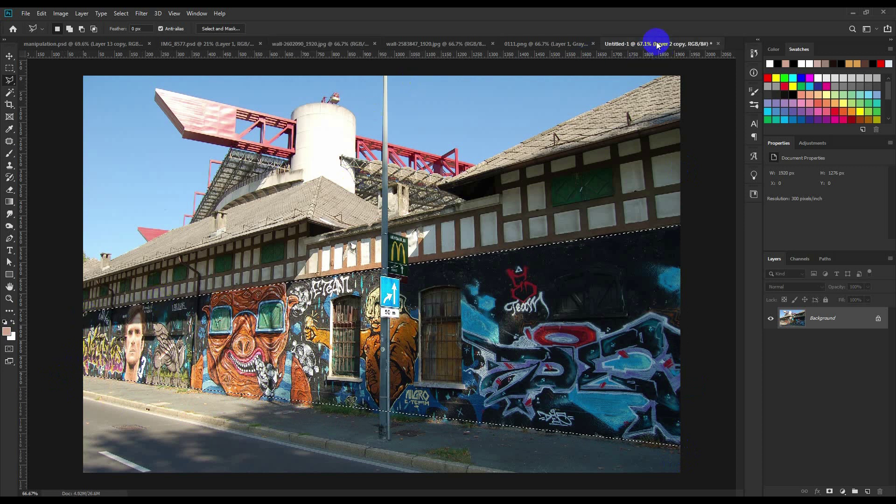
key("ctrl+v")
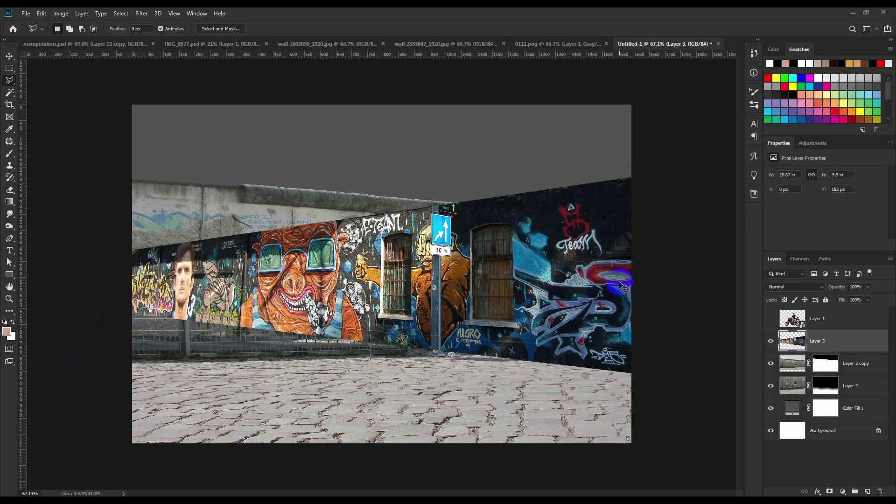
key("ctrl+t")
right_click(613, 280)
left_click(643, 393)
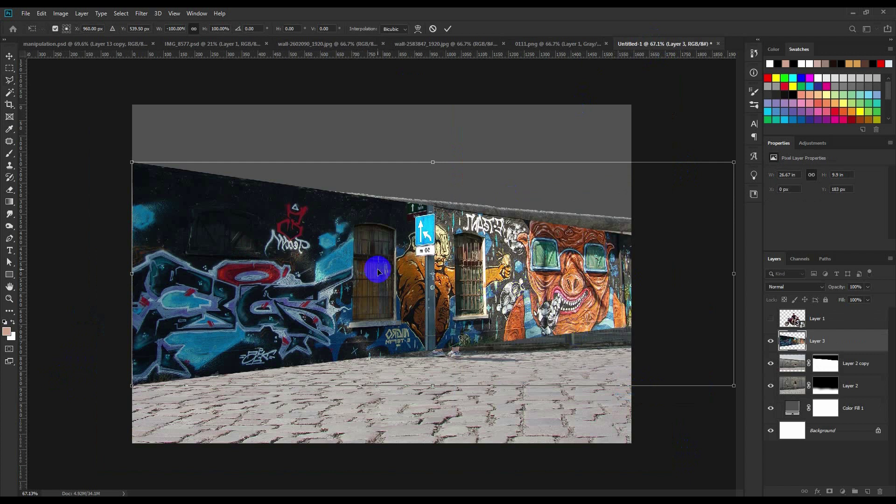
left_click_drag(378, 272, 356, 289)
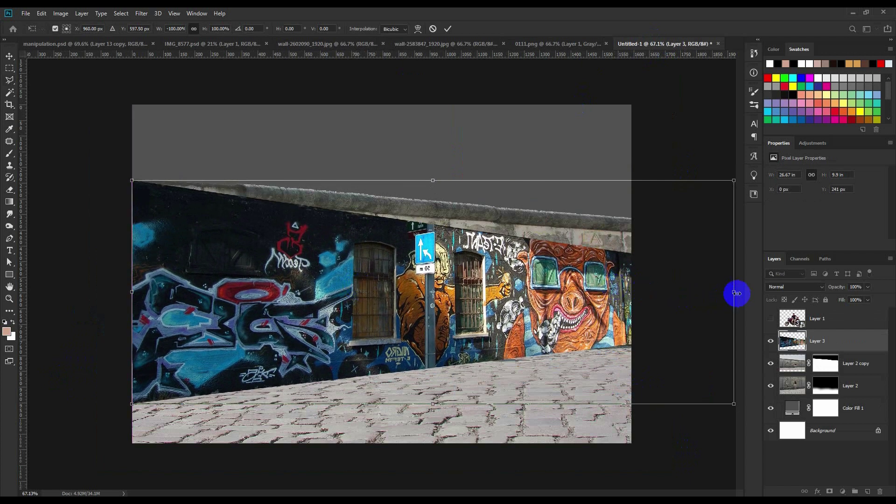
left_click_drag(735, 292, 635, 291)
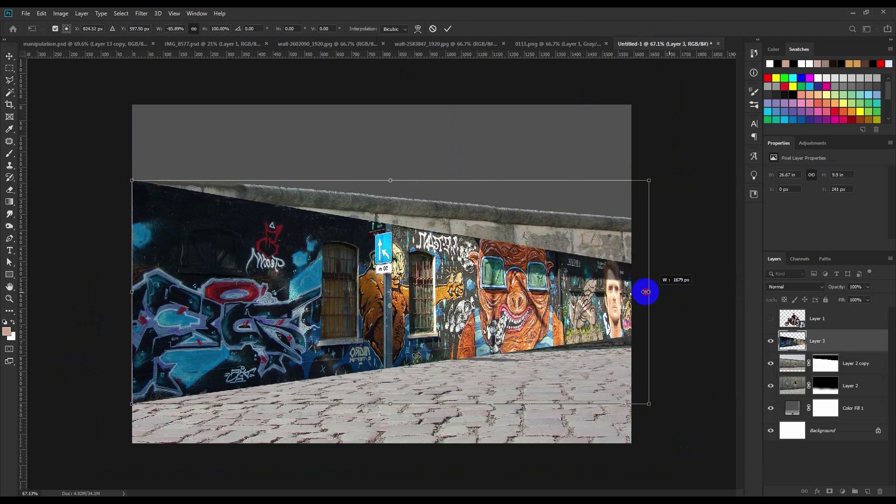
left_click(422, 333)
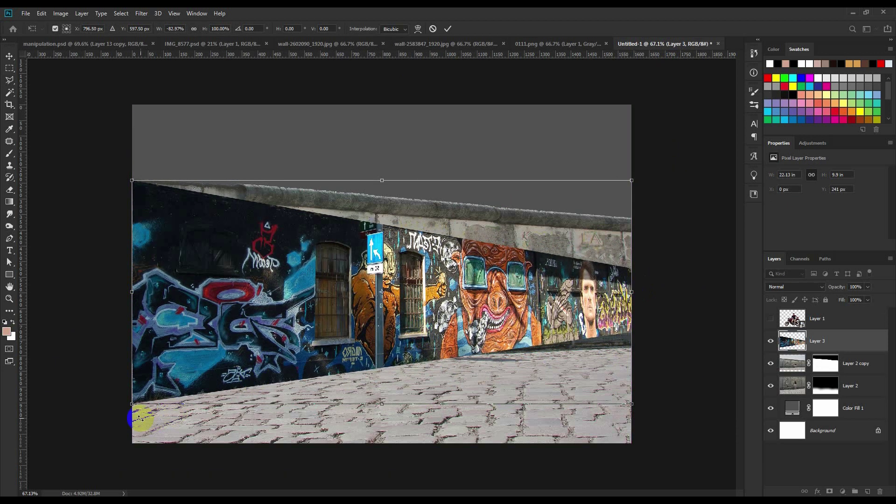
Angle the wall with Perspective, then Distort, raising its right end
right_click(131, 404)
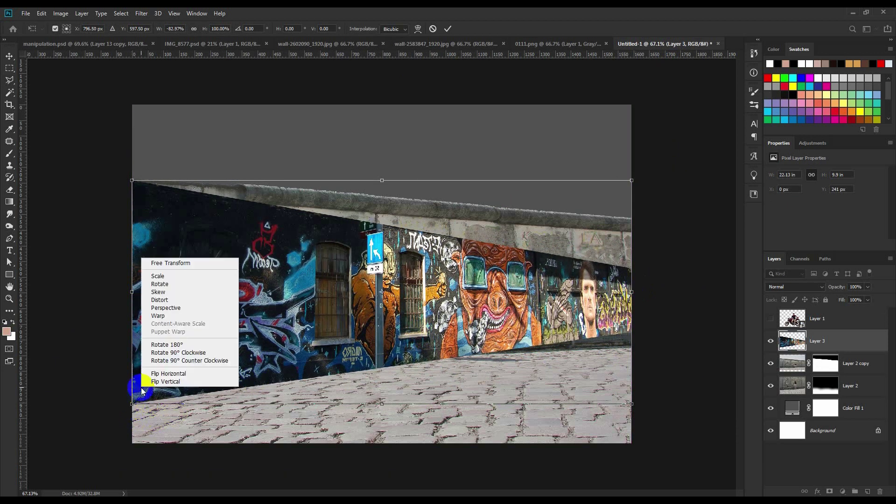
left_click(168, 311)
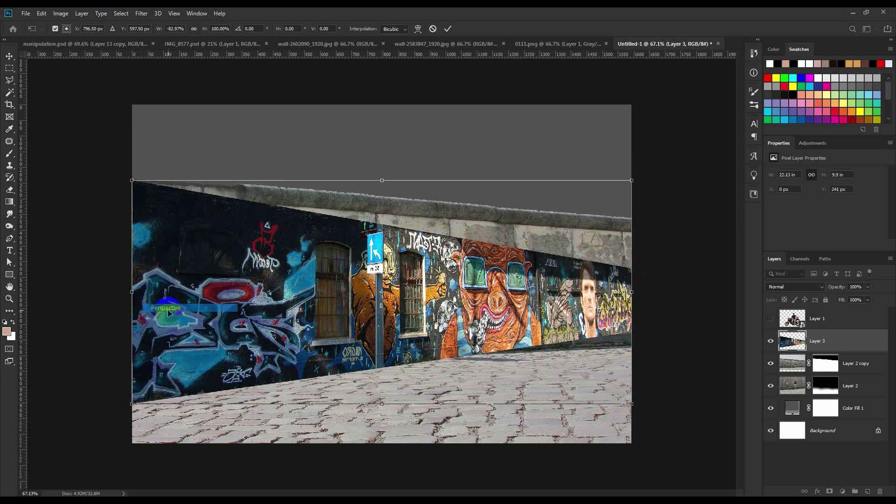
left_click_drag(632, 182, 640, 108)
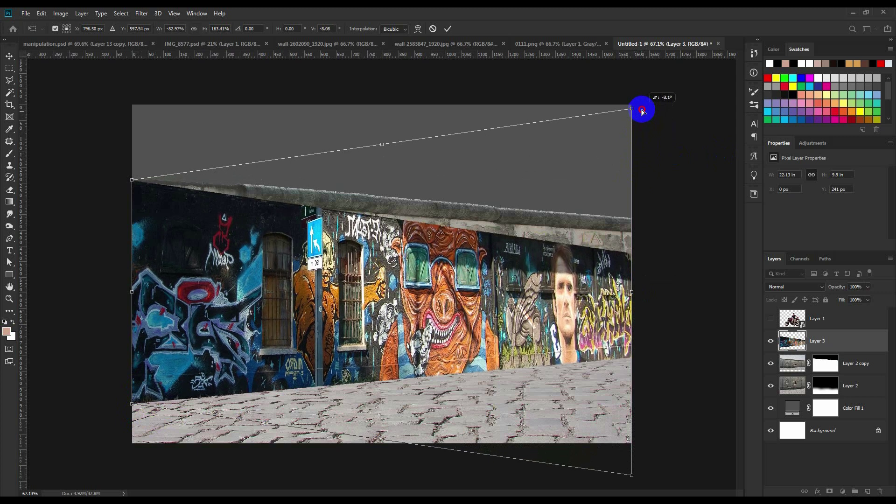
right_click(629, 244)
left_click(648, 286)
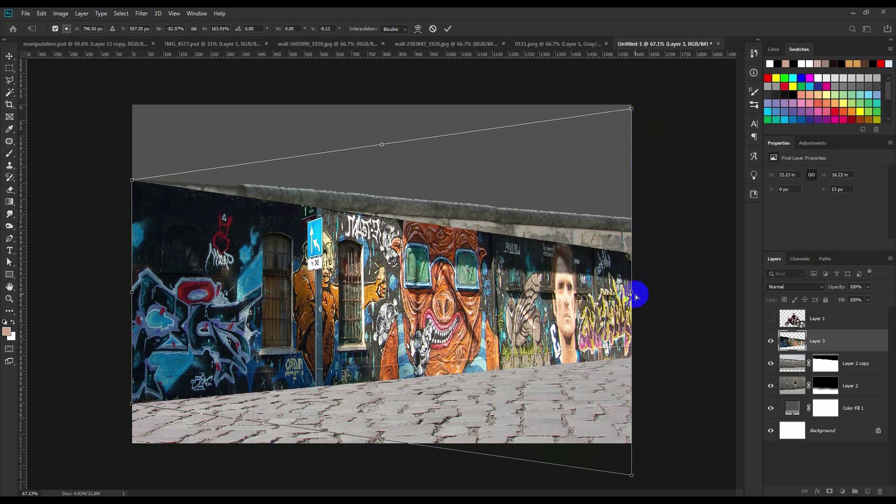
left_click_drag(632, 290, 634, 271)
right_click(178, 208)
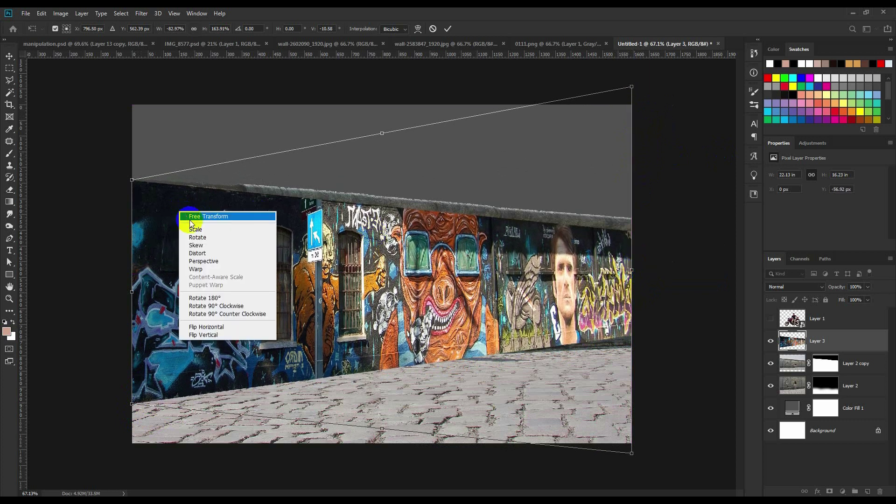
left_click(198, 254)
Adjust each wall corner so the top slants down to the right, and commit the distortion
left_click_drag(132, 179, 131, 194)
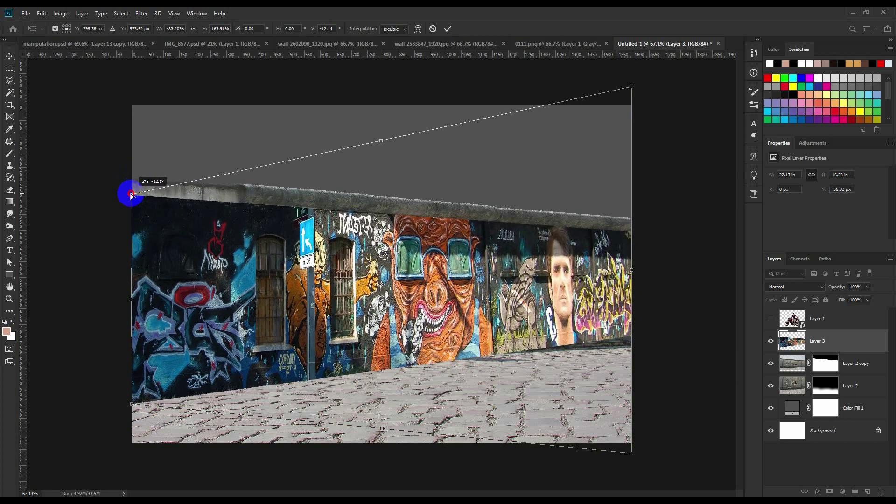
left_click_drag(633, 457, 634, 469)
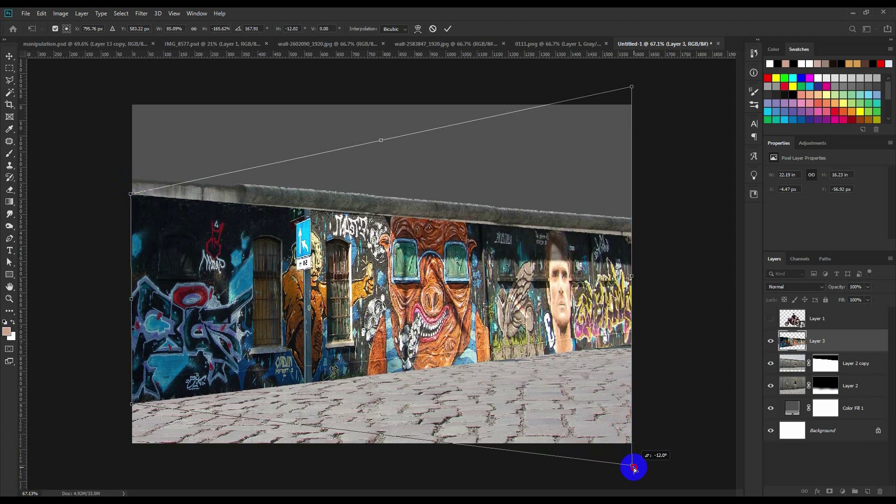
left_click_drag(633, 468, 633, 467)
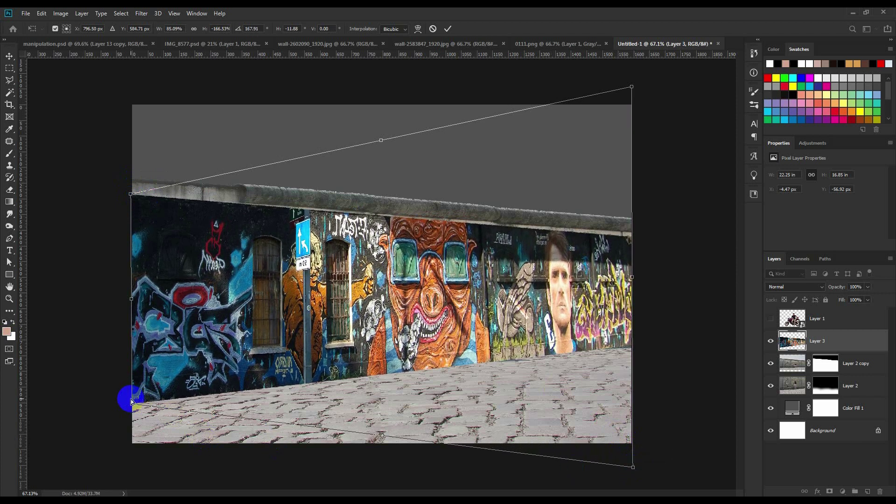
left_click_drag(131, 401, 130, 366)
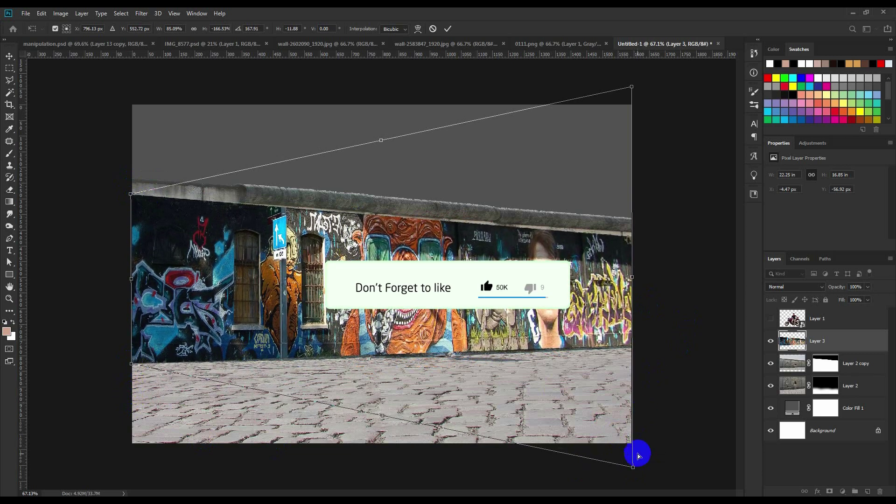
left_click_drag(632, 467, 636, 474)
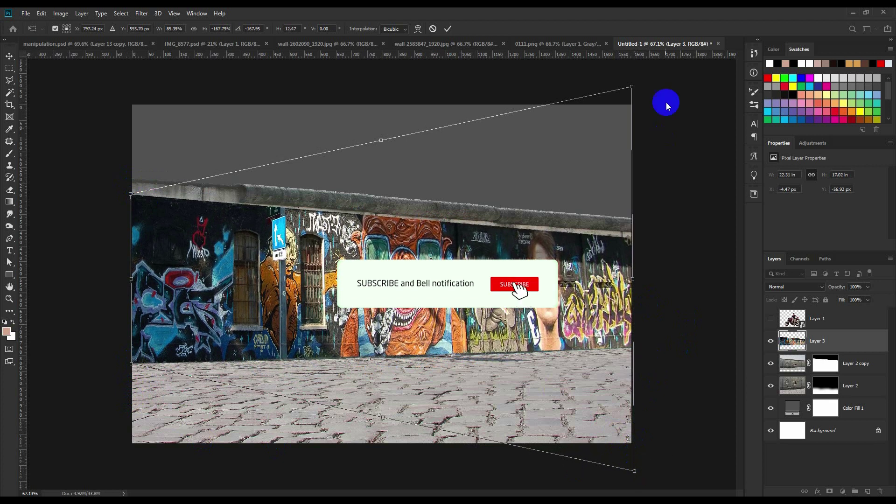
left_click_drag(631, 86, 632, 77)
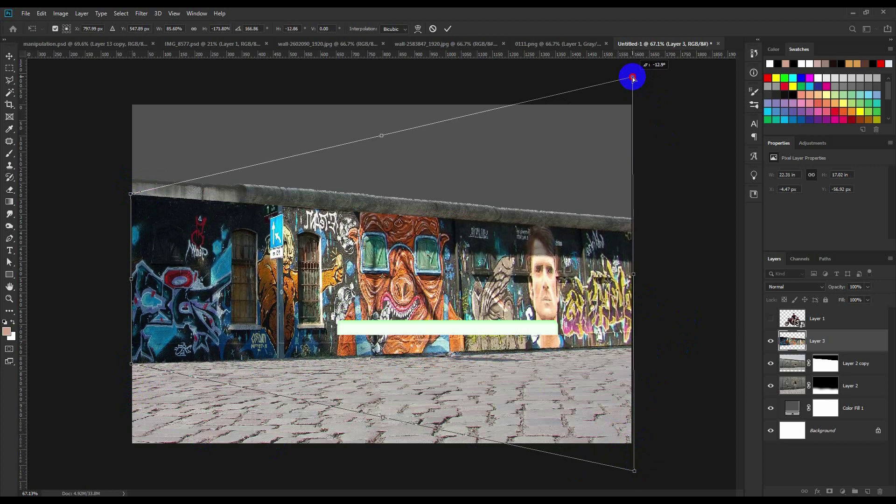
left_click_drag(634, 474, 636, 477)
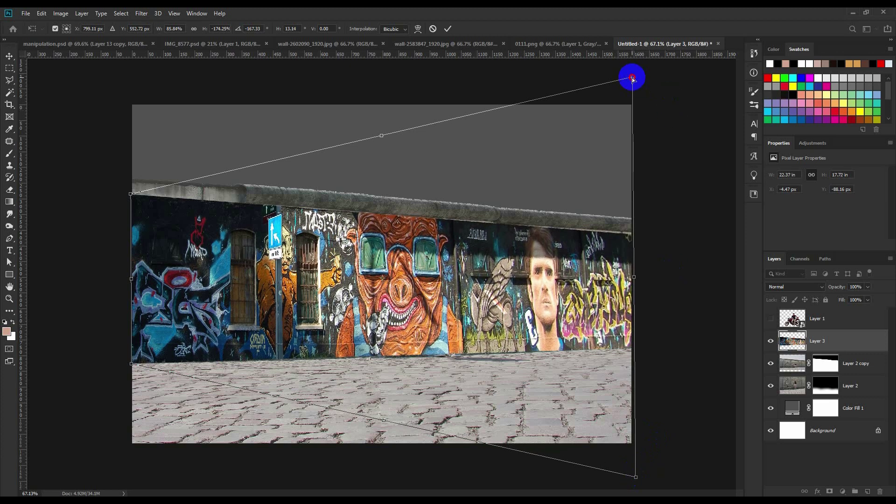
left_click_drag(632, 78, 633, 74)
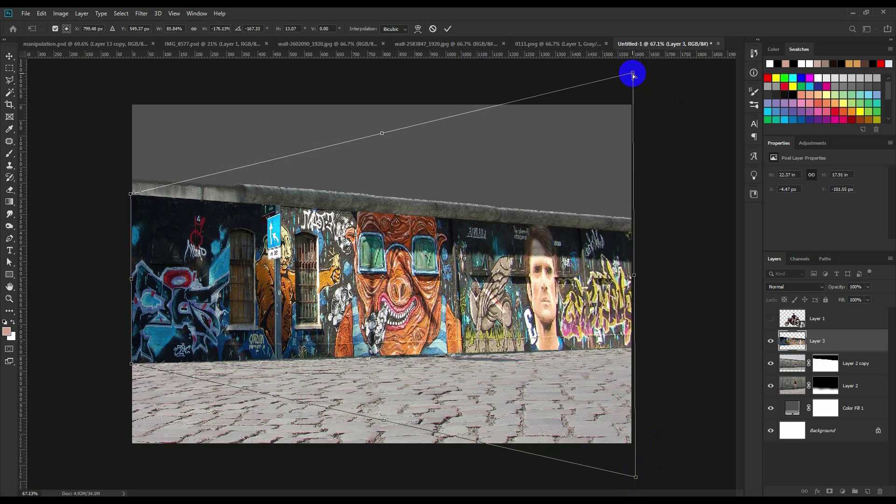
key("Return")
scroll(466, 333, "up", 1)
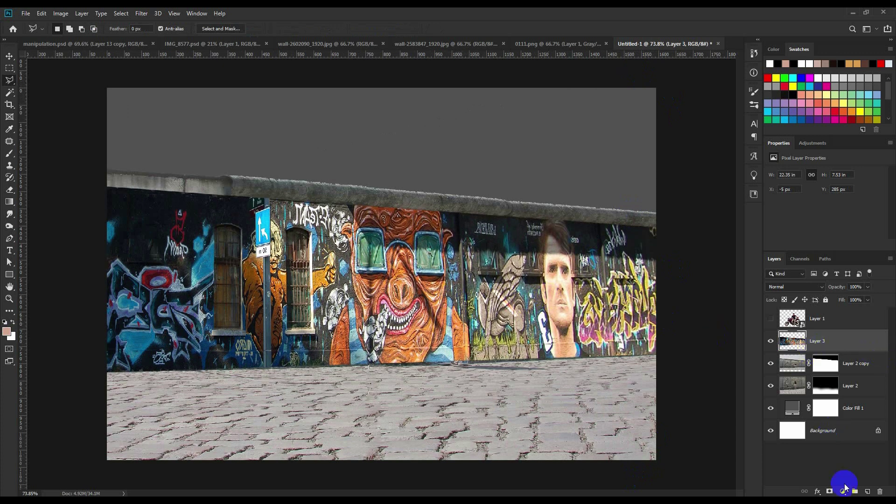
Add a layer mask to Layer 3 and set a 243 px soft black brush at 20% opacity
left_click(829, 491)
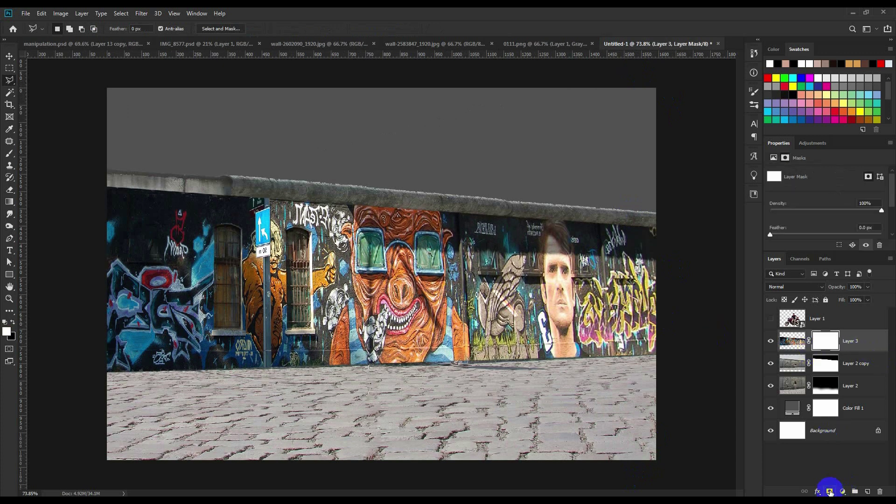
left_click(12, 157)
left_click(210, 29)
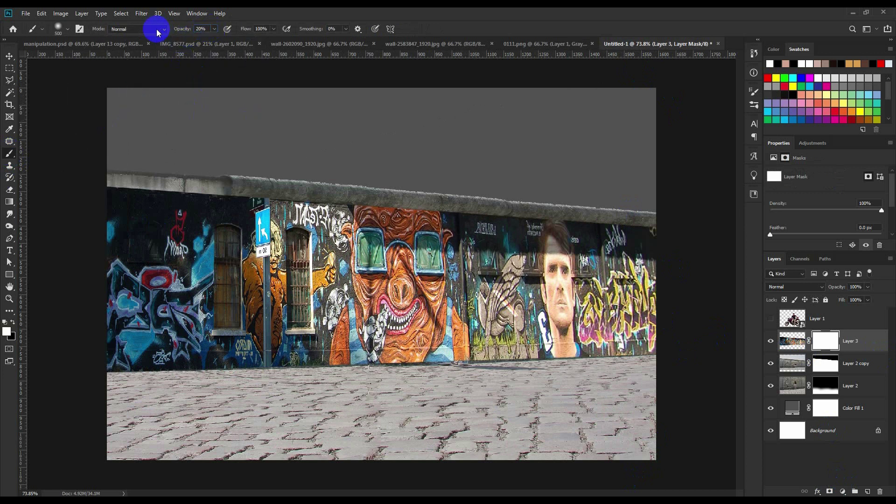
right_click(247, 194)
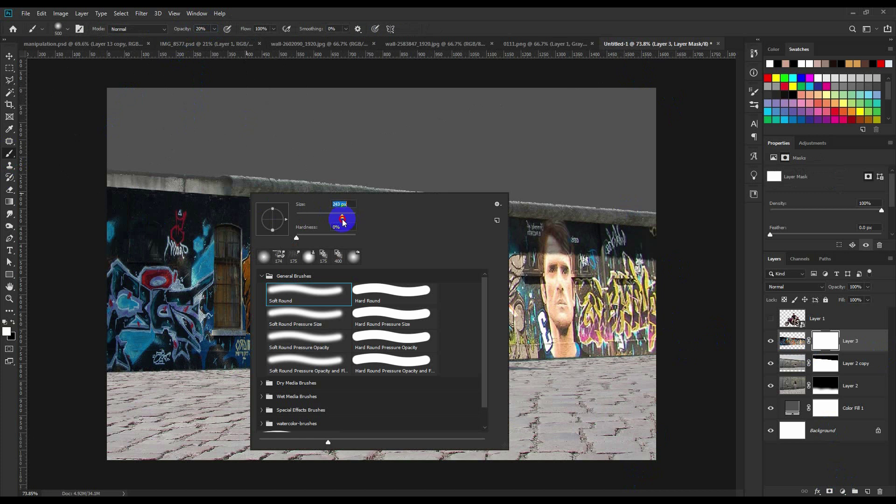
left_click(90, 178)
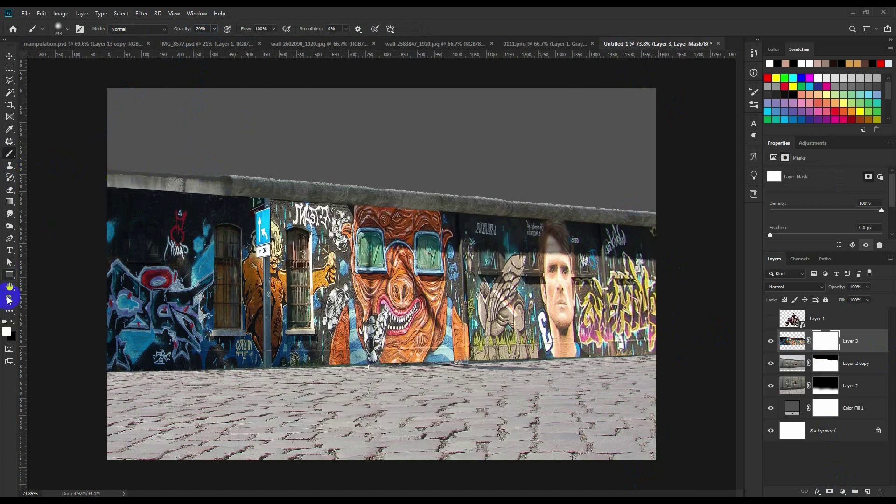
left_click(14, 322)
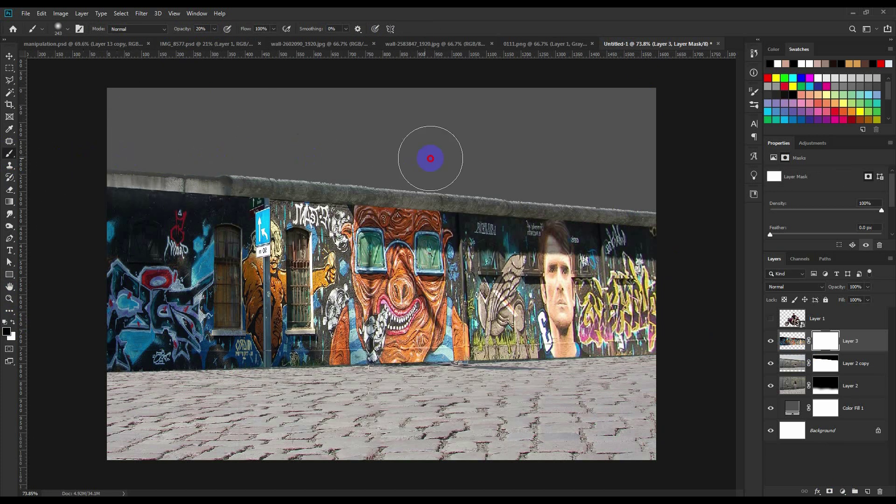
Paint black on the mask to fade the wall's top and lower edges
left_click_drag(470, 183, 684, 242)
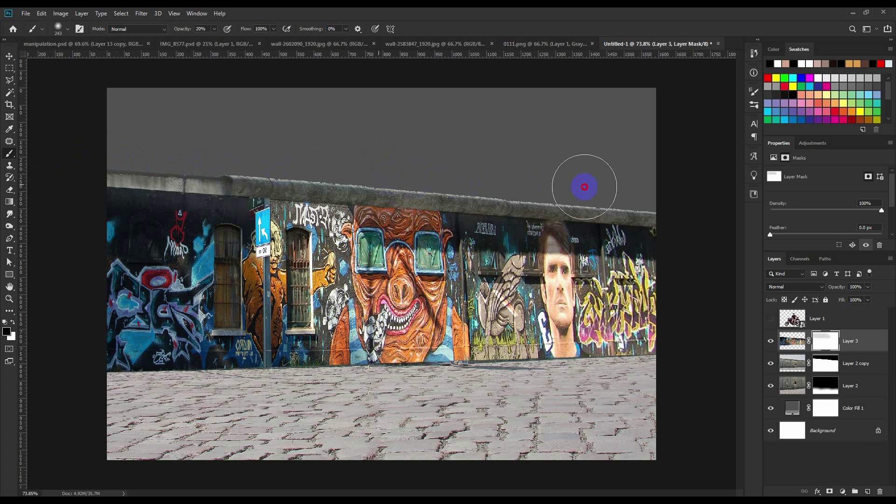
mouse_move(554, 377)
left_mouse_down()
mouse_move(35, 392)
mouse_move(173, 394)
left_mouse_up()
left_click_drag(411, 396, 663, 363)
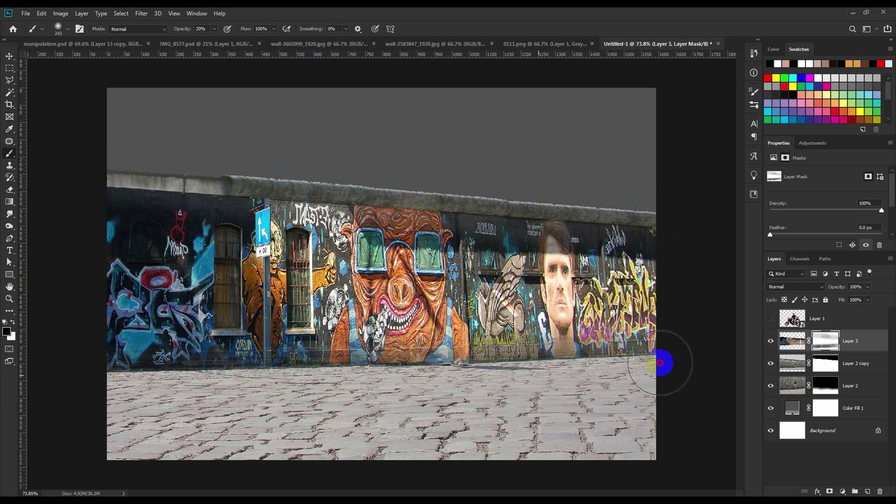
left_click_drag(580, 389, 545, 377)
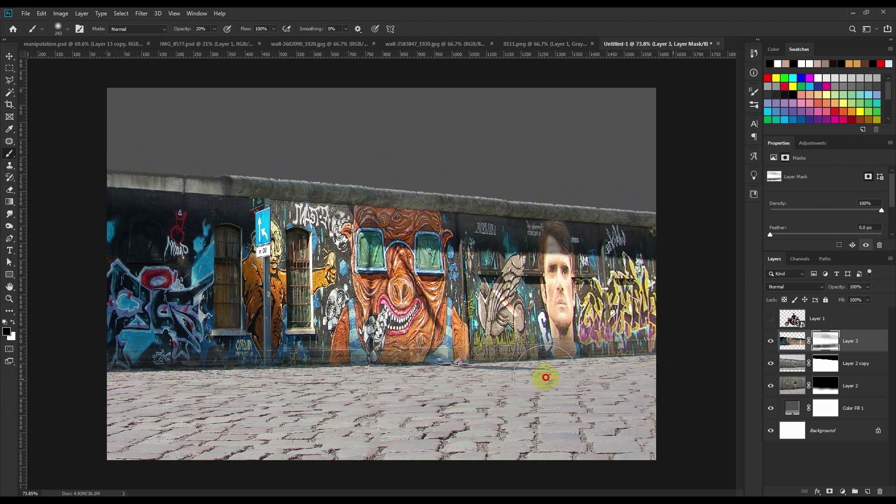
Close the wall-2602090_1920.jpg document
left_click(9, 55)
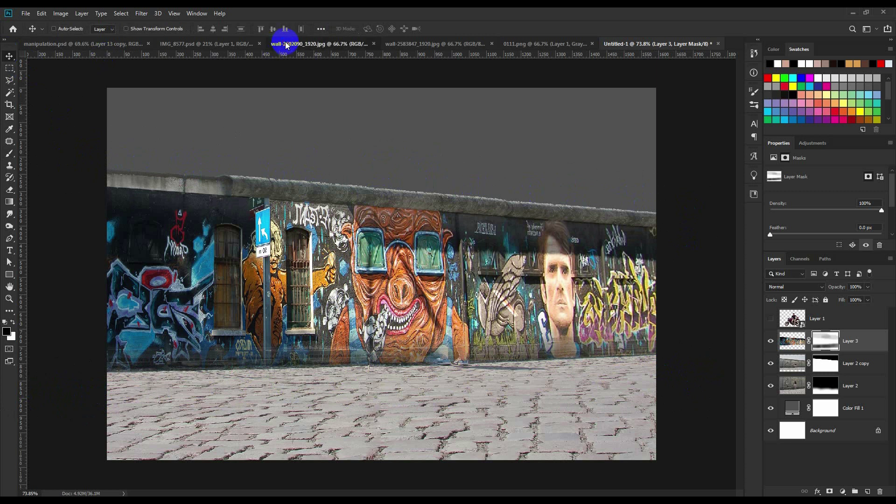
left_click(287, 44)
left_click(377, 43)
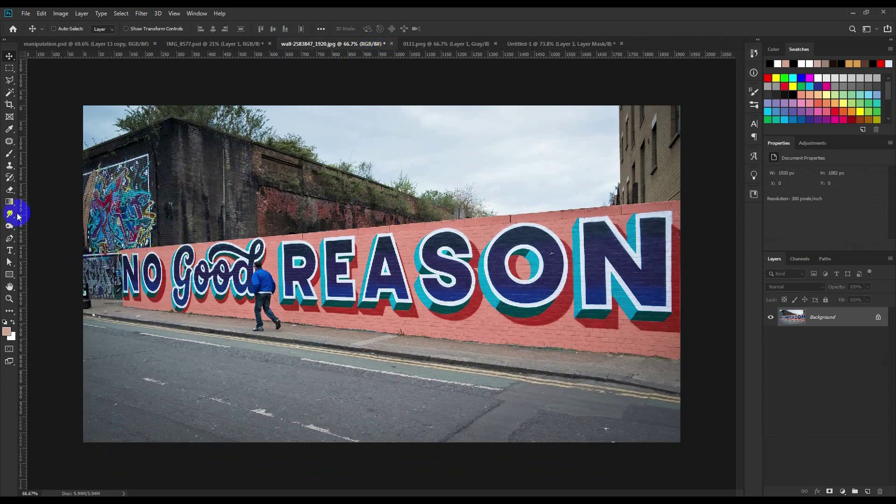
Polygonal Lasso the sky and buildings above the wall, then target Color Fill 1 in Untitled-1
left_click(10, 82)
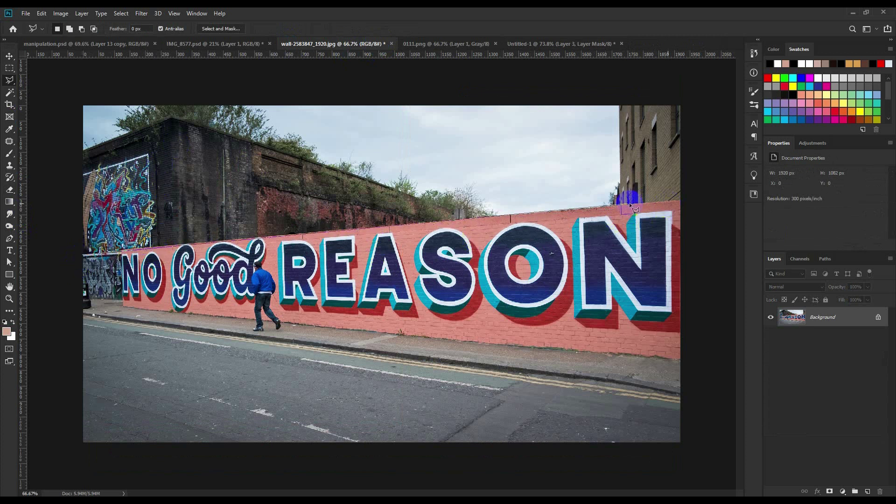
left_click(612, 204)
left_click(611, 96)
left_click(70, 99)
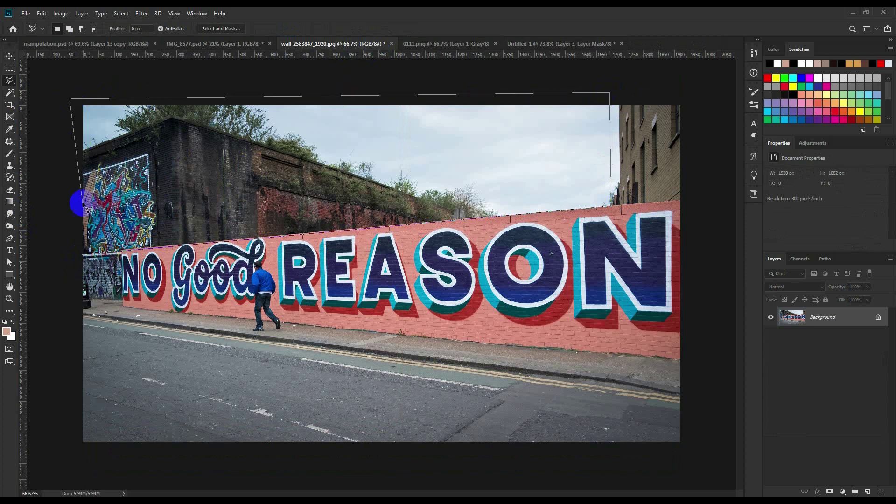
left_click(83, 255)
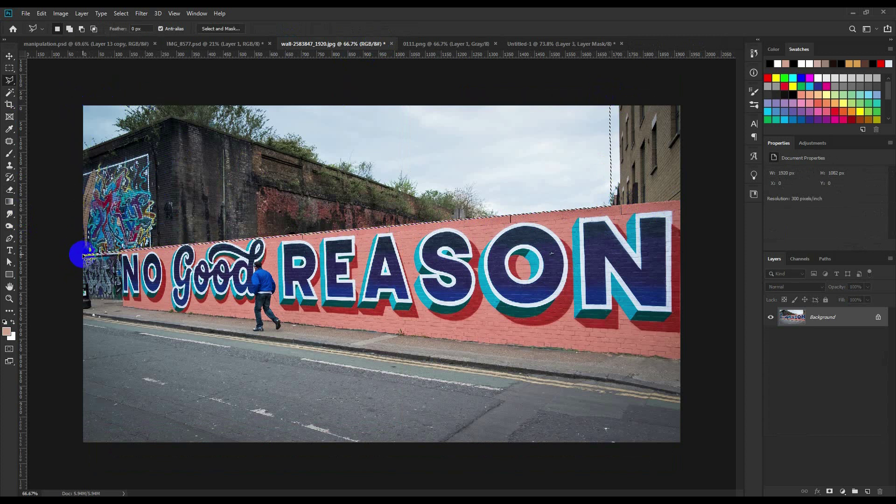
left_click(532, 43)
left_click(868, 410)
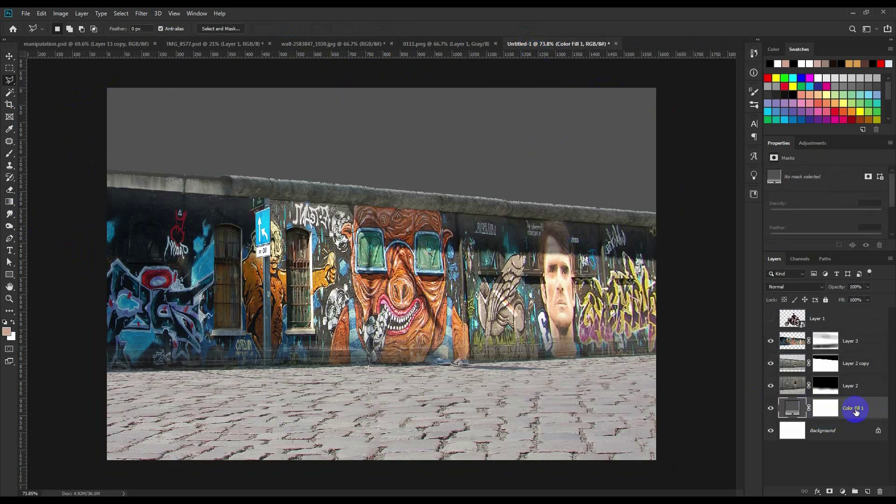
Paste the sky-and-buildings strip as Layer 4, move it above the wall and flip it horizontally
key("ctrl+v")
key("ctrl+t")
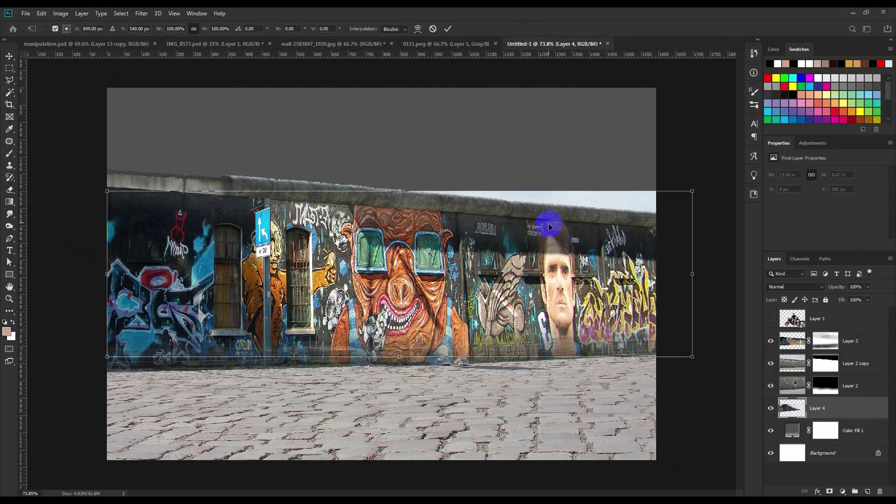
left_click_drag(534, 220, 535, 115)
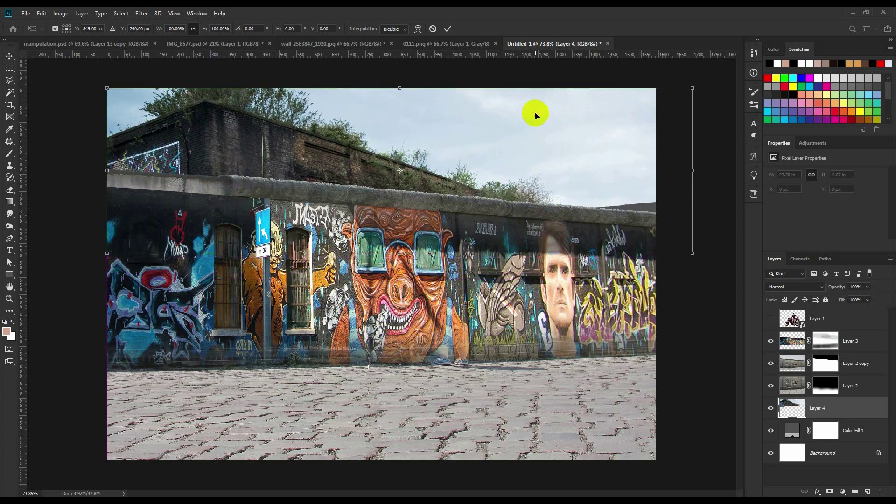
right_click(528, 148)
left_click(560, 256)
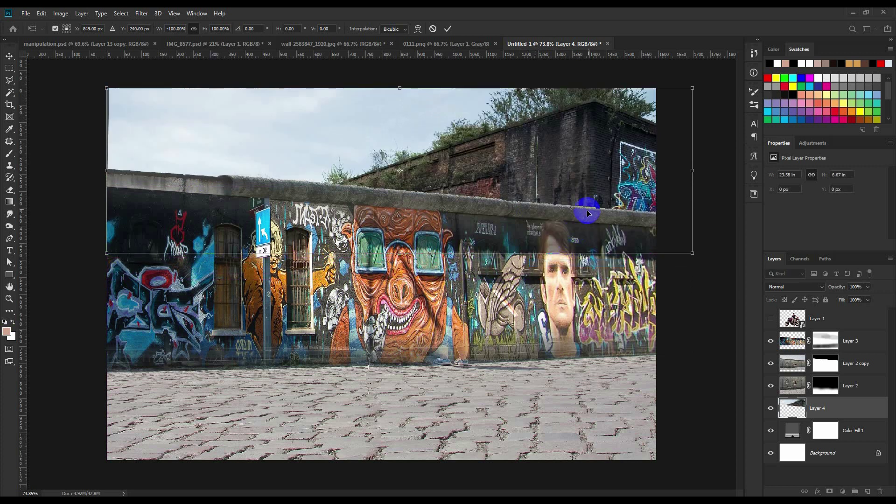
Resize the sky strip so its top edge reaches the canvas top (Y 0 px) and commit
left_click_drag(692, 249, 663, 214)
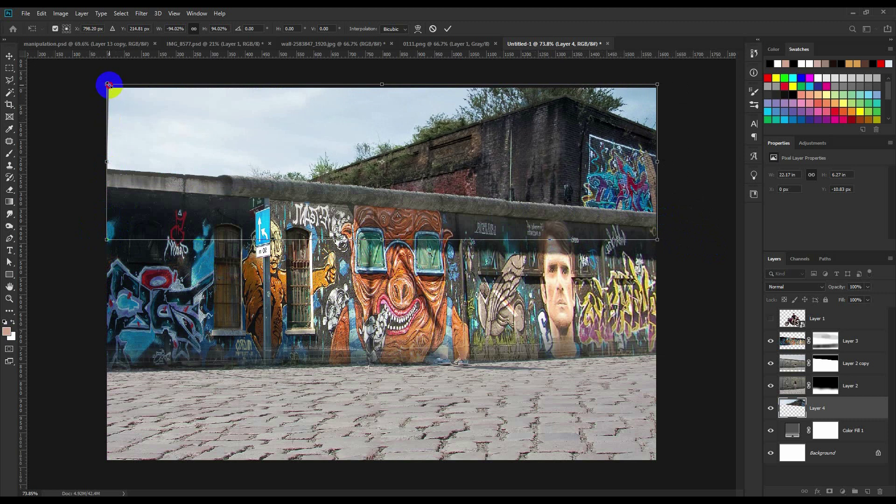
left_click_drag(107, 85, 99, 81)
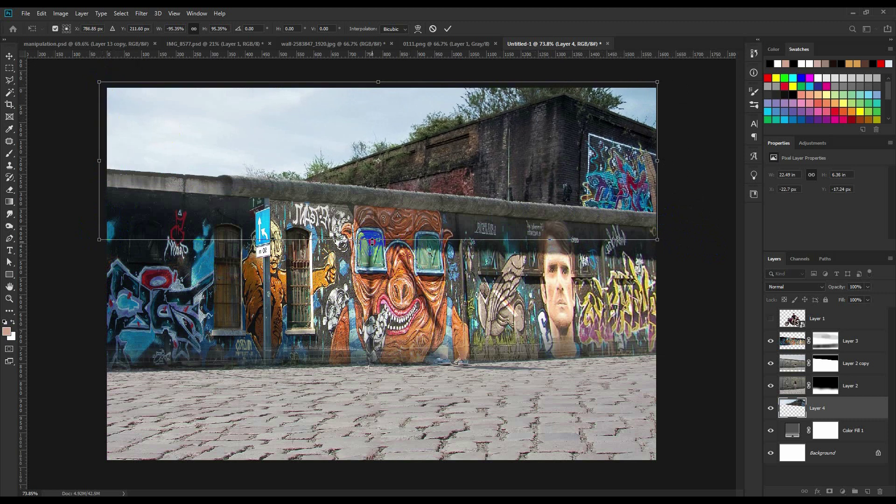
mouse_move(374, 239)
left_mouse_down()
mouse_move(376, 205)
mouse_move(375, 217)
left_mouse_up()
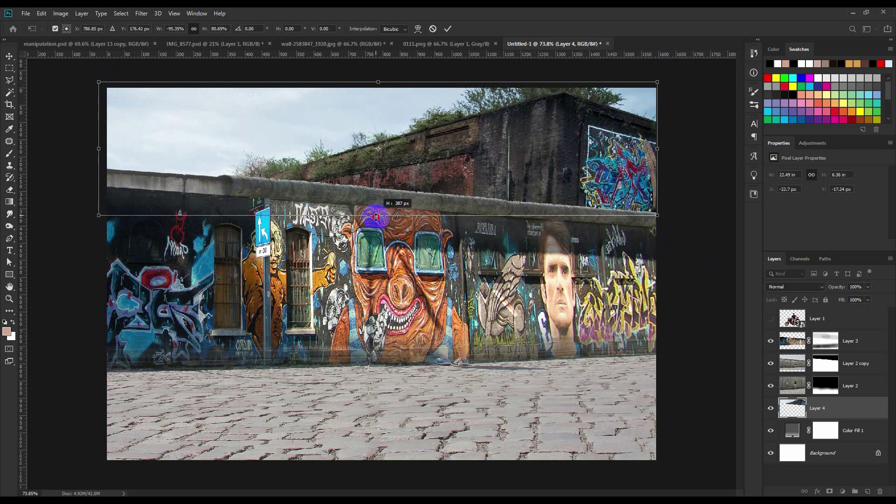
left_click_drag(386, 80, 387, 87)
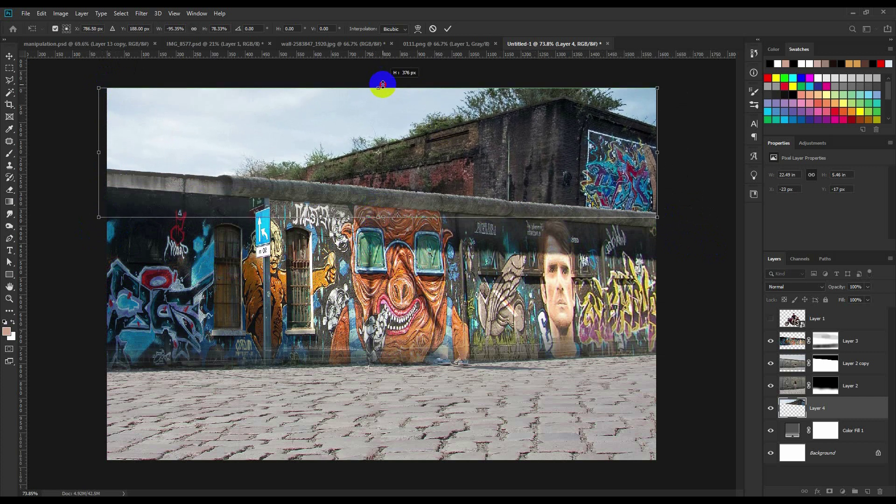
left_click(447, 28)
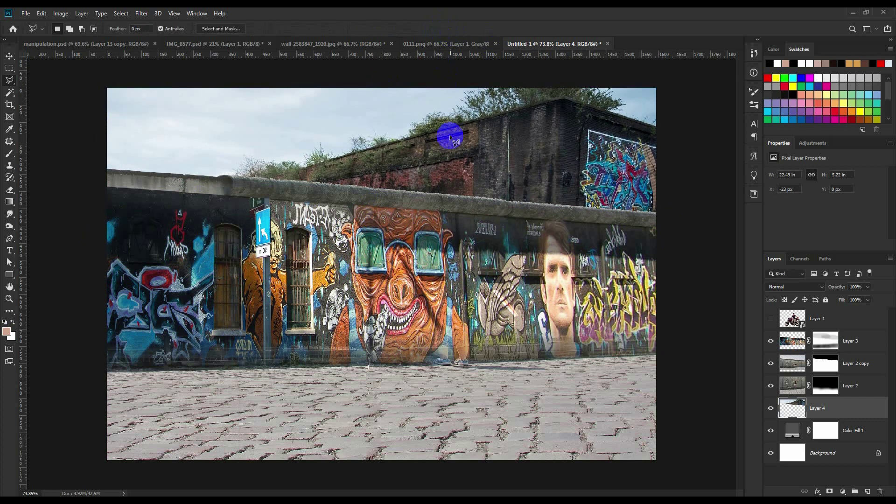
scroll(441, 136, "up", 1)
left_click(9, 56)
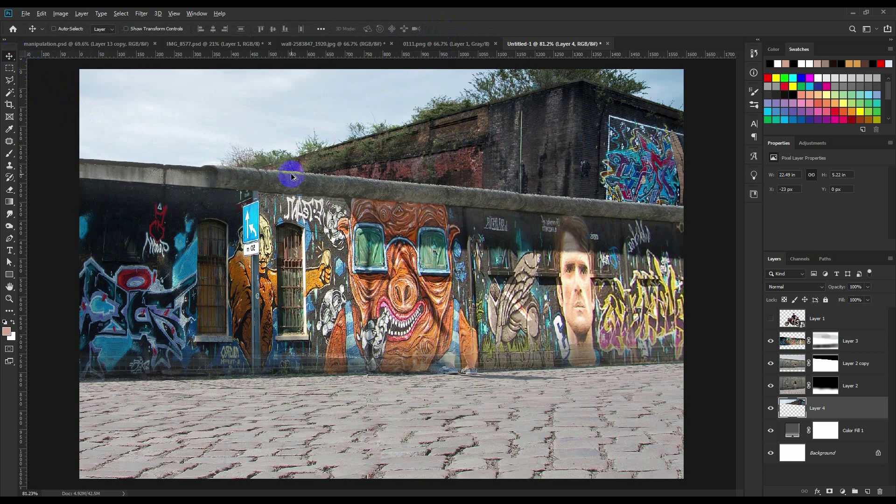
scroll(392, 252, "down", 1)
scroll(498, 308, "down", 1)
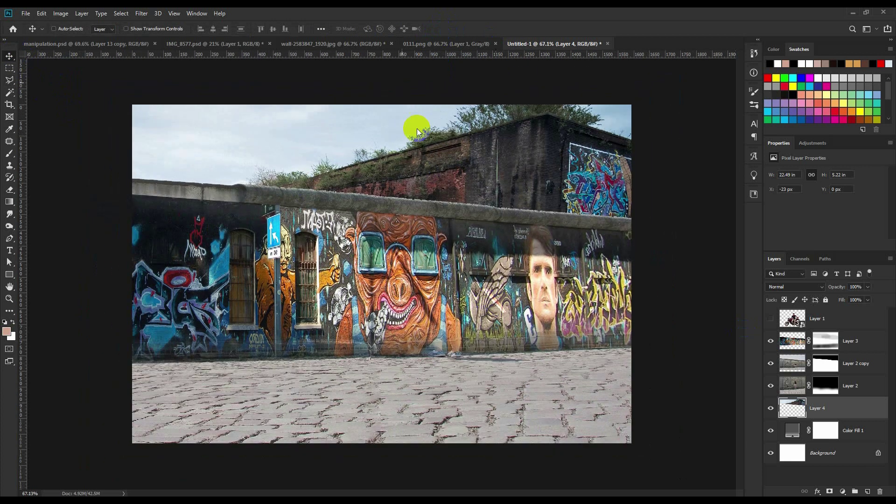
Check manipulation.psd for reference, then show Layer 1's rider and nudge it about 37 px right
left_click(139, 49)
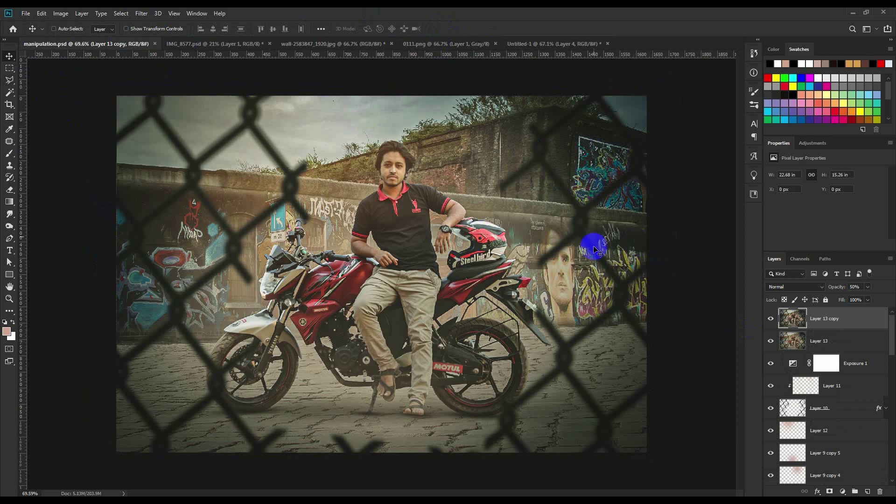
left_click(586, 44)
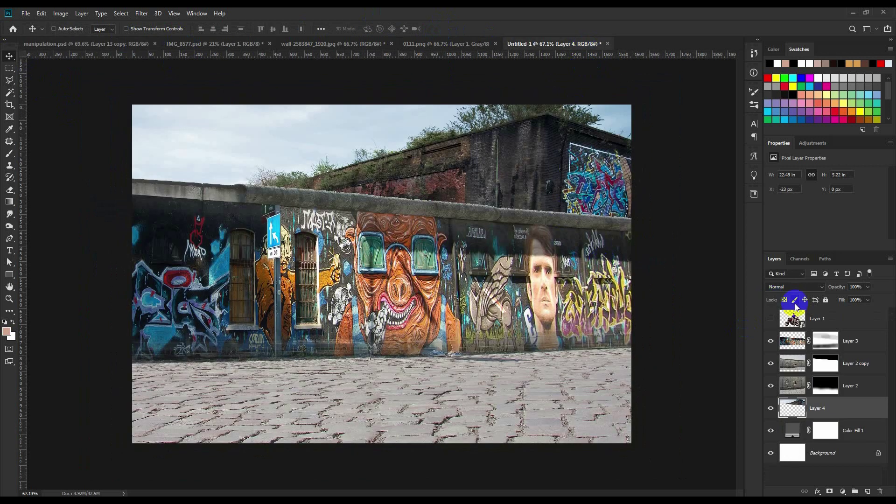
left_click(771, 318)
left_click(794, 320)
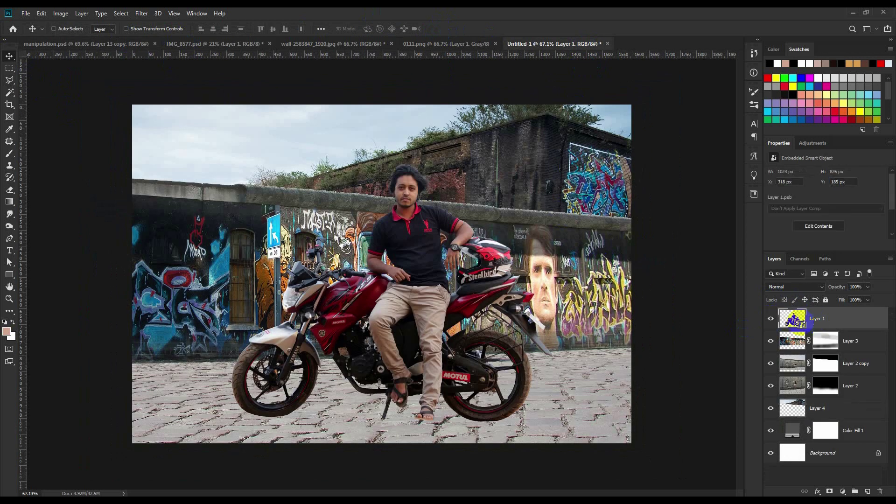
left_click_drag(560, 315, 496, 306)
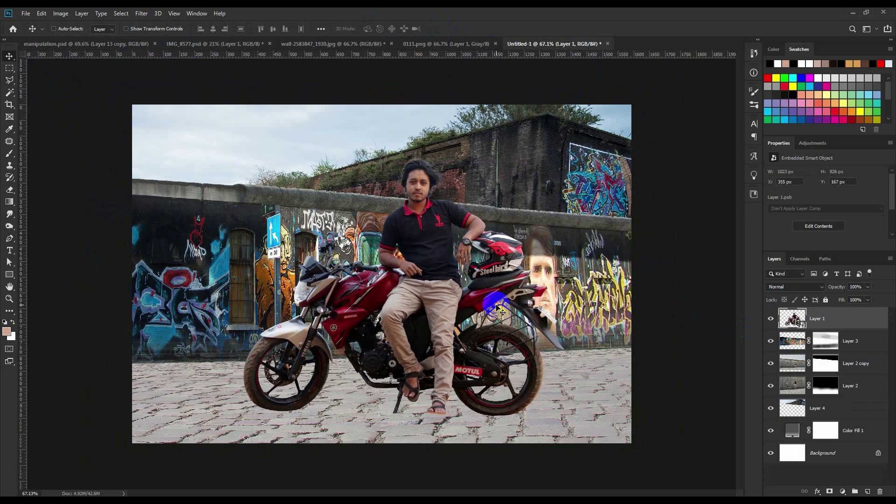
left_click(870, 348)
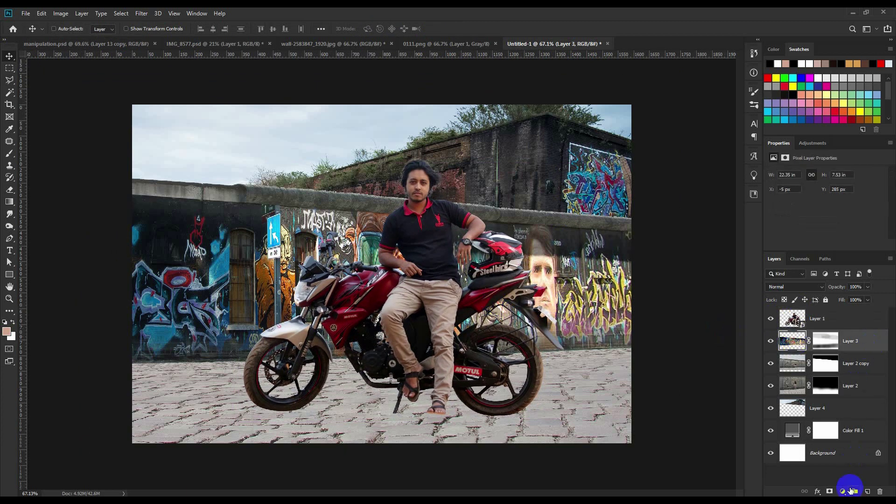
Add a reversed radial Gradient Fill using the transparent grey preset at 188% scale
left_click(849, 489)
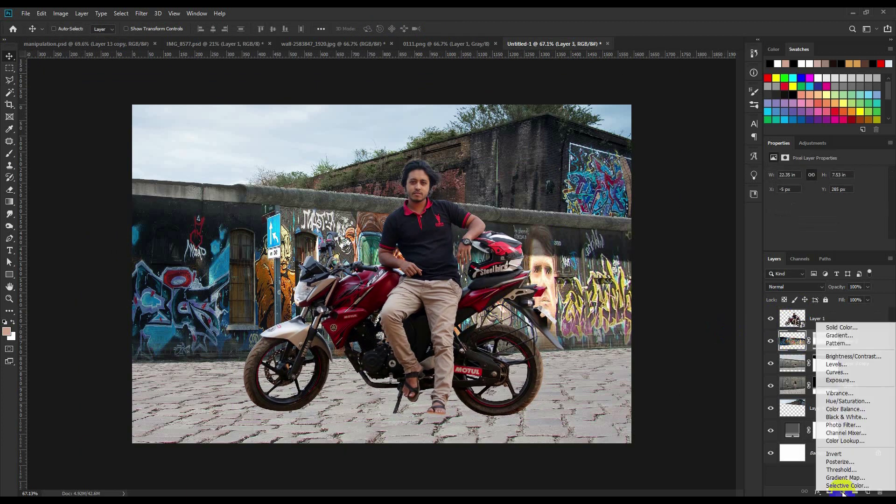
left_click(846, 336)
left_click(677, 198)
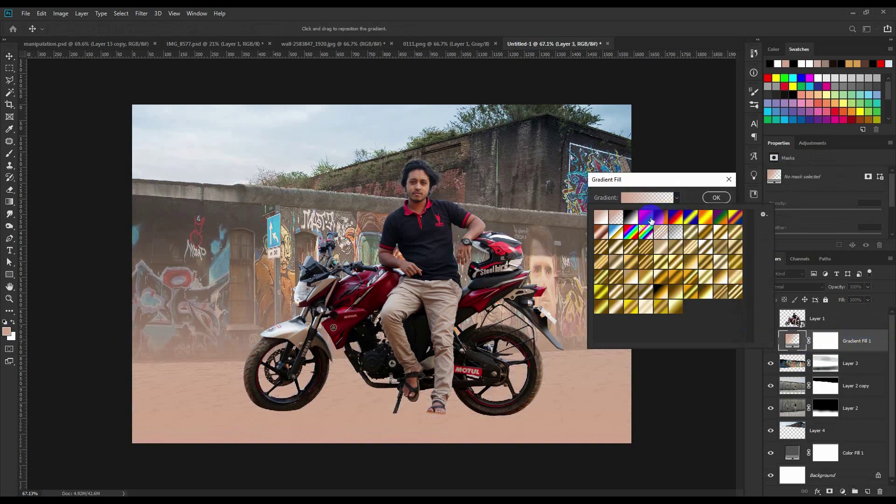
left_click(677, 233)
left_click(677, 199)
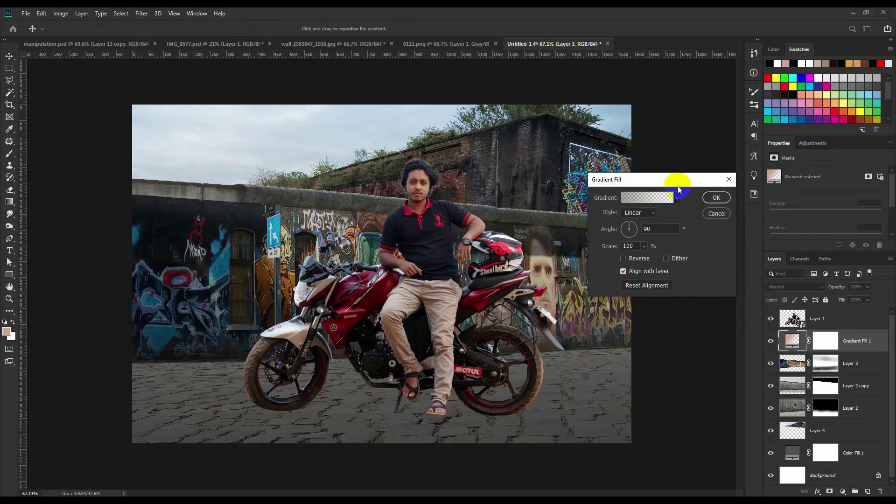
left_click(638, 212)
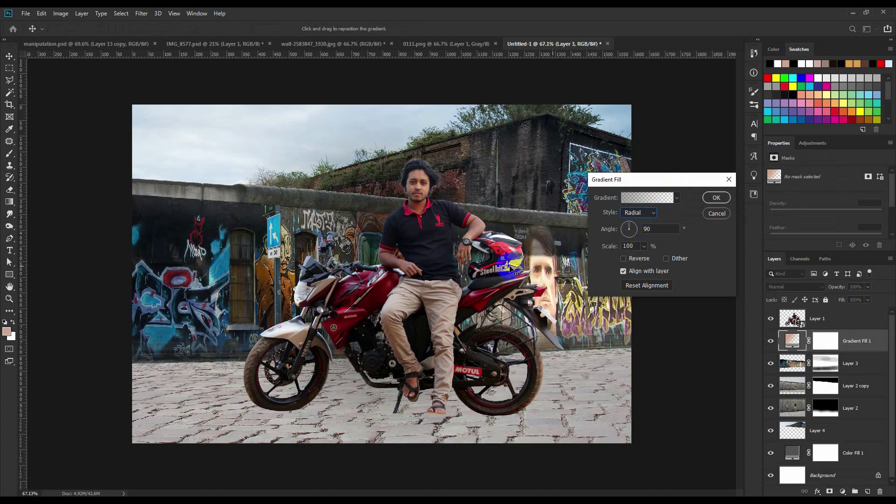
left_click(622, 258)
mouse_move(444, 244)
left_mouse_down()
mouse_move(404, 189)
mouse_move(374, 170)
left_mouse_up()
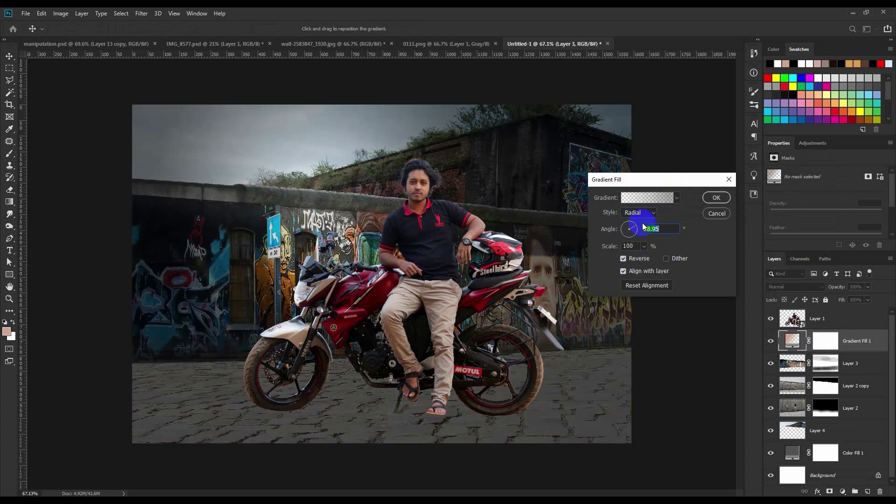
left_click(644, 246)
left_click_drag(648, 260, 648, 260)
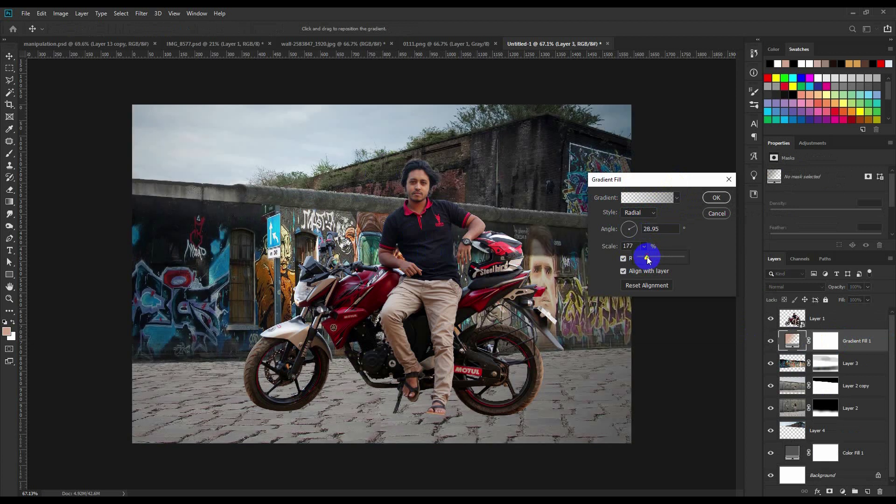
left_click(713, 203)
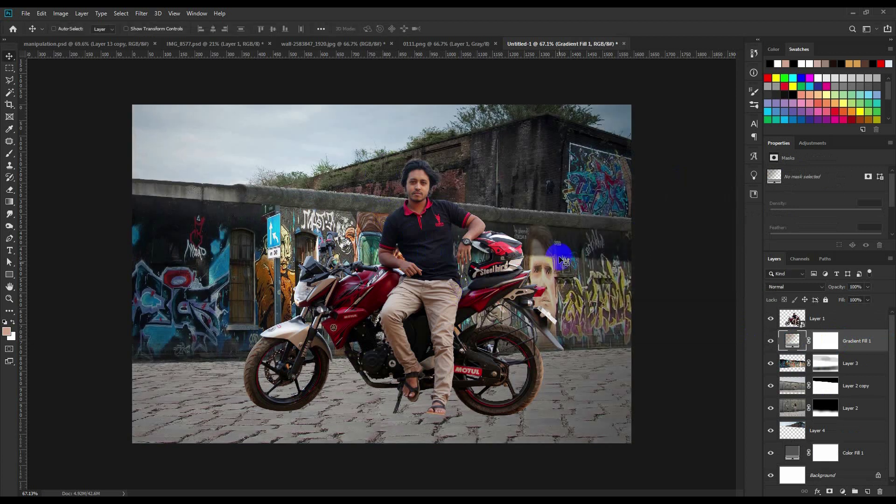
left_click(854, 322)
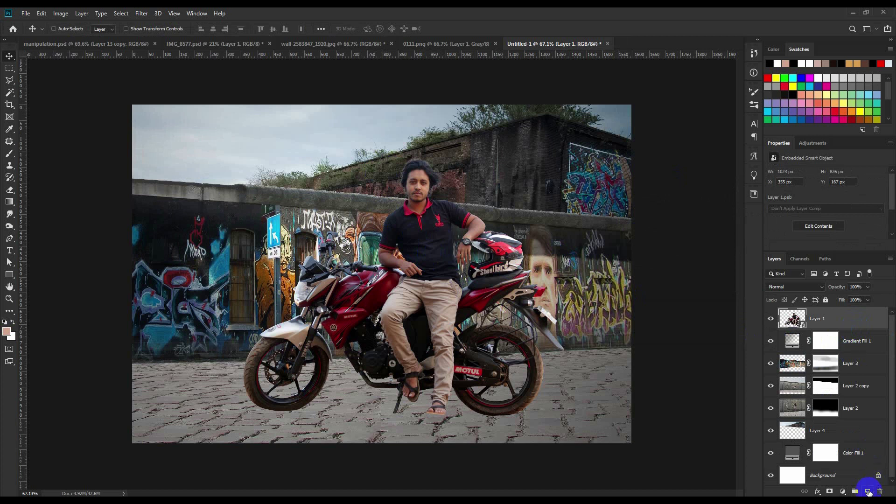
Add a Brightness/Contrast layer clipped to Layer 1 with brightness lowered to -140
left_click(843, 491)
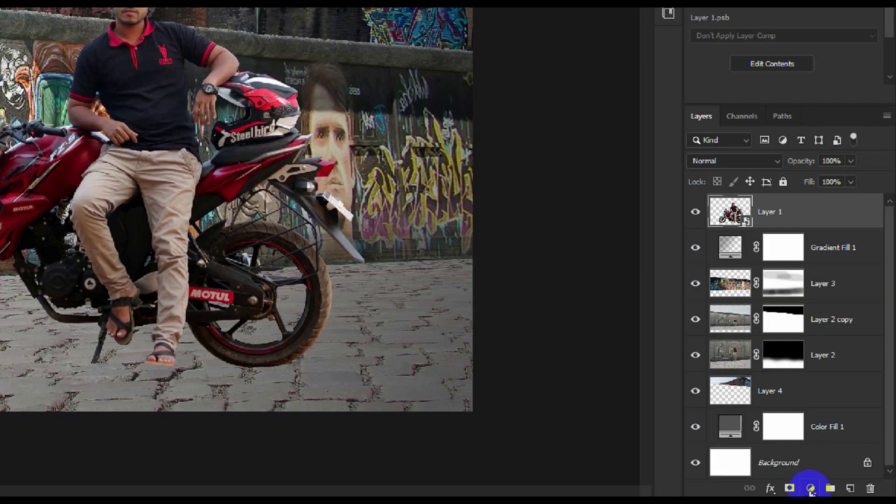
left_click(788, 487)
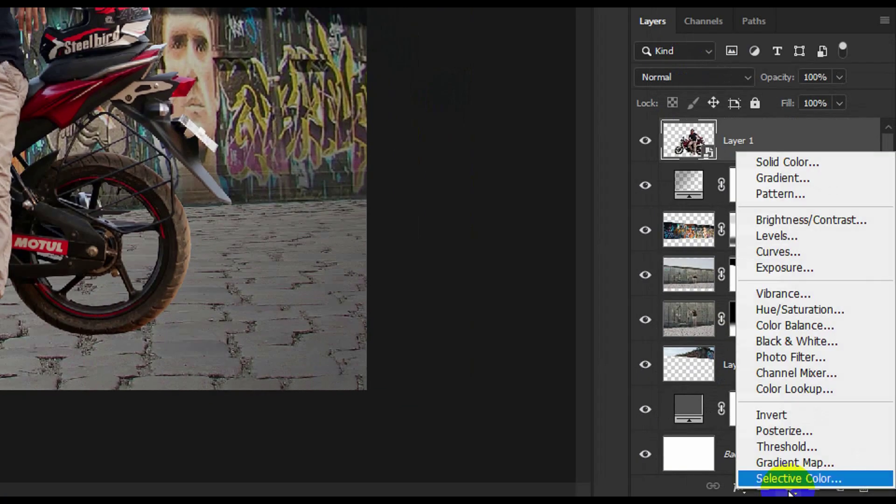
left_click(798, 219)
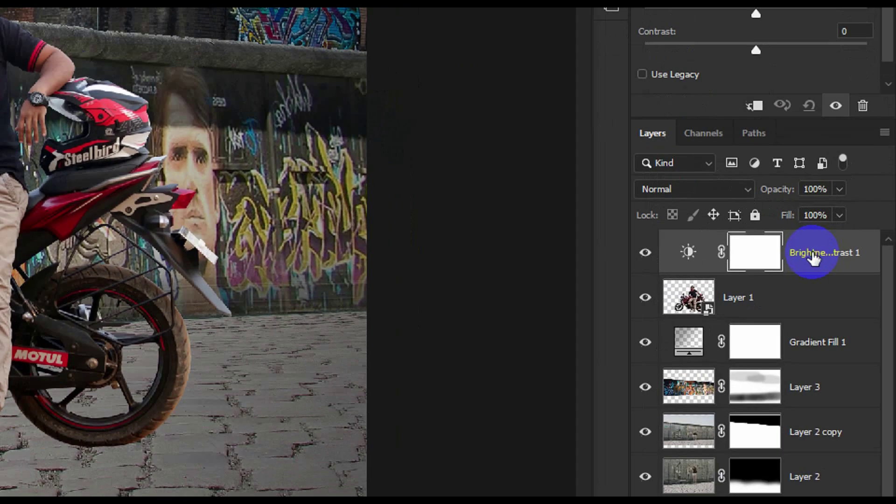
right_click(855, 321)
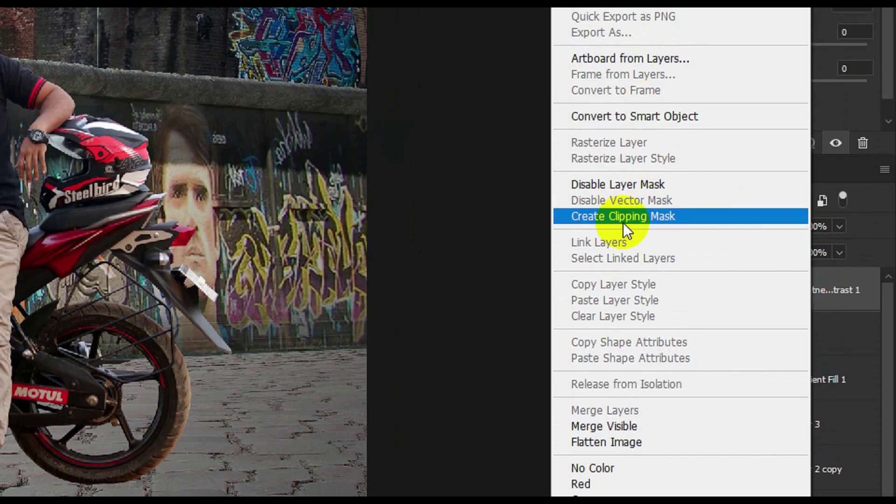
left_click(623, 222)
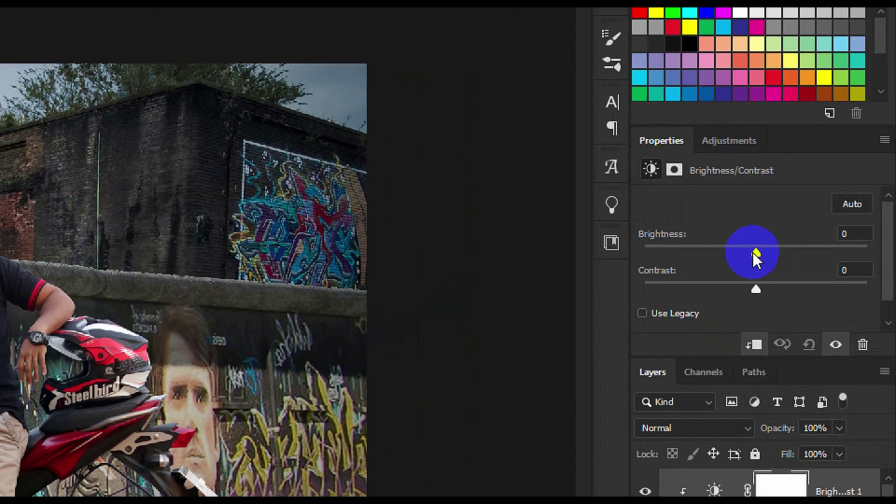
left_click_drag(826, 199, 794, 199)
left_click_drag(693, 253, 642, 256)
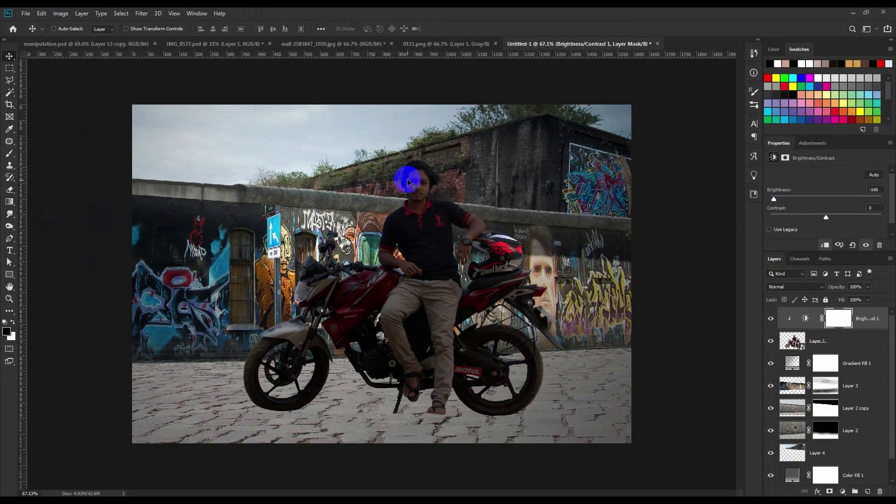
Set the brush to a 511 px soft round at 100% opacity
left_click(6, 159)
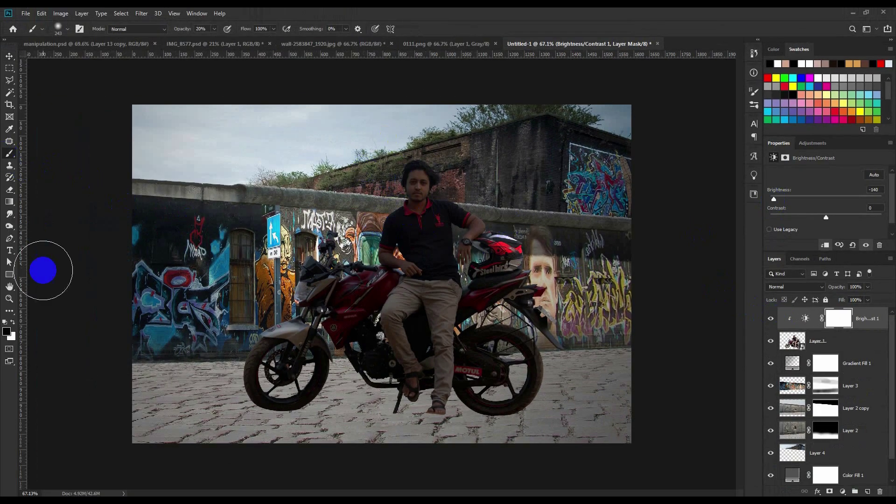
right_click(340, 280)
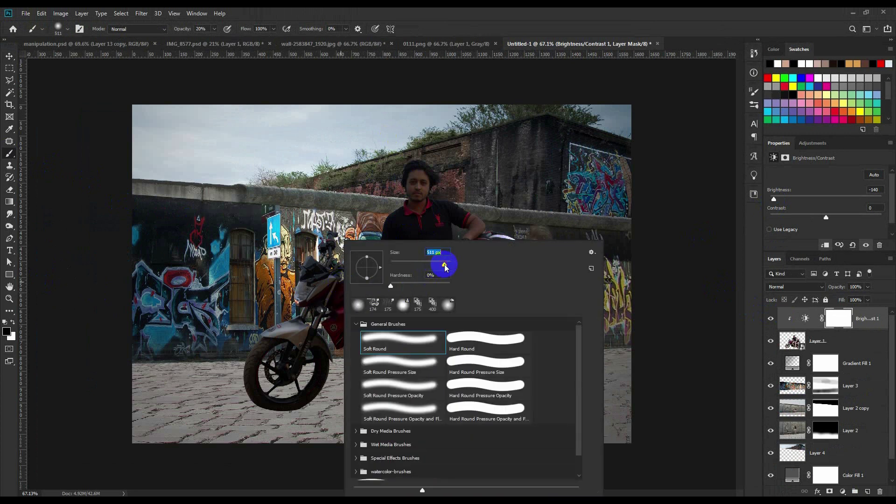
left_click_drag(406, 136, 166, 71)
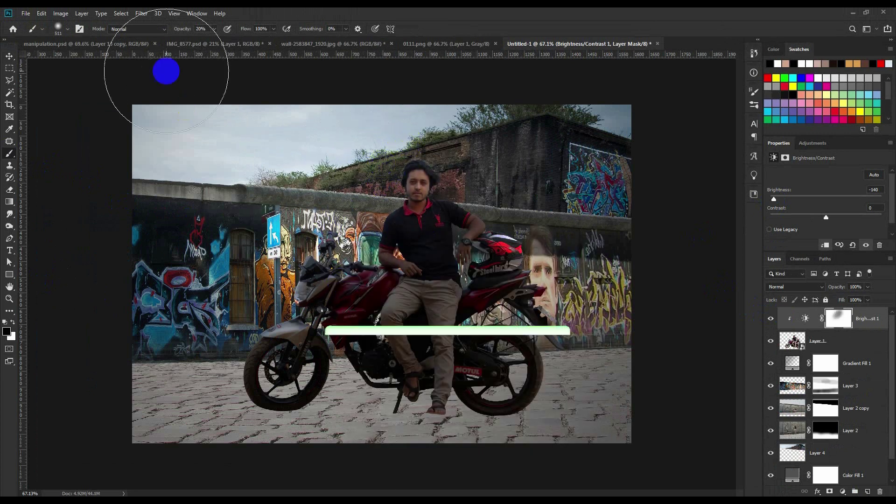
left_click_drag(181, 29, 218, 29)
Paint black on the Brightness/Contrast mask over the man's head, upper body and bike front
mouse_move(387, 168)
left_mouse_down()
mouse_move(350, 221)
mouse_move(168, 353)
left_mouse_up()
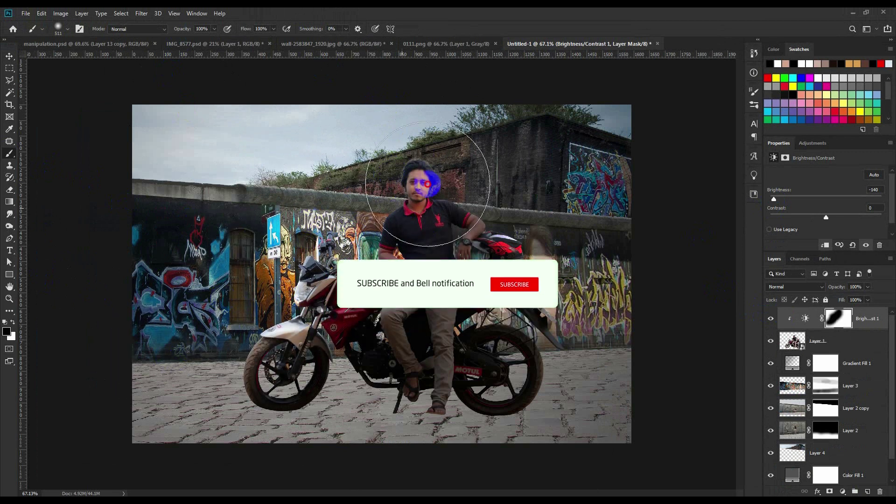
left_click_drag(427, 184, 378, 269)
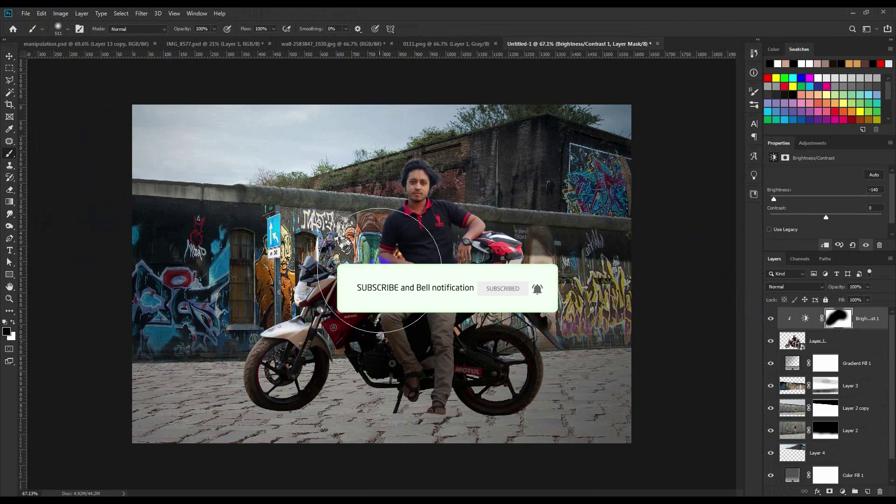
left_click_drag(516, 300, 565, 255)
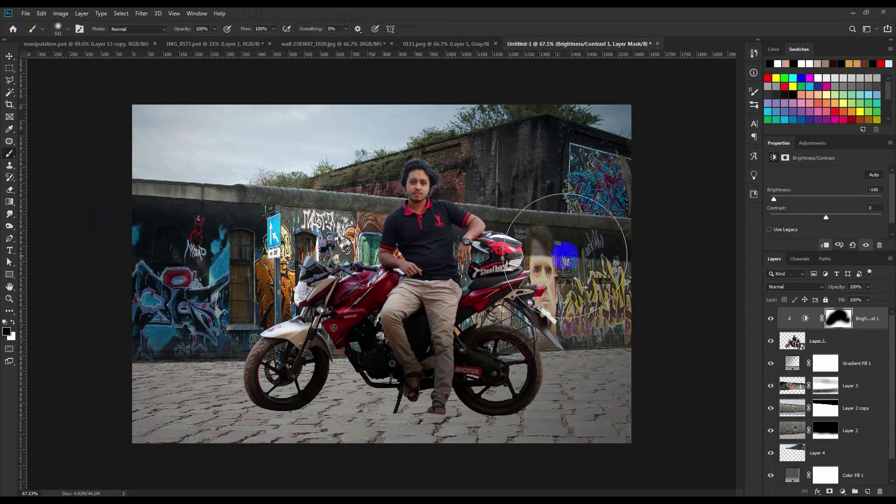
left_click_drag(290, 299, 354, 342)
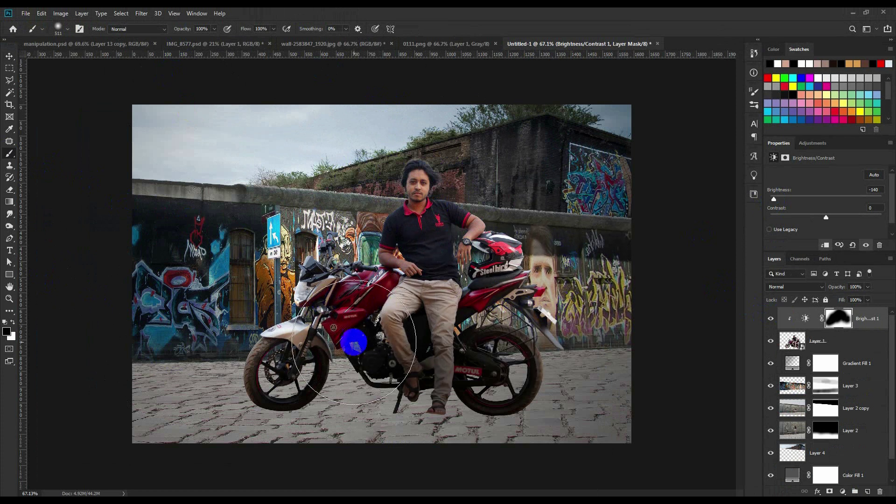
mouse_move(265, 352)
left_mouse_down()
mouse_move(280, 406)
mouse_move(472, 400)
mouse_move(595, 336)
mouse_move(536, 376)
mouse_move(496, 250)
mouse_move(471, 290)
mouse_move(9, 58)
left_mouse_up()
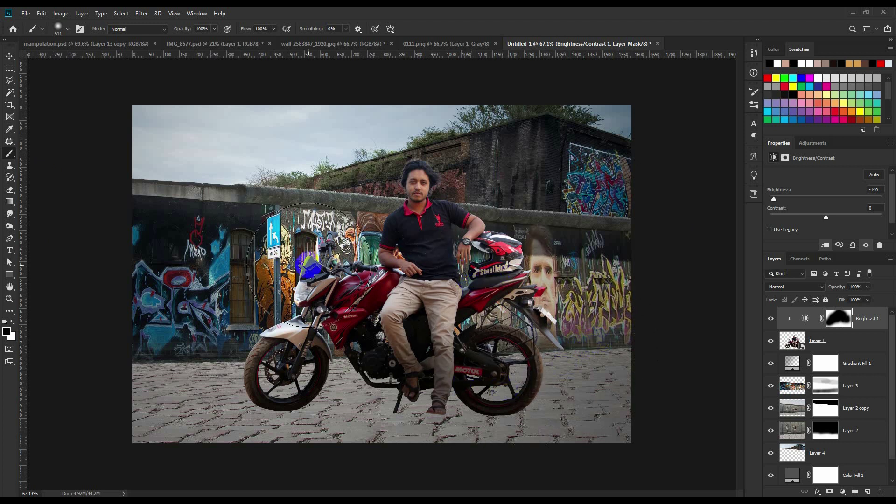
Add a new empty layer above Gradient Fill 1 and prepare a soft black brush
left_click(8, 57)
scroll(340, 296, "up", 2)
left_click(851, 366)
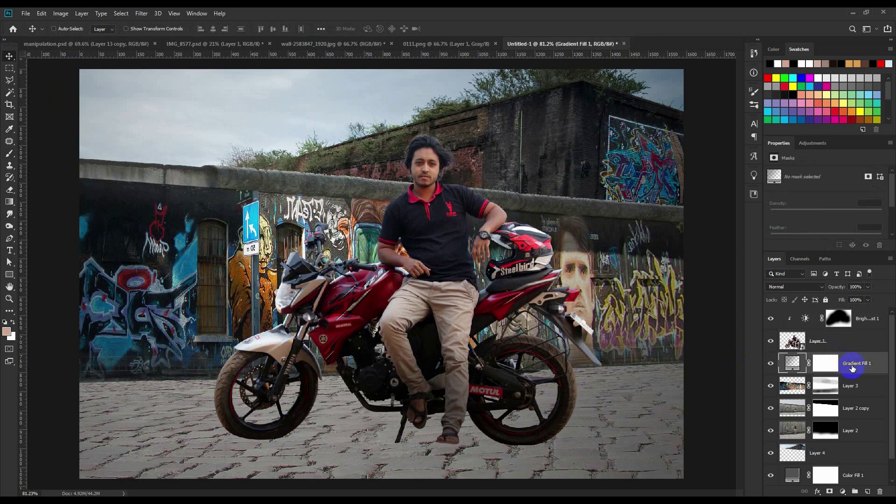
left_click(867, 491)
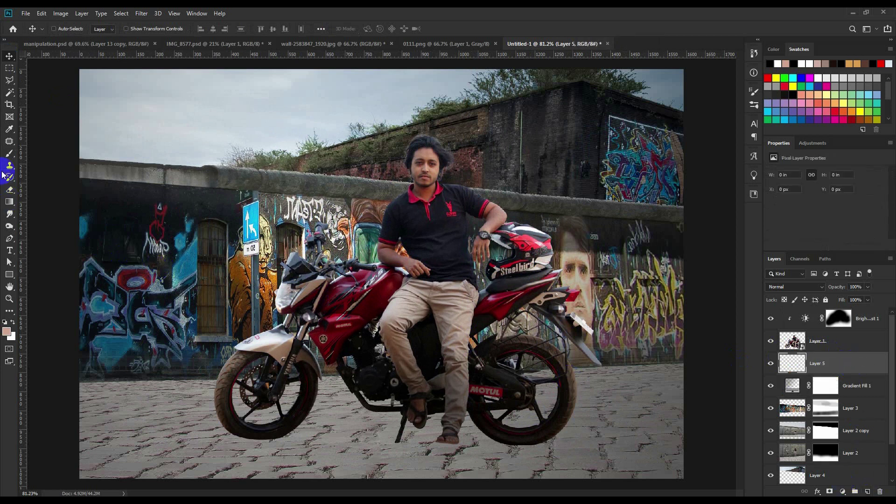
left_click(6, 322)
left_click(9, 154)
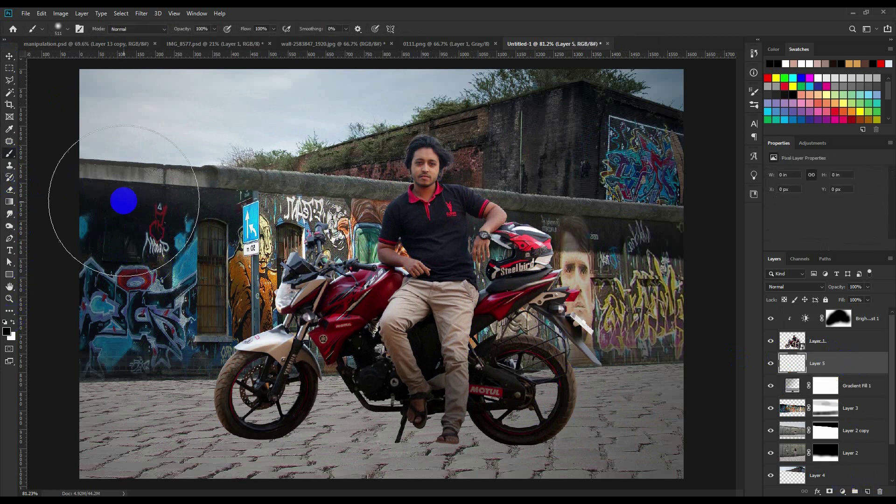
right_click(235, 227)
left_click(304, 13)
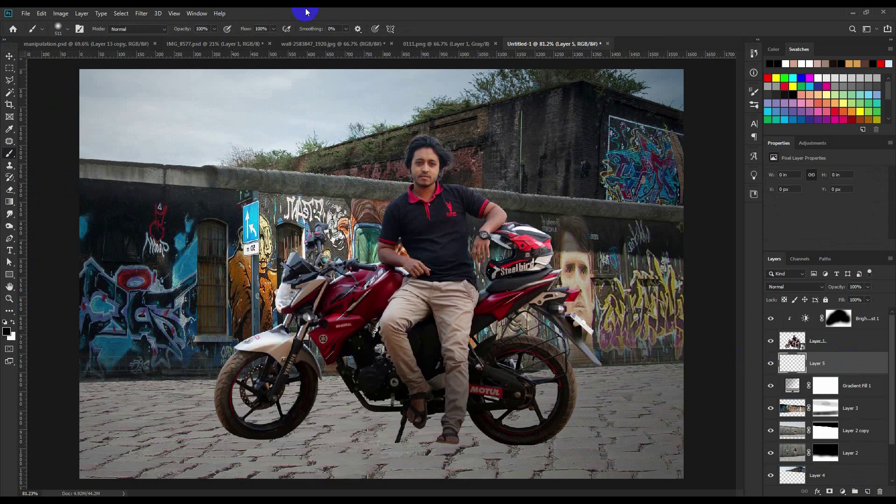
Paint soft black 300 px dabs on the ground beneath the bike
left_click(238, 141)
key("ctrl+z")
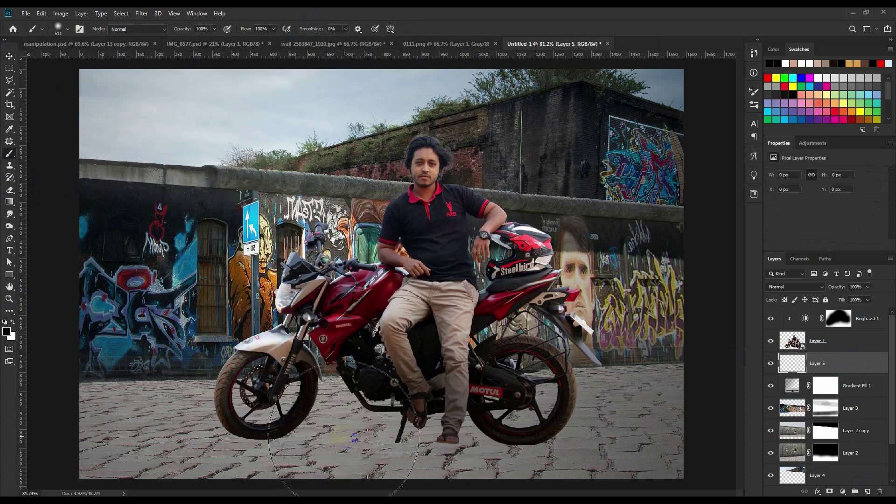
left_click_drag(370, 400, 356, 408)
key("bracketleft")
key("bracketleft")
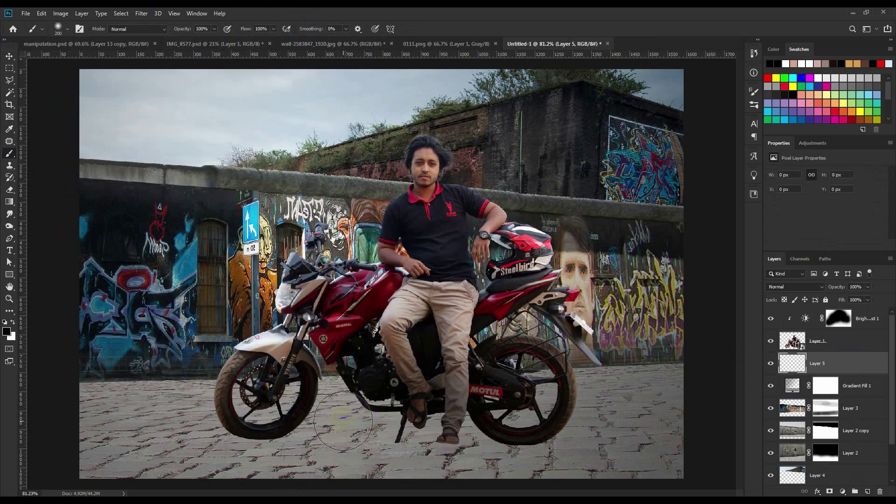
left_click(342, 421)
left_click(420, 421)
Squash and widen the dark dabs into a flat shadow under the front tyre
key("ctrl+t")
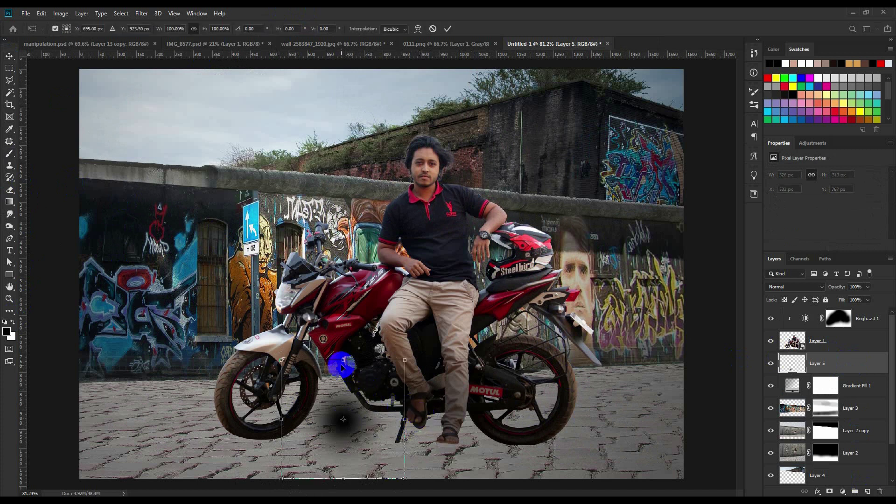
mouse_move(343, 360)
left_mouse_down()
mouse_move(343, 455)
mouse_move(280, 446)
left_mouse_up()
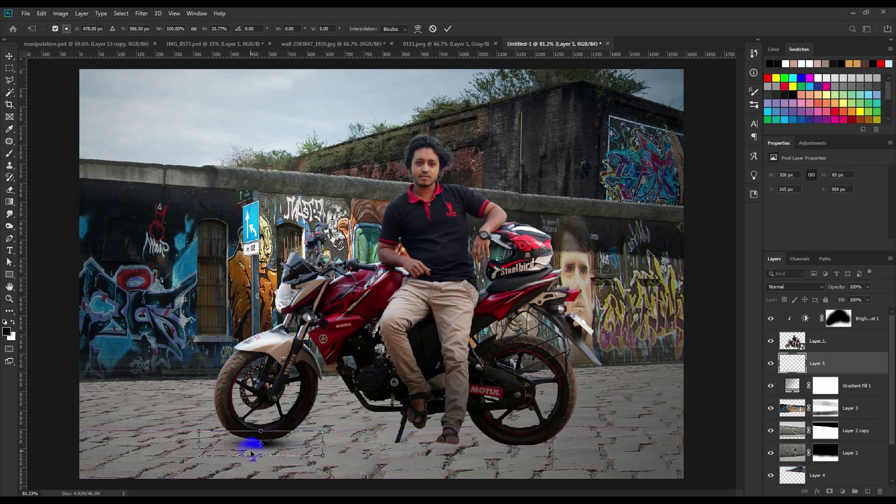
scroll(250, 444, "up", 5)
scroll(250, 460, "up", 3)
left_click_drag(338, 422, 342, 404)
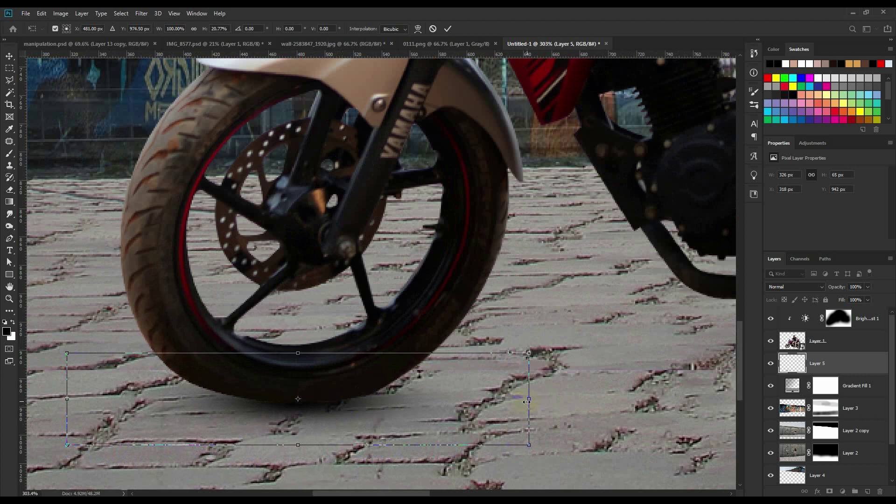
left_click_drag(527, 402, 611, 391)
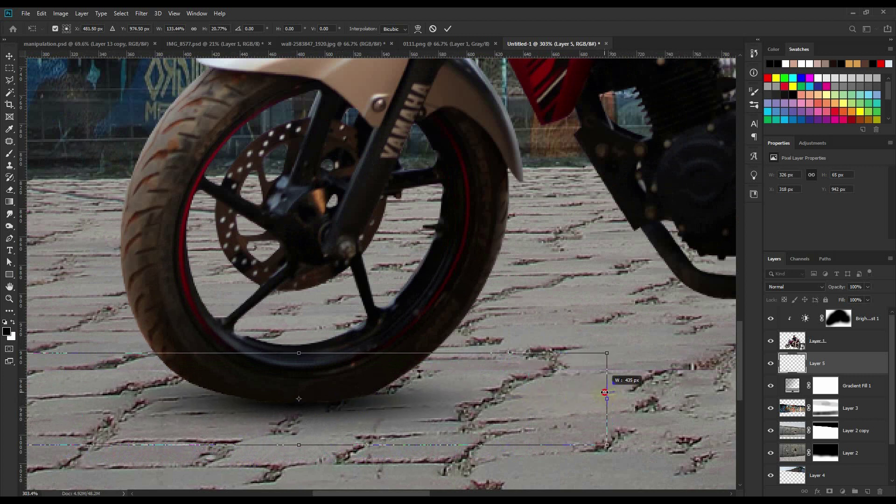
left_click(453, 29)
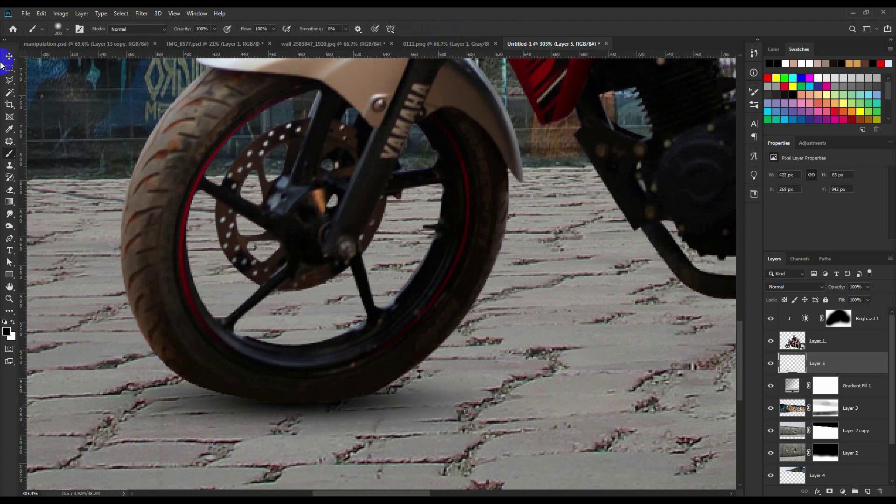
left_click(291, 287)
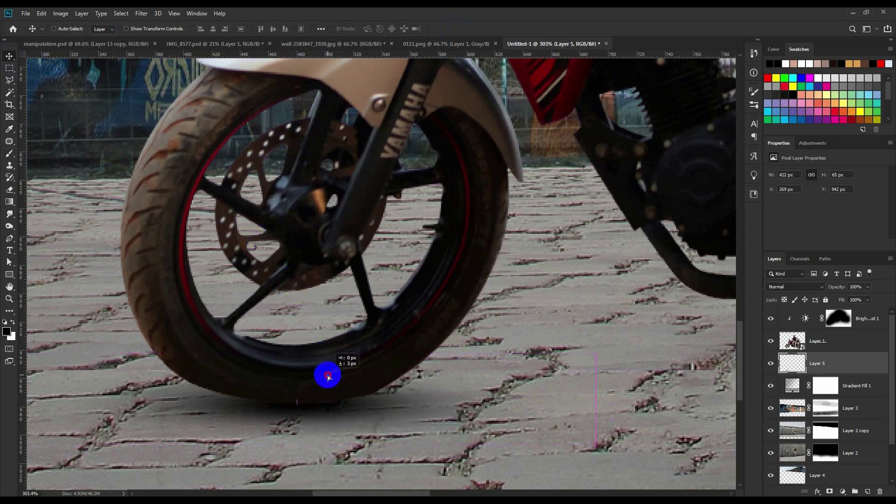
Duplicate Layer 5 and move the copy above Layer 1 to deepen the front-wheel shadow
right_click(834, 369)
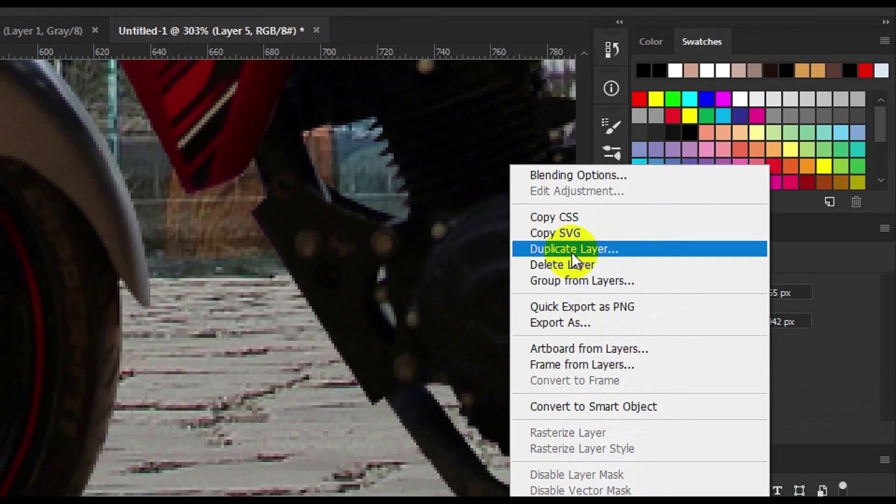
left_click(735, 154)
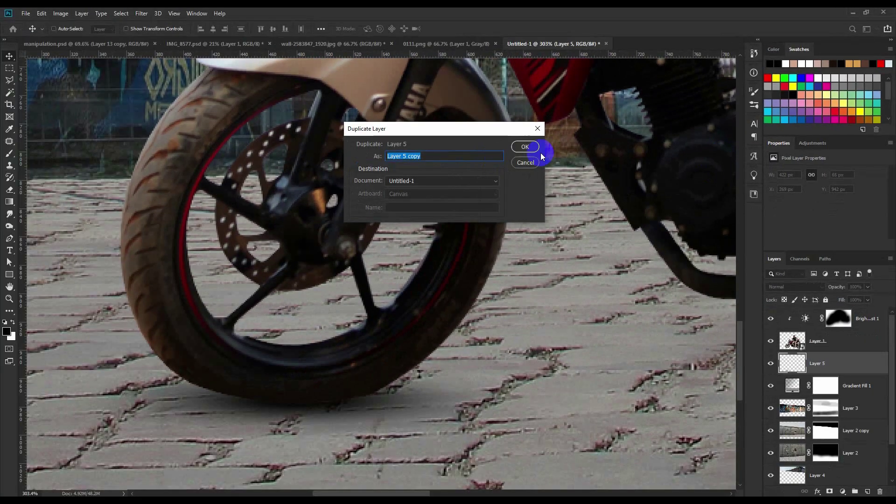
left_click(499, 152)
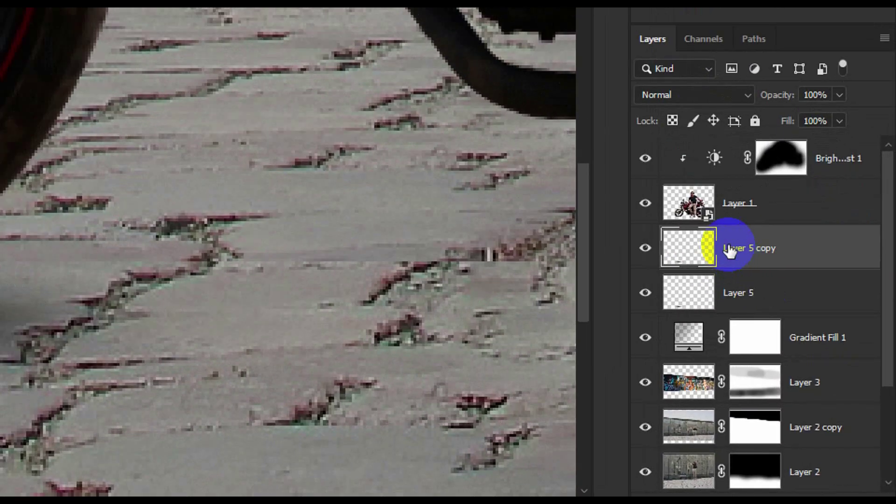
mouse_move(730, 250)
left_mouse_down()
mouse_move(730, 181)
mouse_move(719, 185)
left_mouse_up()
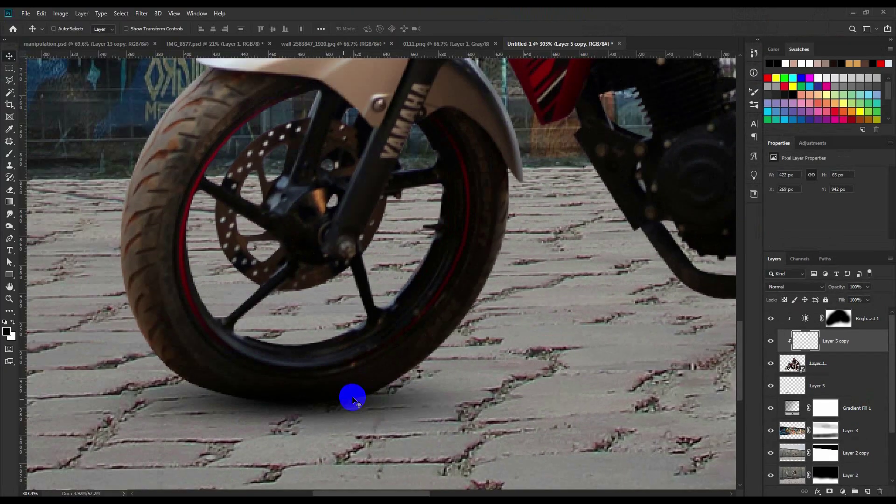
left_click_drag(312, 423, 312, 410)
left_click(769, 341)
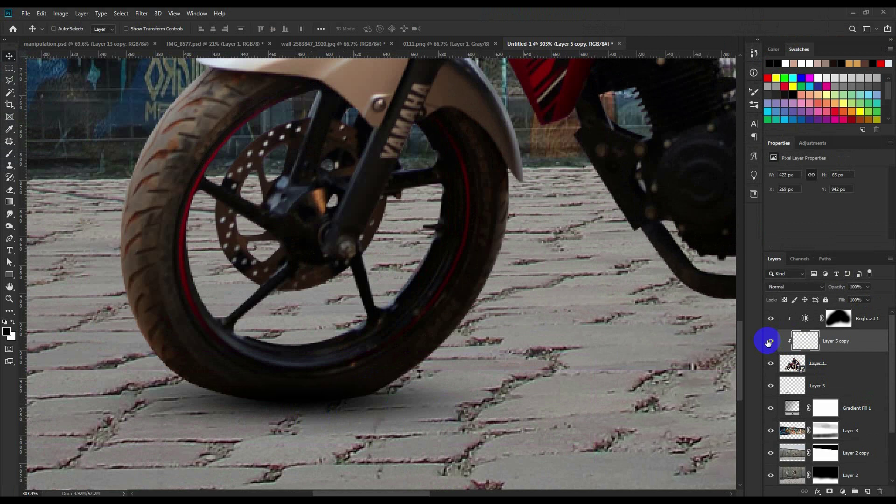
left_click(768, 343)
Copy the shadow under the rear wheel, widen it, and add a clipped duplicate
scroll(385, 380, "down", 5)
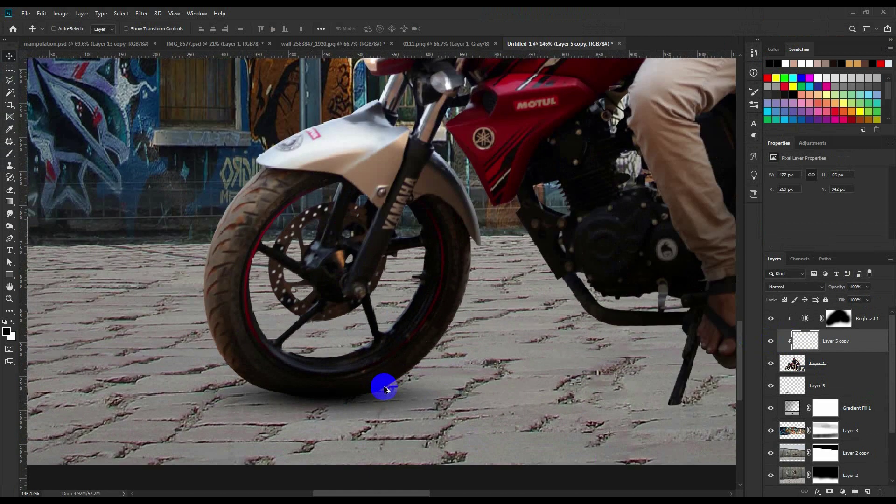
mouse_move(541, 394)
left_mouse_down()
mouse_move(330, 355)
mouse_move(91, 362)
left_mouse_up()
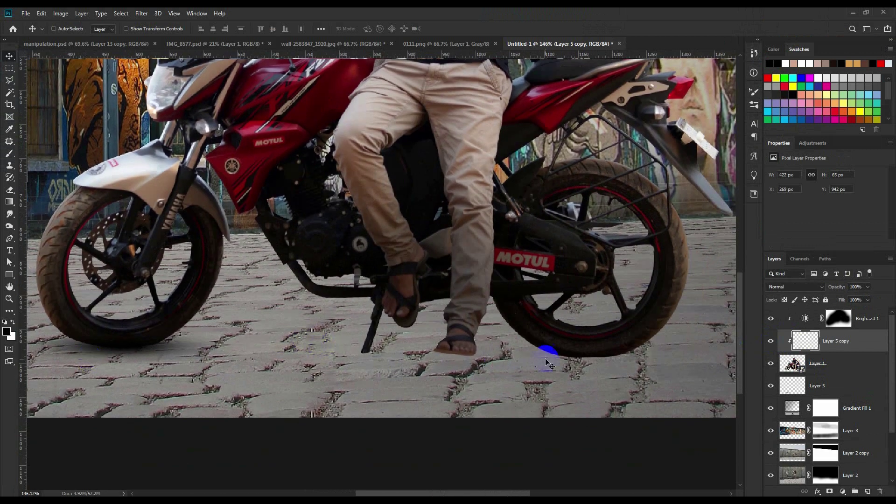
left_click(825, 380)
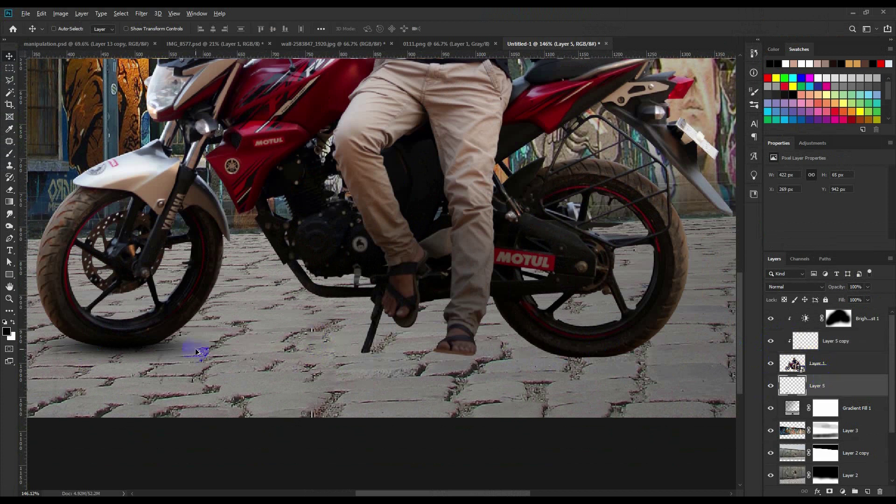
mouse_move(196, 352)
left_mouse_down()
mouse_move(611, 344)
mouse_move(647, 358)
left_mouse_up()
key("ctrl+t")
left_click_drag(724, 353, 745, 354)
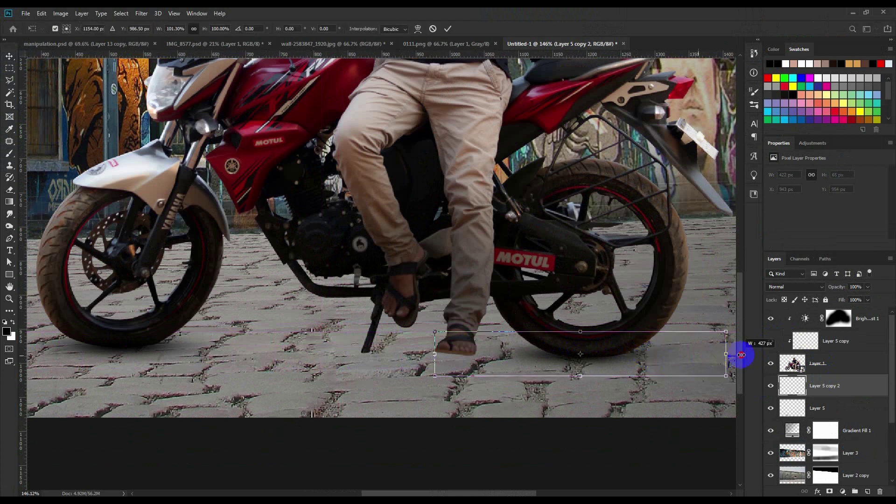
left_click(447, 29)
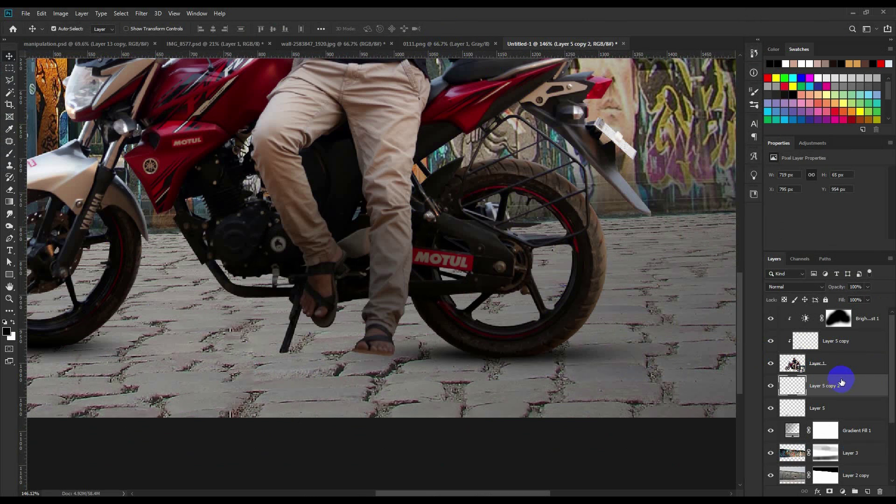
key("ctrl+j")
left_click_drag(826, 386, 826, 354)
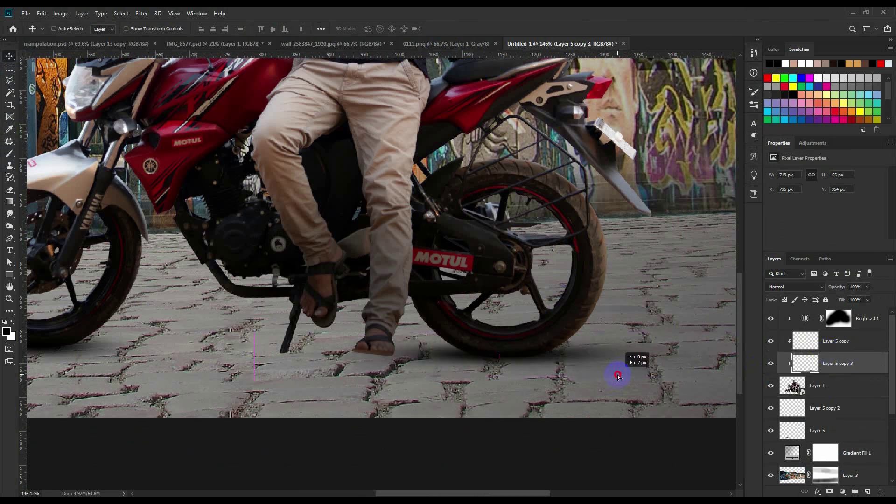
left_click_drag(617, 375, 618, 377)
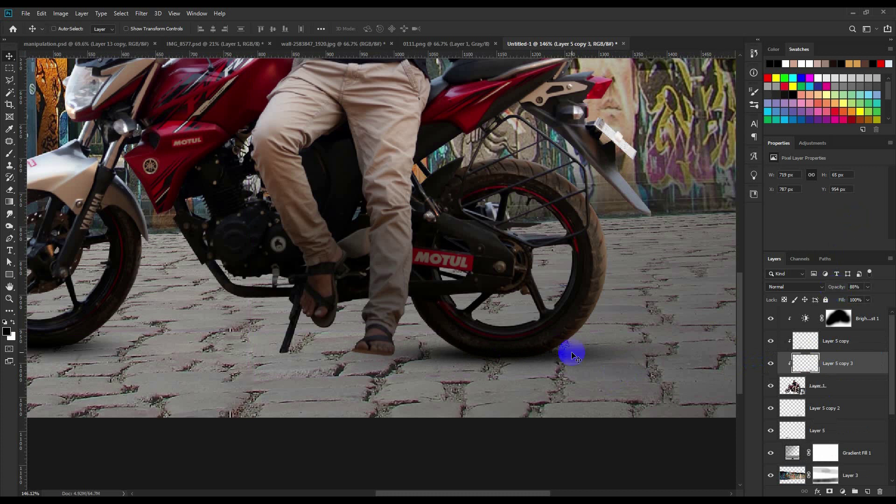
scroll(573, 356, "down", 3)
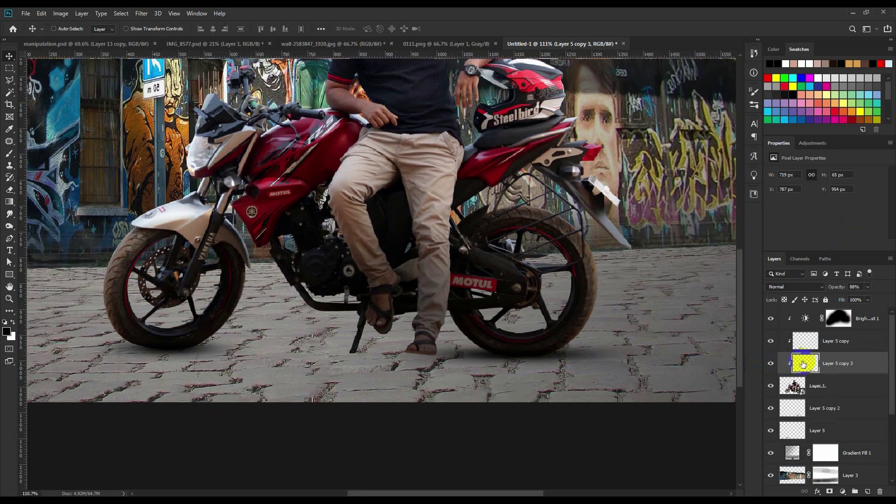
Copy the Layer 5 copy 2 shadow under the stand and foot, scaled to ~58% and tilted 2°
left_click(812, 410)
scroll(584, 398, "up", 3)
mouse_move(540, 374)
left_mouse_down()
mouse_move(517, 358)
mouse_move(445, 358)
left_mouse_up()
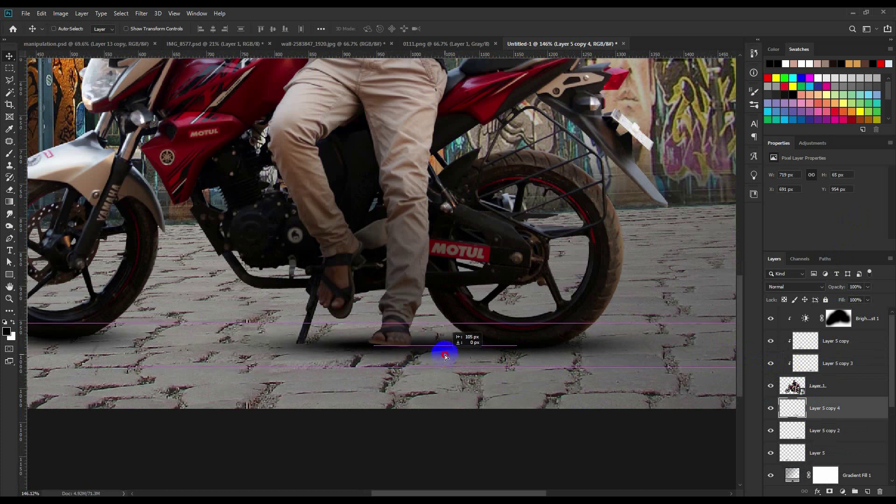
key("ctrl+t")
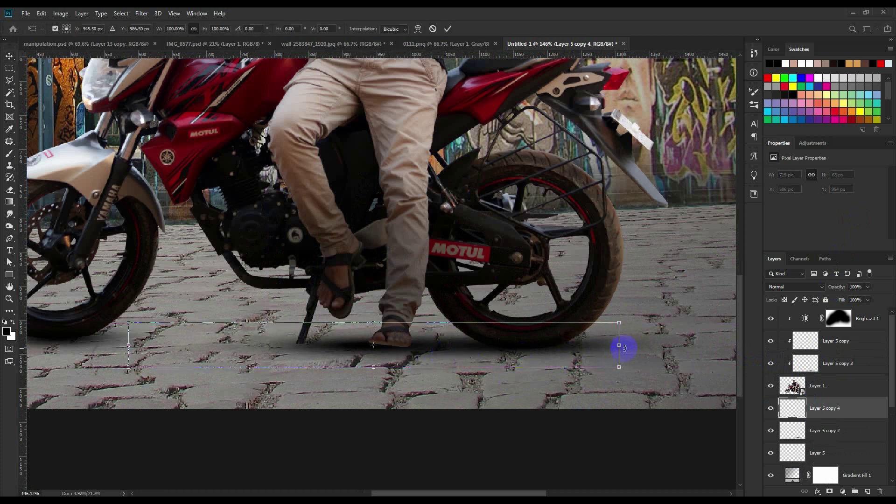
key("alt+shift")
left_click_drag(618, 345, 515, 345)
left_click_drag(439, 345, 450, 345)
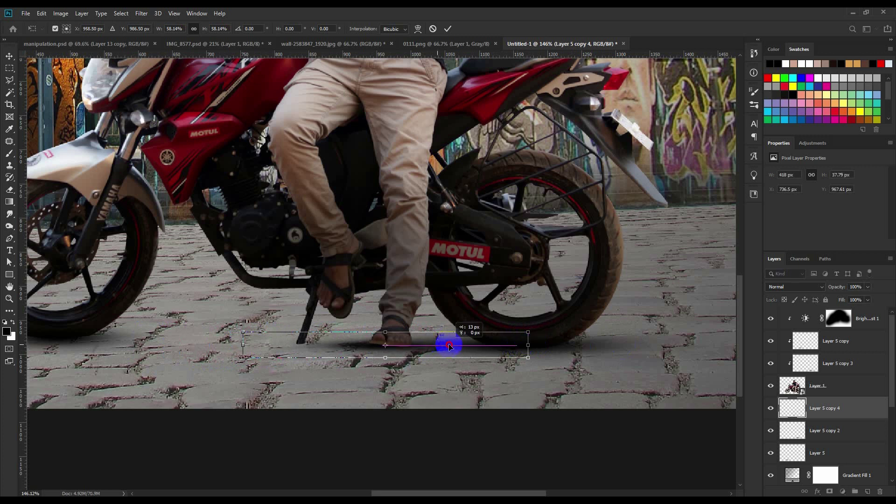
left_click_drag(468, 377, 468, 380)
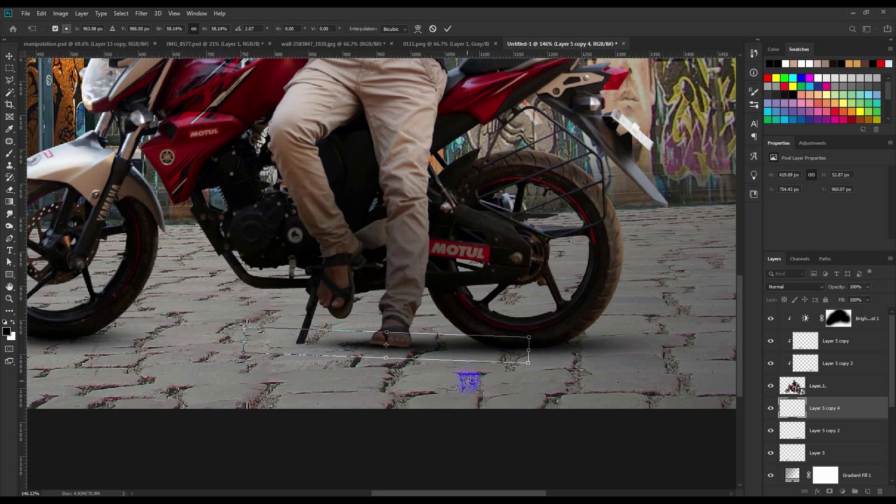
left_click(447, 31)
Duplicate the foot shadow, place the copy above Layer 1, and shift it 18 px left
scroll(397, 366, "up", 2)
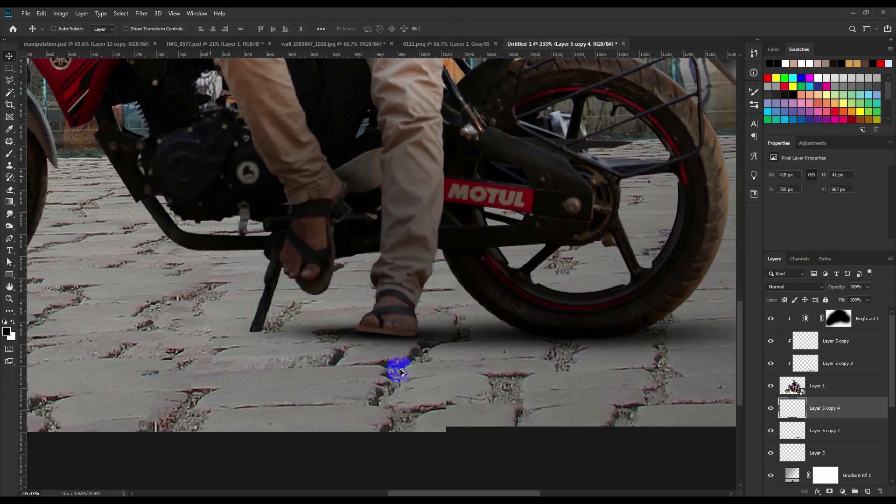
scroll(398, 366, "up", 1)
key("ctrl+j")
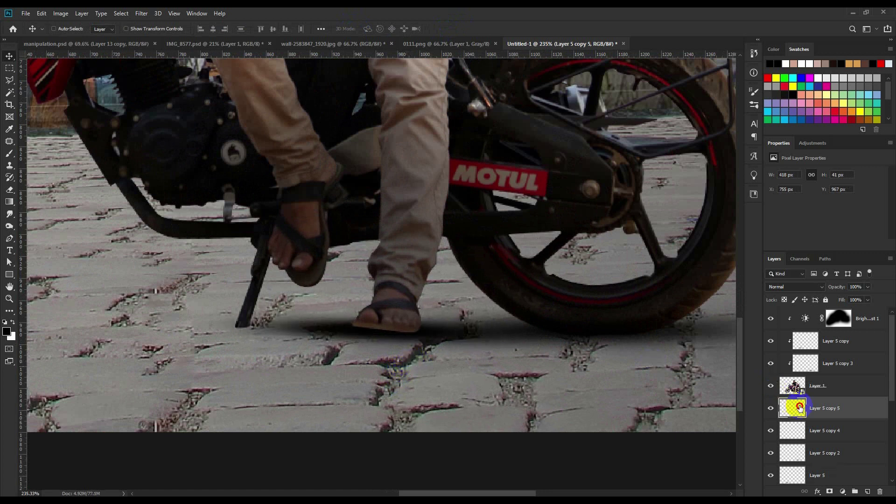
left_click_drag(800, 408, 805, 380)
left_click_drag(479, 360, 460, 362)
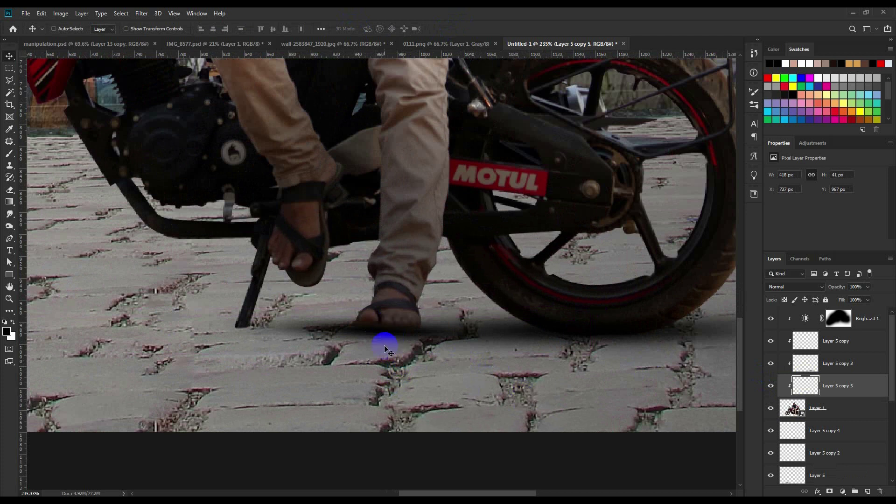
Duplicate Layer 5 copy 4 under the kickstand and shrink it to 51.82%
left_click(814, 418)
left_click(824, 436)
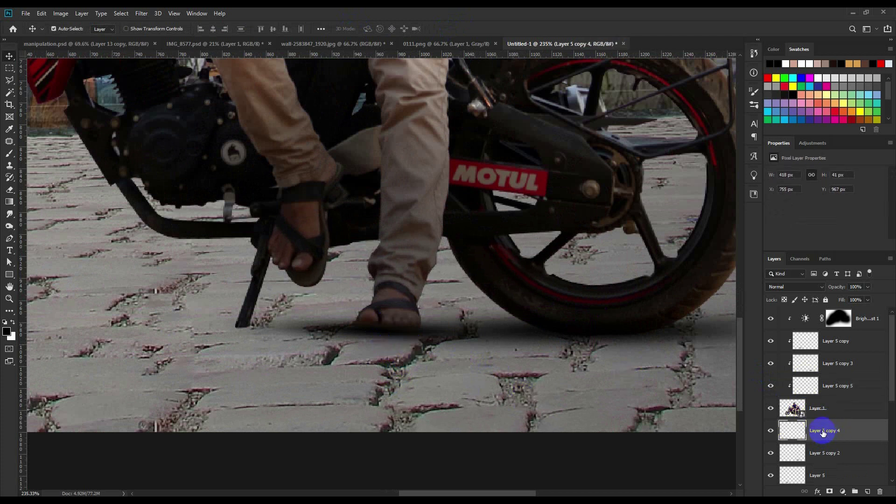
key("ctrl+j")
left_click_drag(465, 358, 316, 359)
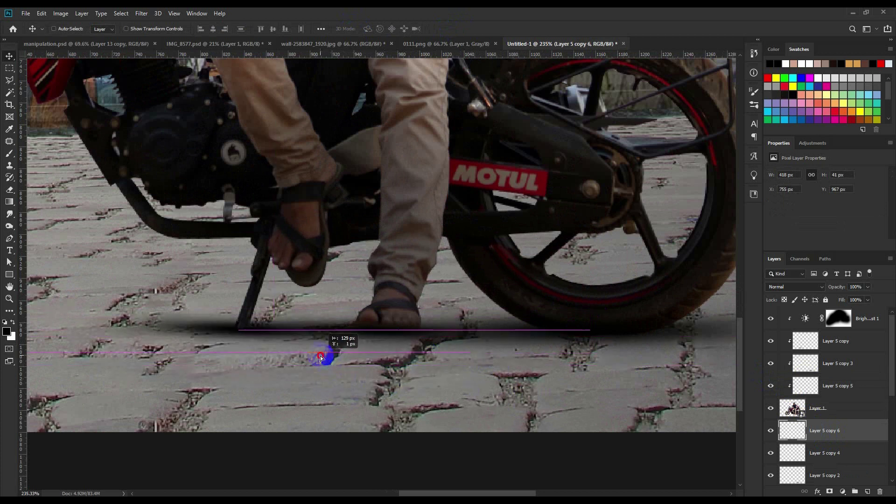
key("ctrl+t")
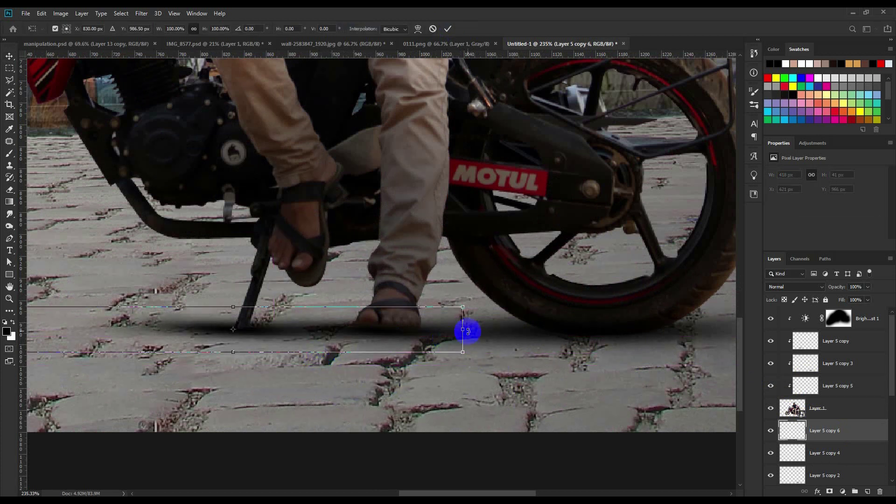
left_click_drag(465, 329, 352, 329)
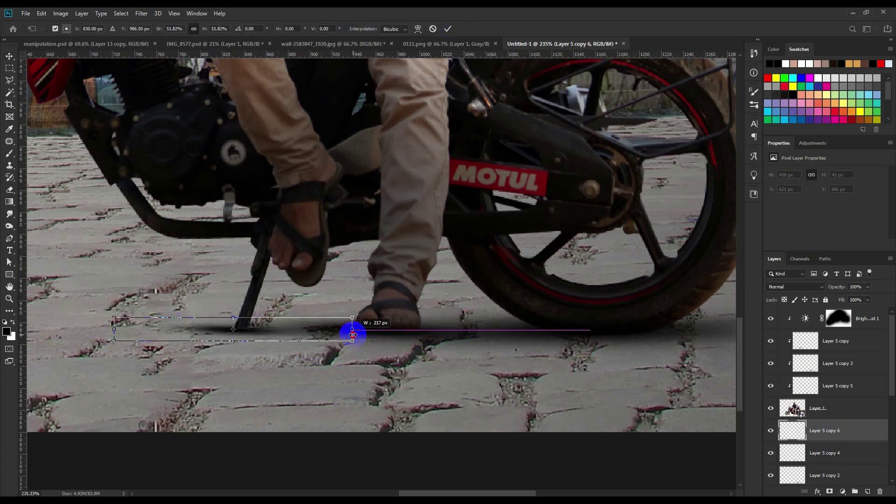
left_click(447, 29)
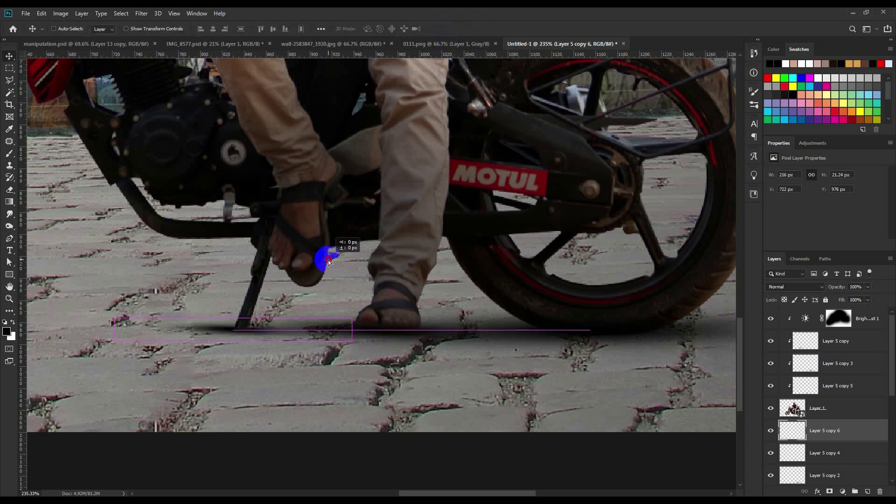
Duplicate that contact shadow and clip the darkening copy above Layer 1
key("ctrl+j")
left_click_drag(816, 428, 823, 396)
left_click_drag(328, 337, 333, 338)
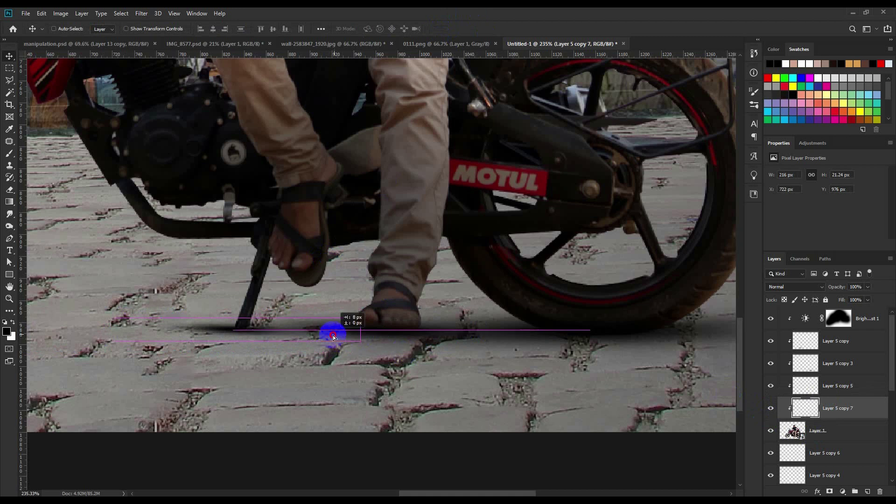
scroll(334, 335, "down", 4)
Paint a soft black blob under the engine on a new layer above Gradient Fill 1
scroll(333, 352, "down", 3)
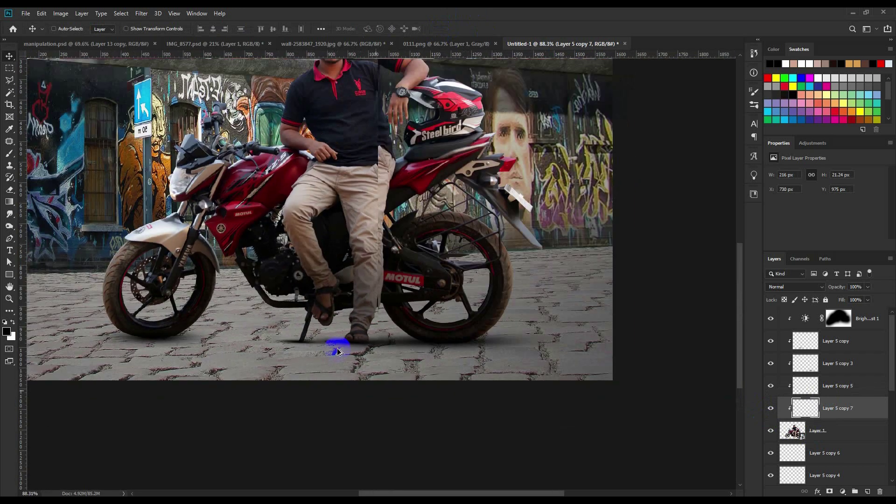
scroll(339, 360, "down", 2)
scroll(831, 447, "down", 5)
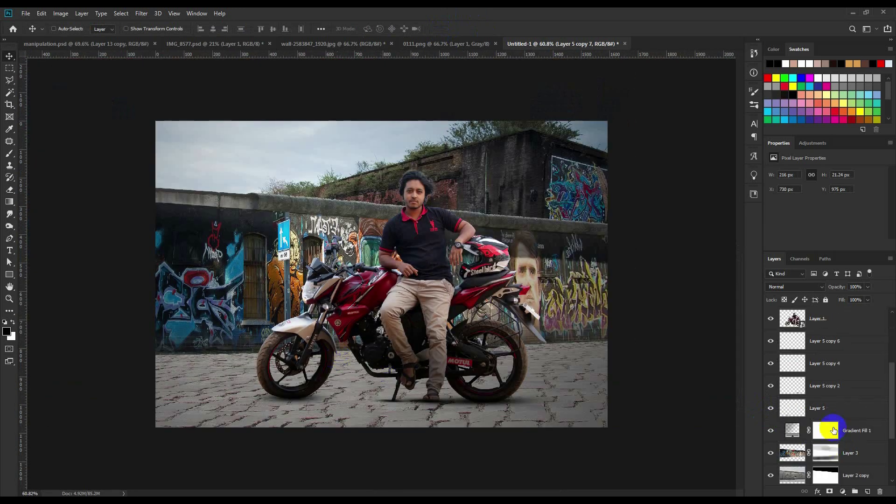
left_click(861, 430)
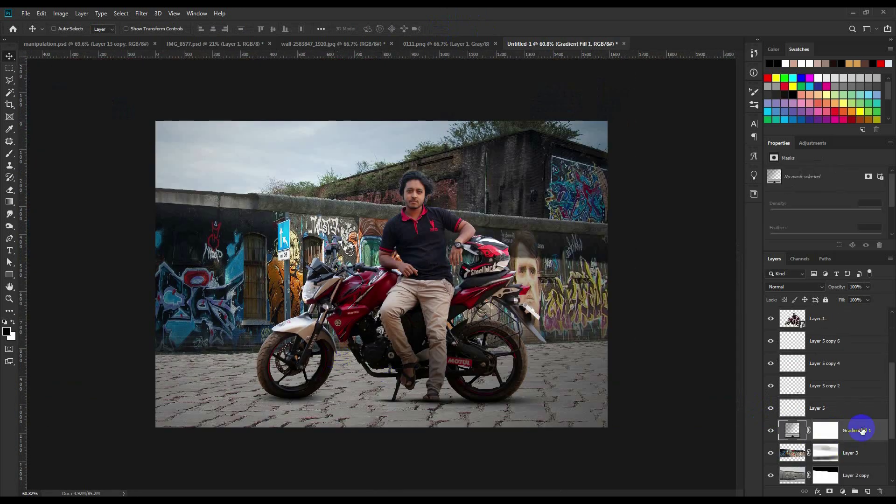
left_click(9, 154)
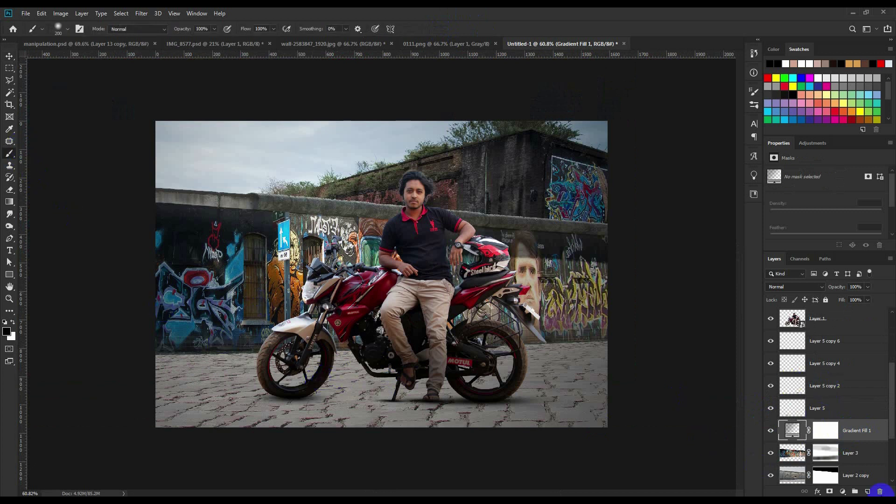
left_click(866, 491)
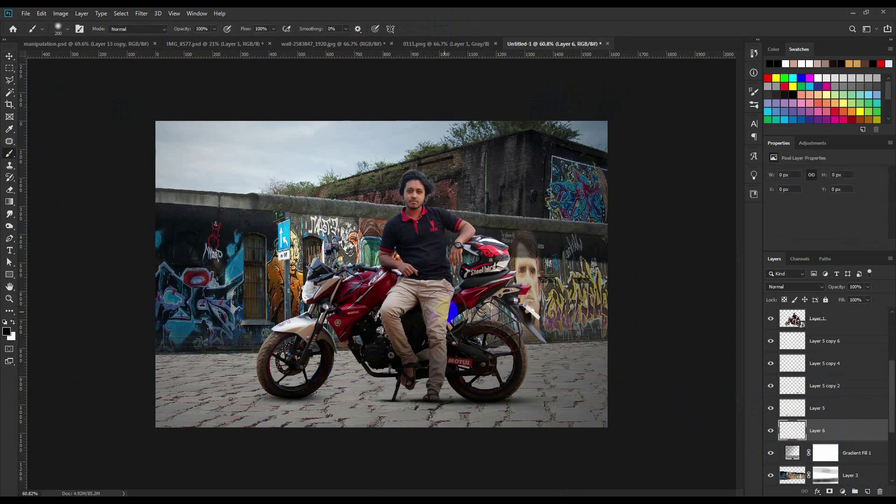
left_click(358, 361)
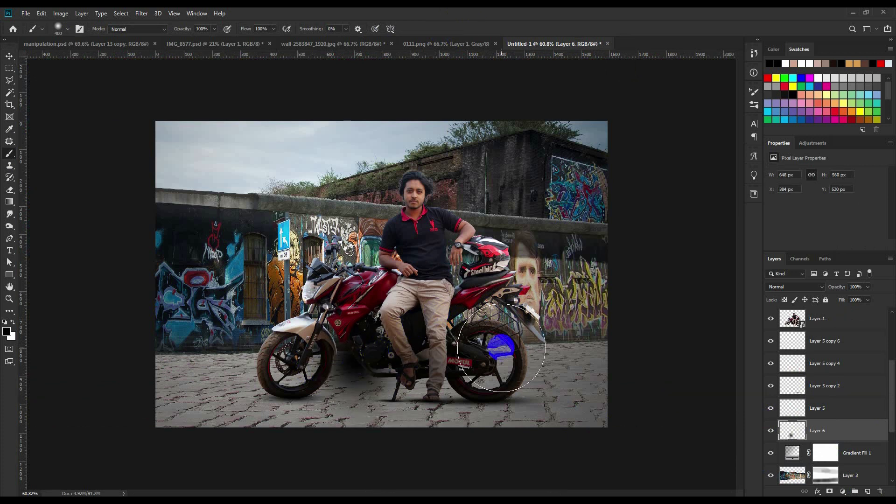
Squash the blob to about a third of its height and stretch it wide under the bike
key("ctrl+t")
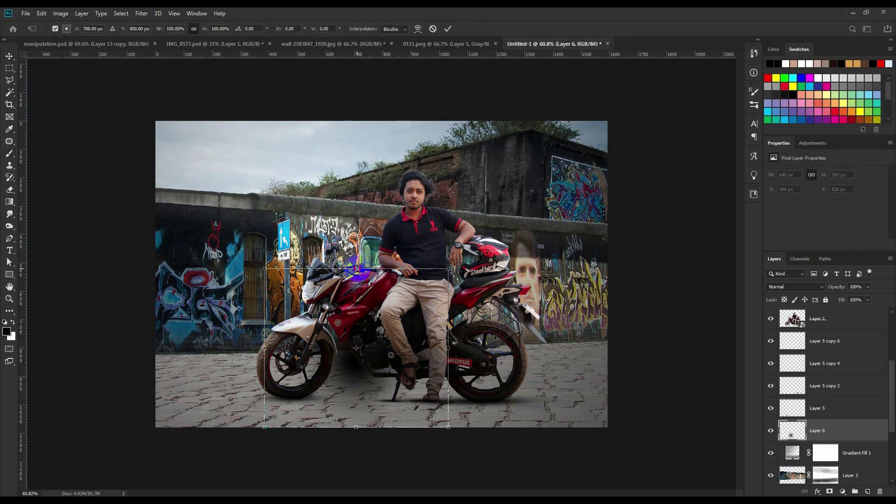
left_click_drag(356, 269, 356, 375)
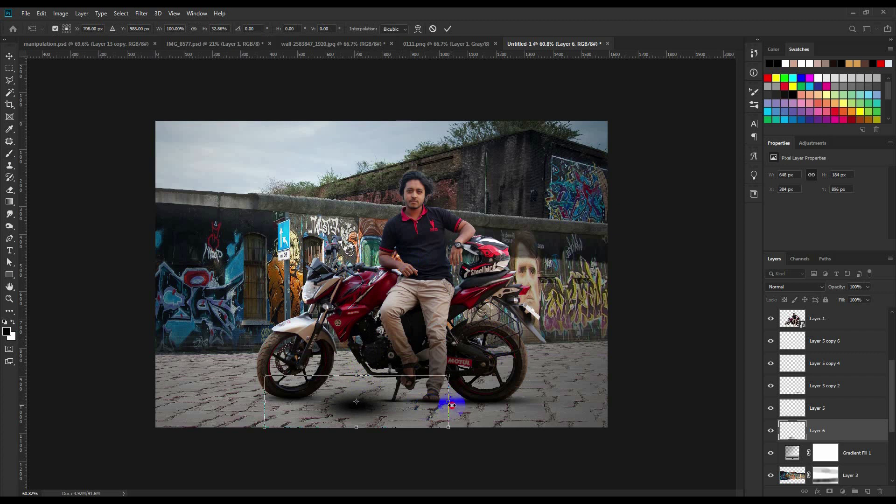
left_click_drag(451, 404, 588, 401)
left_click_drag(450, 400, 482, 397)
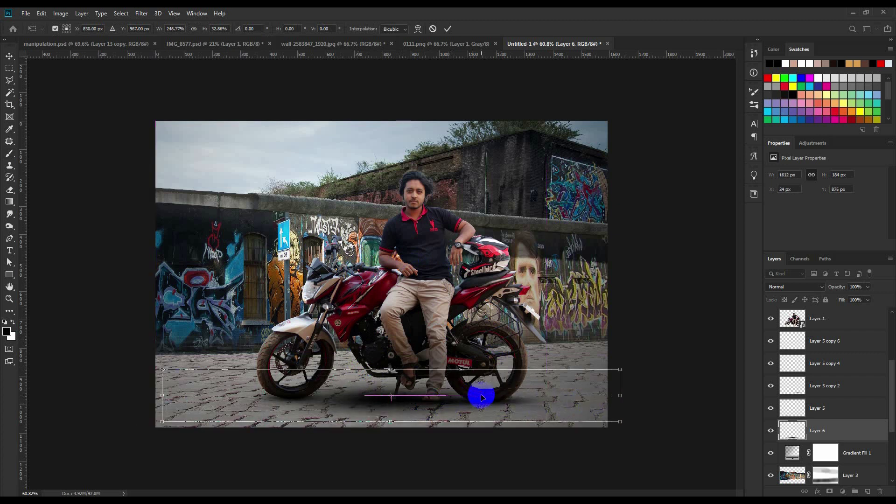
left_click_drag(619, 395, 672, 391)
left_click_drag(589, 396, 577, 392)
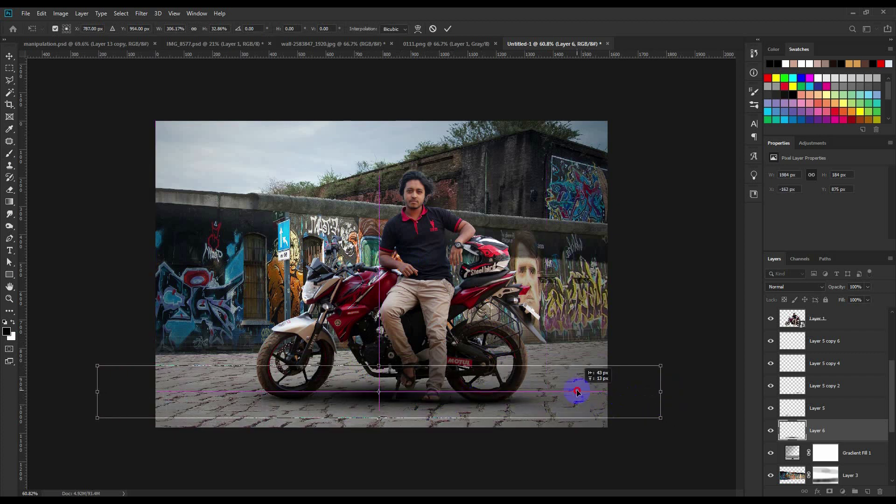
left_click(447, 28)
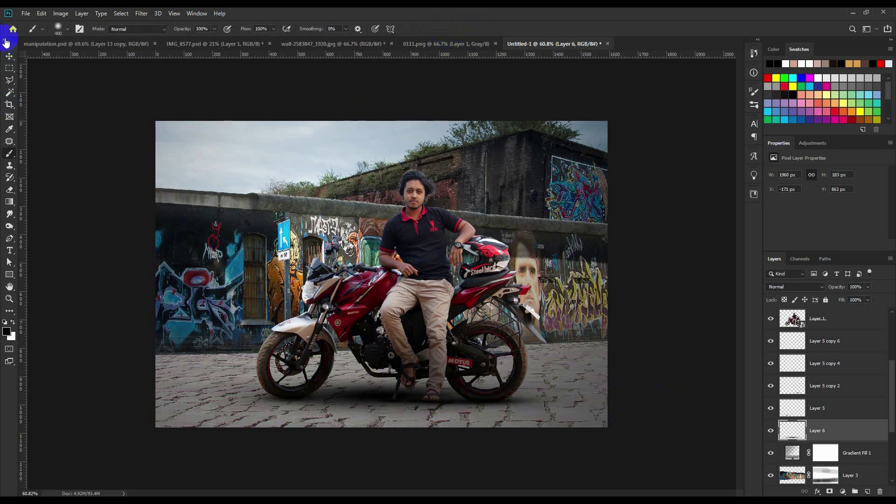
Nudge the Layer 6 ground shadow slightly lower and set it to 50% opacity
left_click(9, 56)
left_click_drag(432, 303, 432, 308)
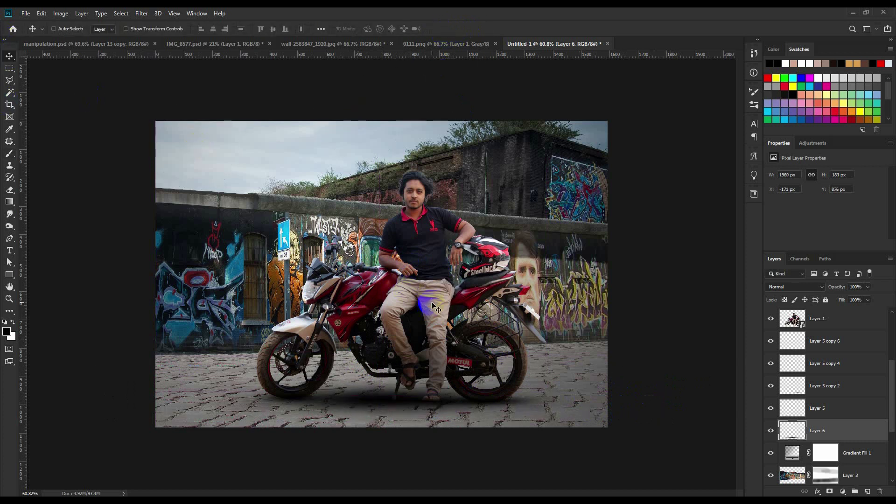
key("2")
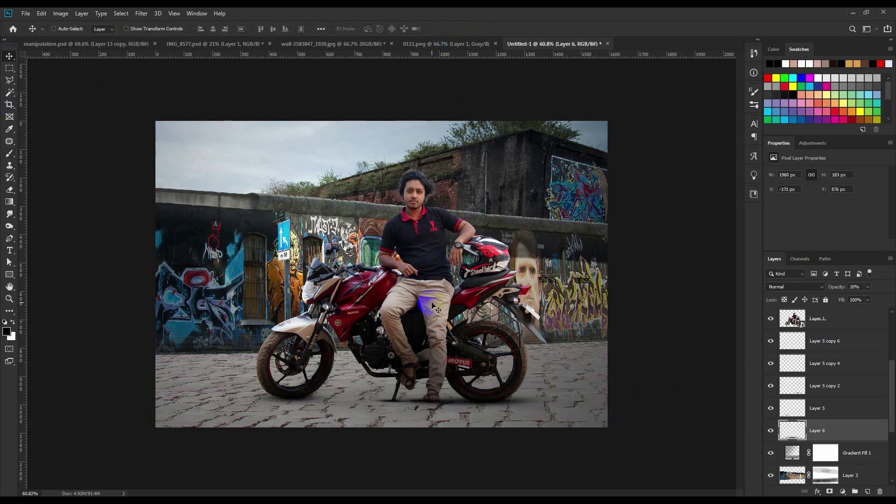
key("5")
Raise Layer 5 and Layer 5 copy 2 contact shadows to 90% opacity
scroll(340, 394, "up", 1)
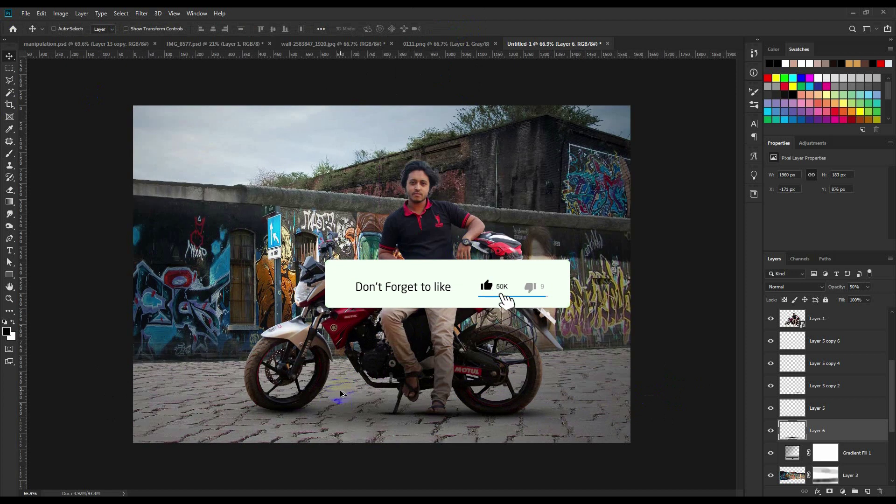
left_click(811, 408)
left_click(826, 393, "shift")
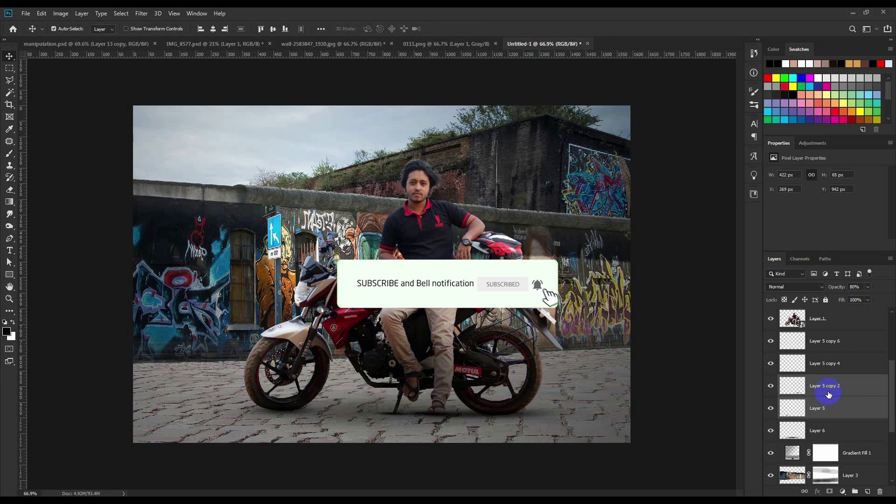
key("9")
scroll(406, 324, "up", 1)
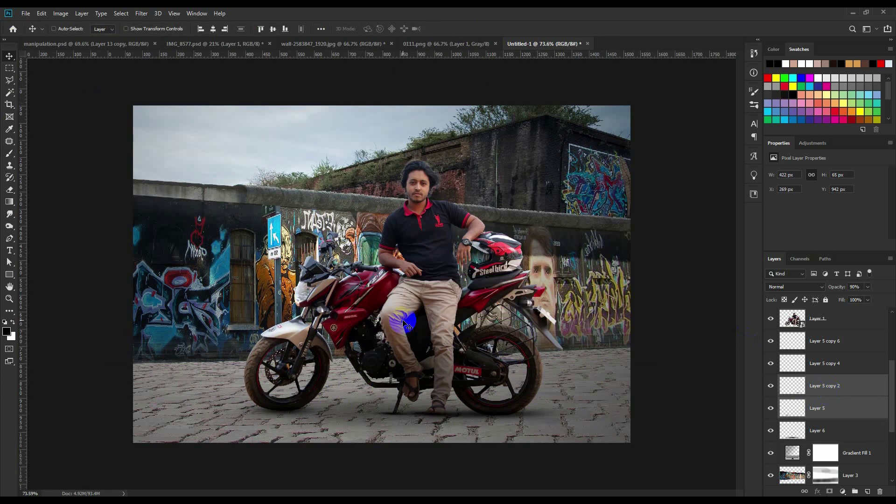
scroll(404, 323, "down", 1)
scroll(485, 320, "down", 1)
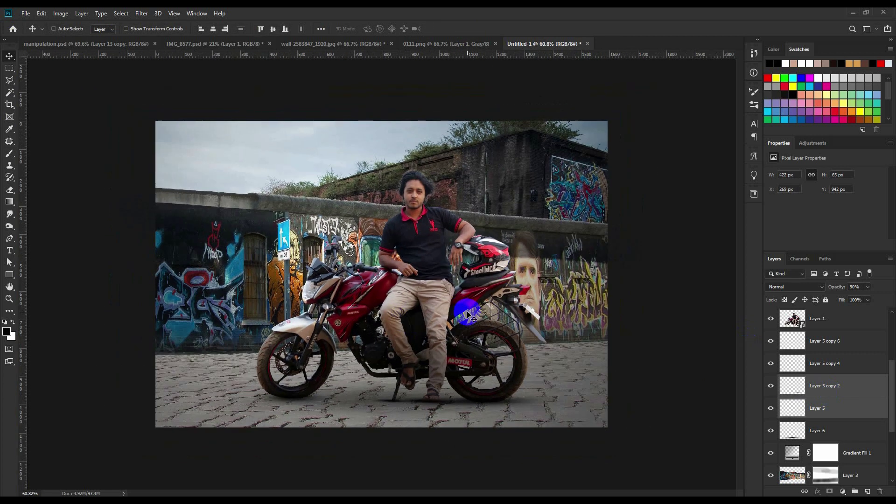
left_click(802, 391)
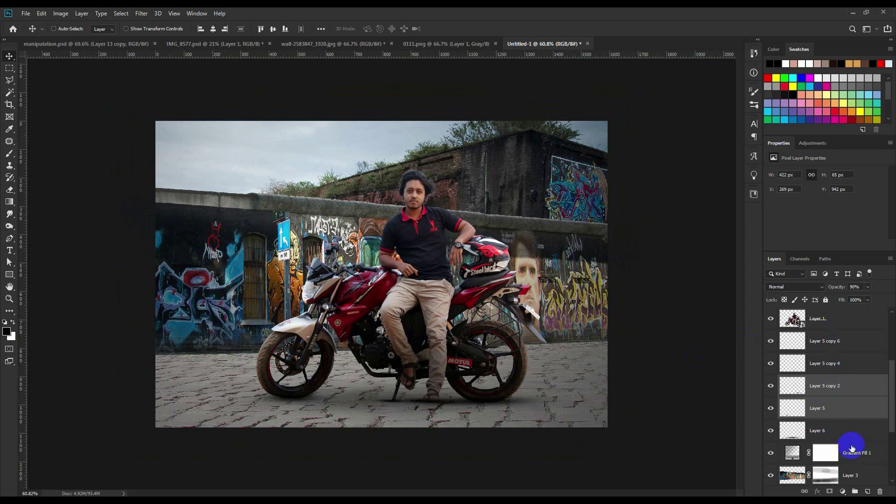
left_click(851, 449)
Add a layer above Gradient Fill 1 and sample the man's warm skin tone as paint colour
left_click(866, 491)
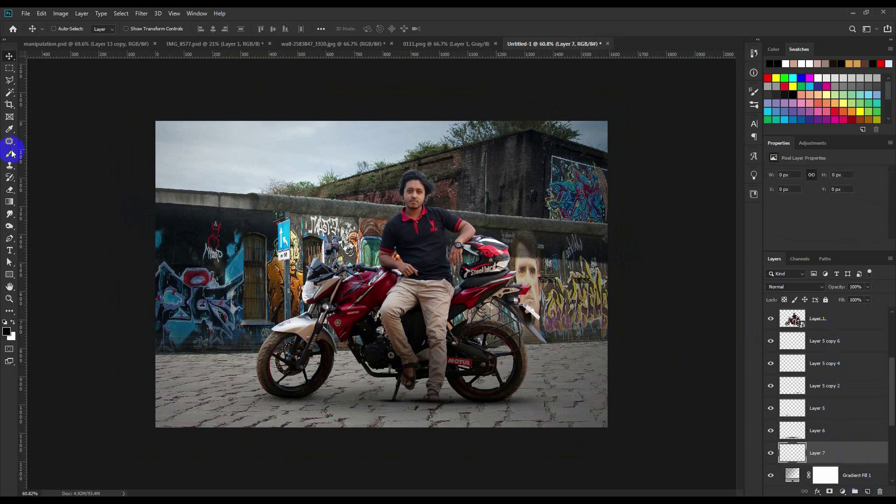
left_click(10, 129)
left_click(413, 222)
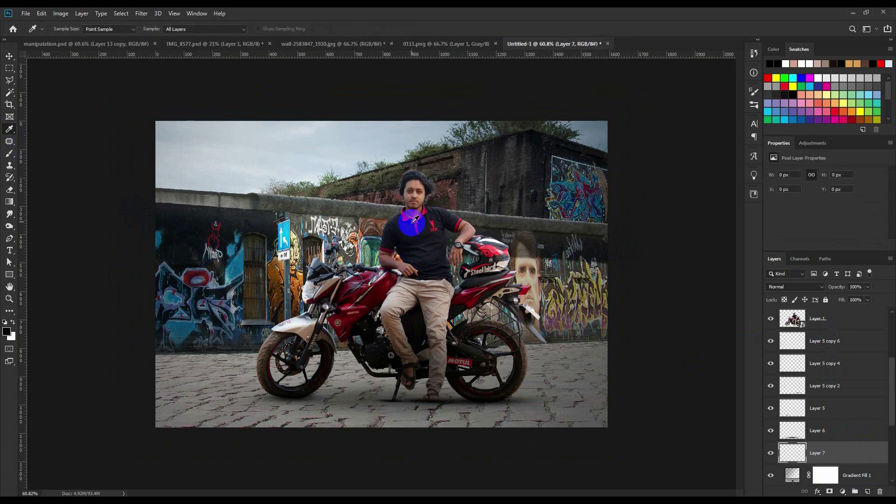
left_click(413, 182)
left_click(10, 153)
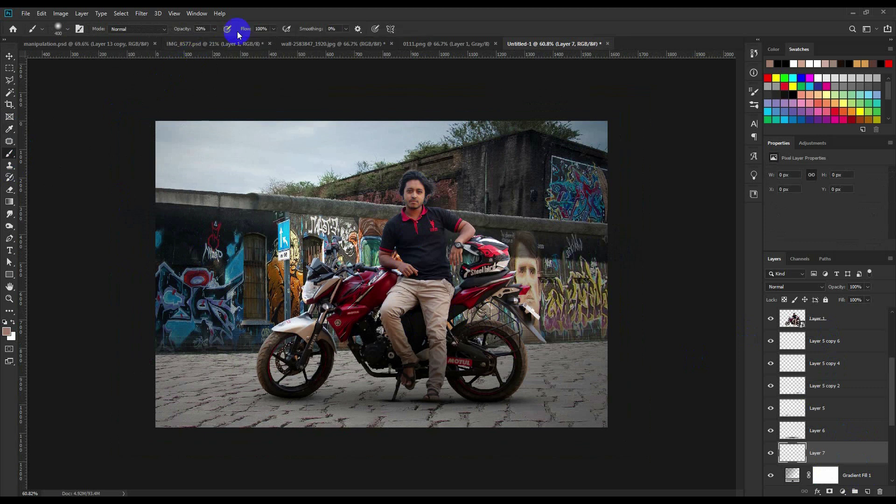
Brush a faint wash over the man, rear wheel, and left graffiti with a large soft brush
left_click(386, 286)
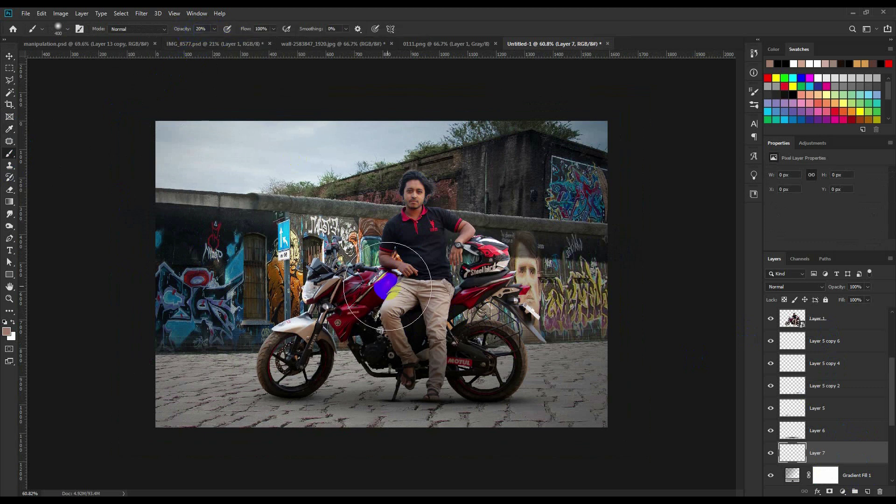
key("bracketright")
key("bracketright")
key("bracketright")
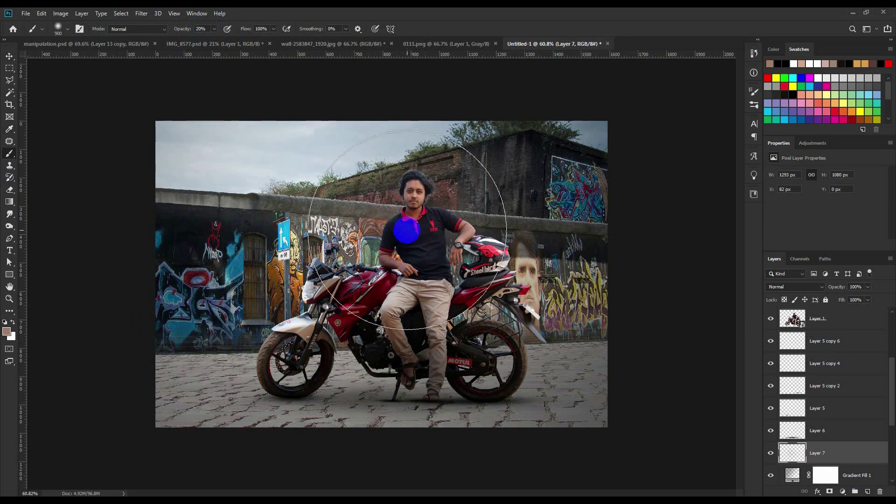
left_click_drag(407, 230, 549, 334)
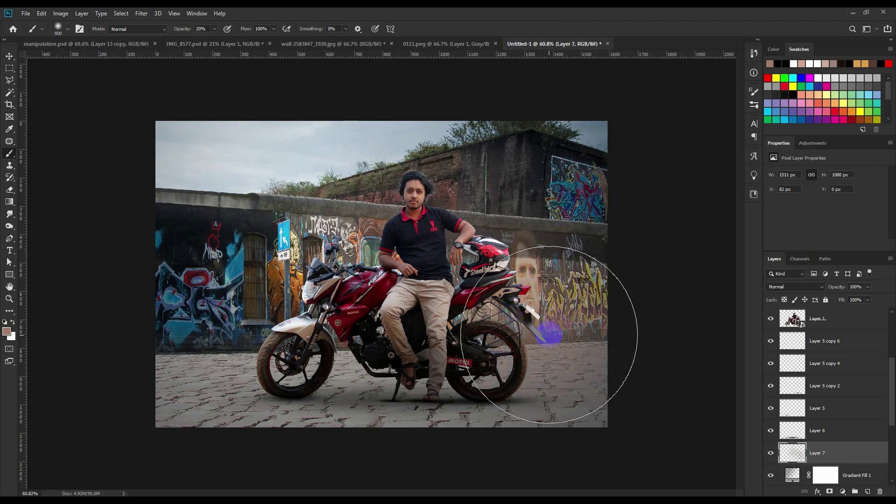
key("bracketleft")
key("bracketleft")
mouse_move(280, 360)
left_mouse_down()
mouse_move(254, 329)
mouse_move(233, 355)
left_mouse_up()
scroll(828, 381, "up", 3)
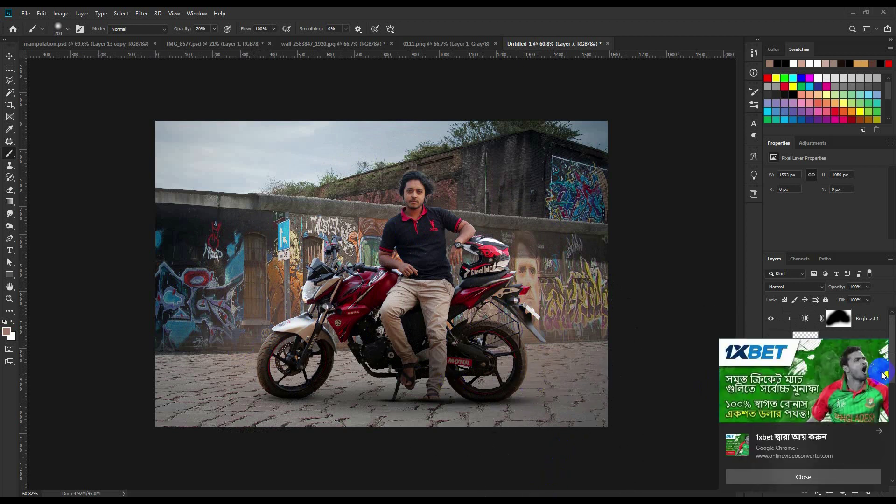
left_click(880, 428)
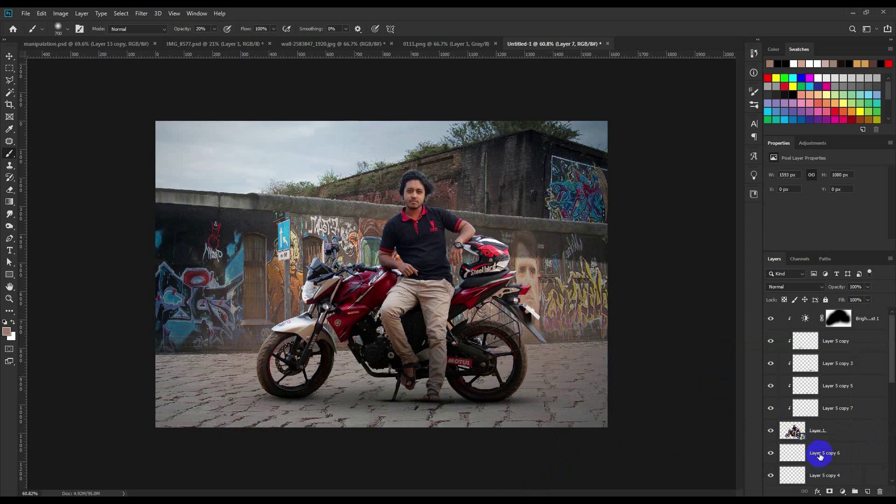
left_click(865, 327)
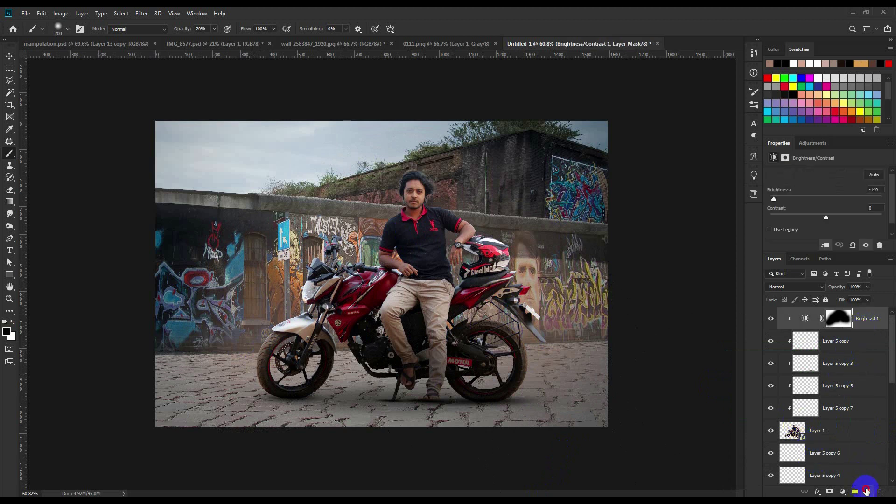
On new Layer 8, wash a soft reddish-brown haze over the image with a 1300 brush
left_click(866, 491)
left_click(353, 330, "alt")
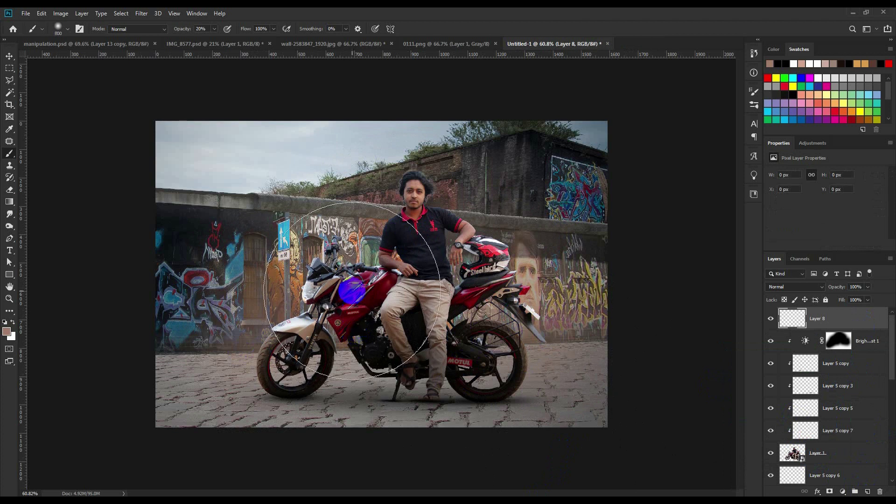
key("bracketright")
key("bracketright")
key("bracketright")
left_click(333, 270)
mouse_move(334, 268)
left_mouse_down()
mouse_move(290, 350)
mouse_move(291, 394)
mouse_move(524, 396)
mouse_move(580, 327)
mouse_move(206, 400)
mouse_move(152, 368)
left_mouse_up()
mouse_move(313, 130)
left_mouse_down()
mouse_move(304, 176)
mouse_move(604, 168)
left_mouse_up()
mouse_move(44, 77)
left_mouse_down()
mouse_move(106, 266)
mouse_move(49, 328)
left_mouse_up()
Toggle Layer 8 to compare the haze, then view manipulation.psd for reference
left_click(8, 57)
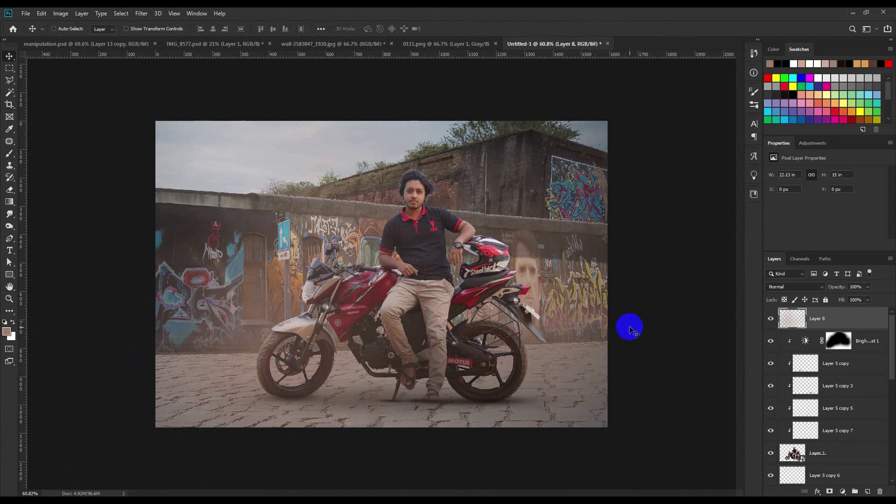
left_click(766, 322)
left_click(766, 321)
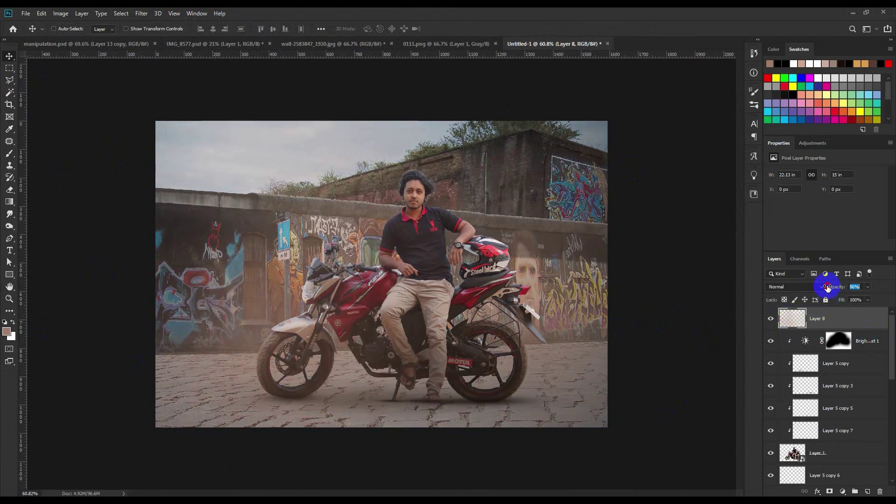
scroll(385, 273, "down", 1)
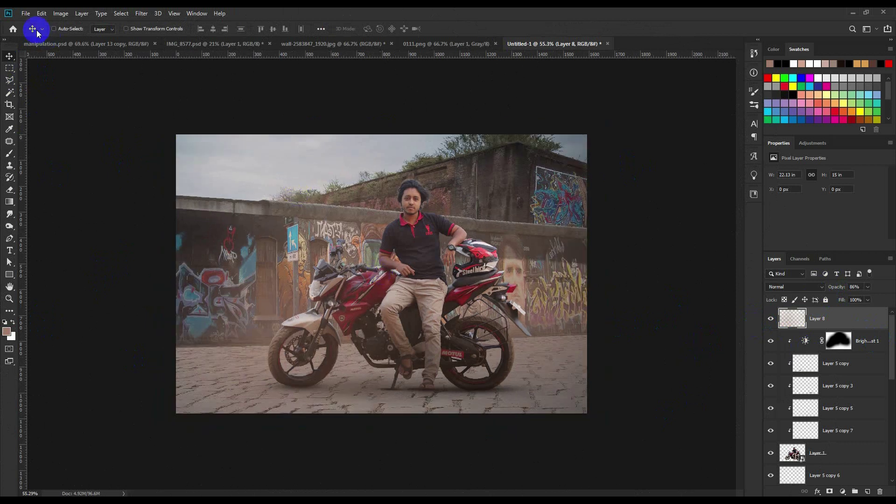
left_click(59, 43)
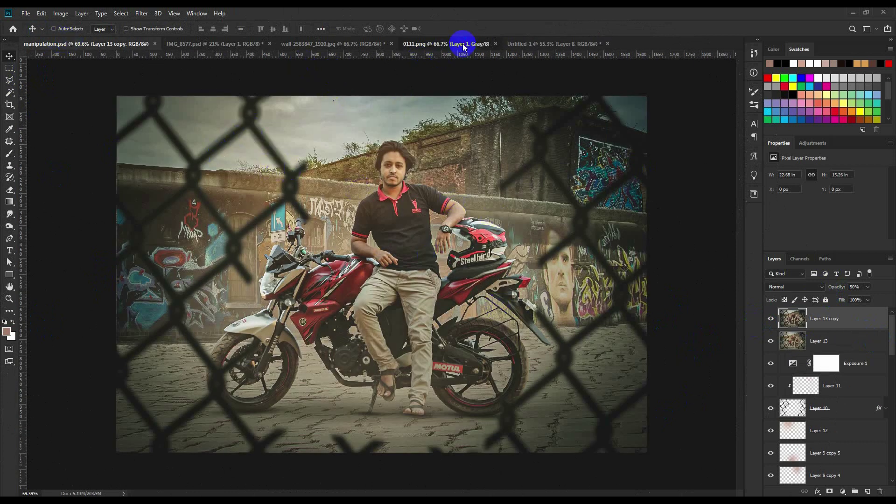
Drag the fence from 0111.png into Untitled-1 and scale it about 181% over the photo
left_click(430, 43)
mouse_move(428, 172)
left_mouse_down()
mouse_move(428, 189)
mouse_move(523, 47)
mouse_move(415, 253)
left_mouse_up()
key("ctrl+t")
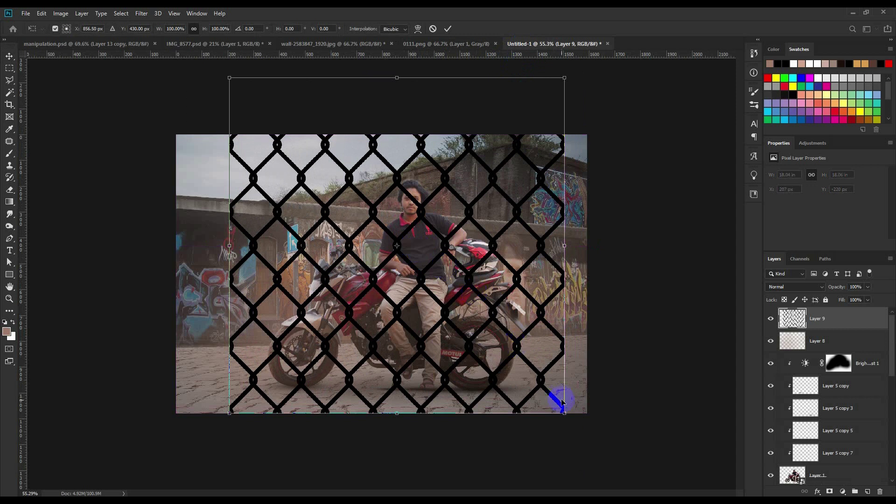
left_click_drag(564, 410, 695, 490)
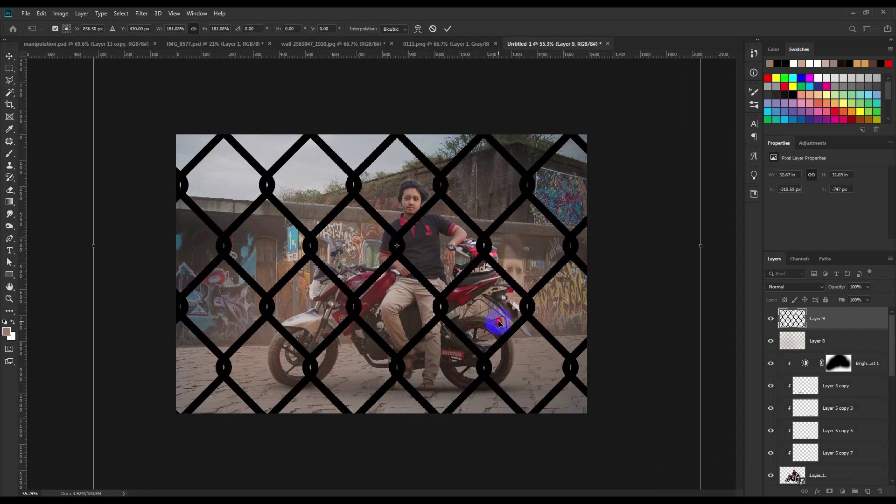
mouse_move(489, 314)
left_mouse_down()
mouse_move(512, 349)
mouse_move(513, 314)
left_mouse_up()
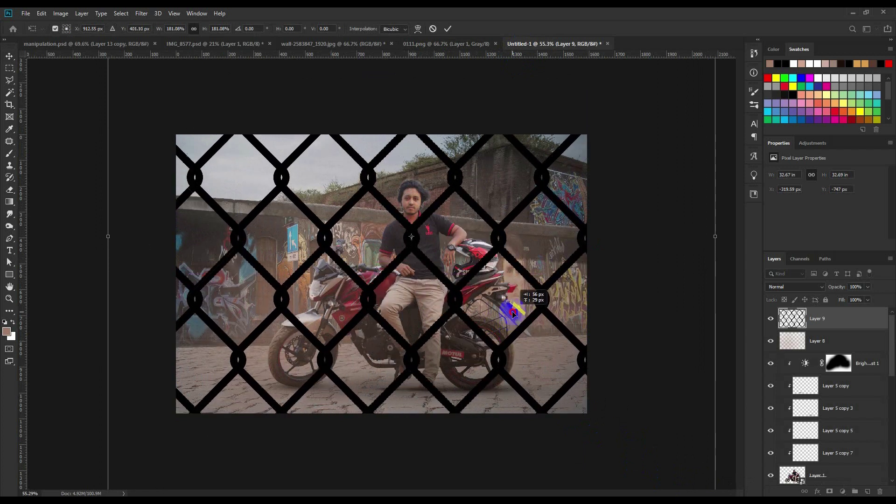
left_click(447, 28)
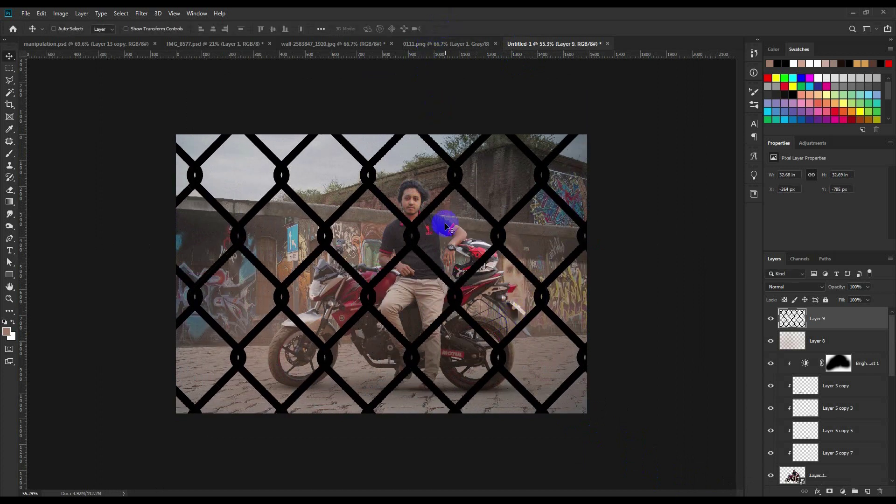
mouse_move(452, 228)
left_mouse_down()
mouse_move(452, 242)
mouse_move(459, 236)
left_mouse_up()
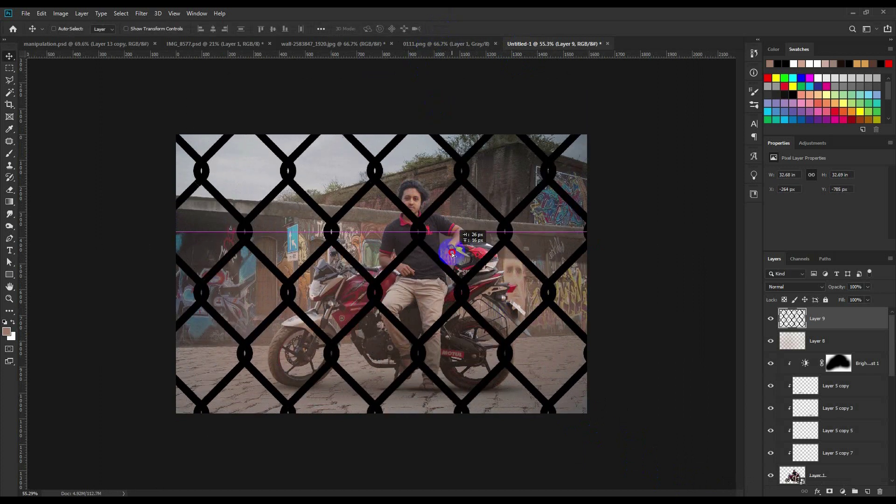
Lasso around the rider and motorcycle and delete the fence inside the outline
left_click(9, 89)
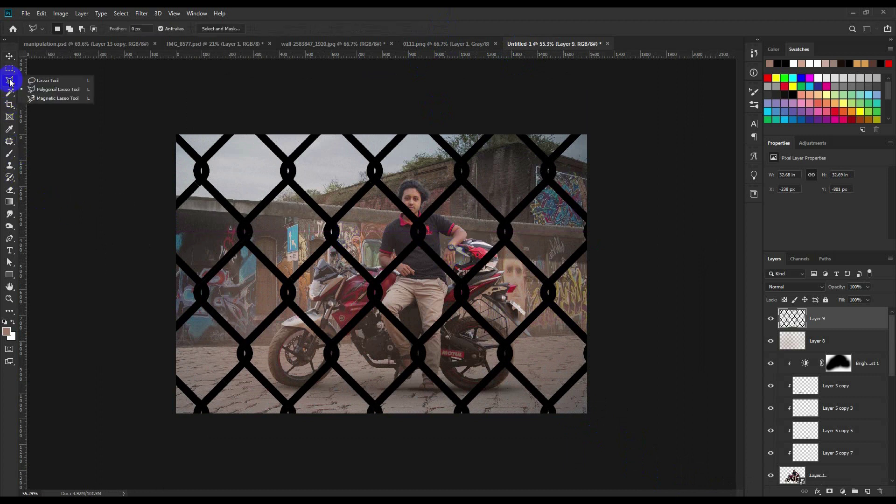
left_click(32, 79)
left_click_drag(360, 134, 342, 157)
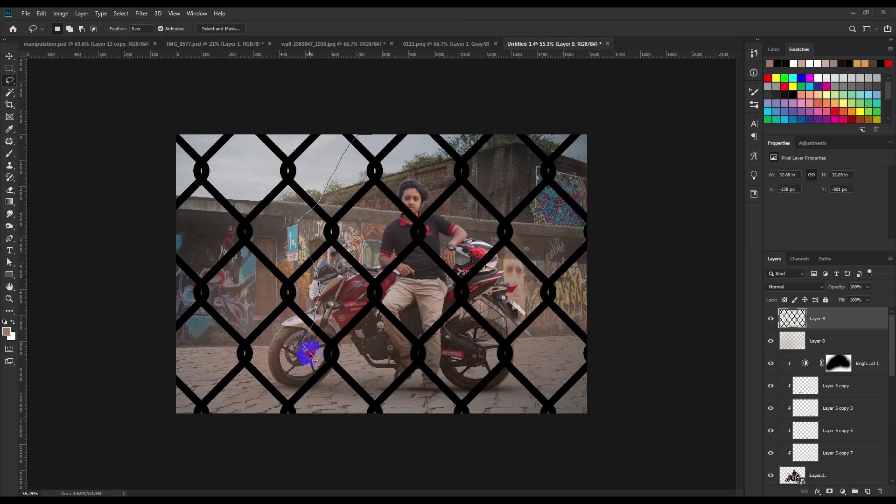
mouse_move(347, 423)
left_mouse_down()
mouse_move(475, 375)
mouse_move(452, 348)
mouse_move(469, 274)
left_mouse_up()
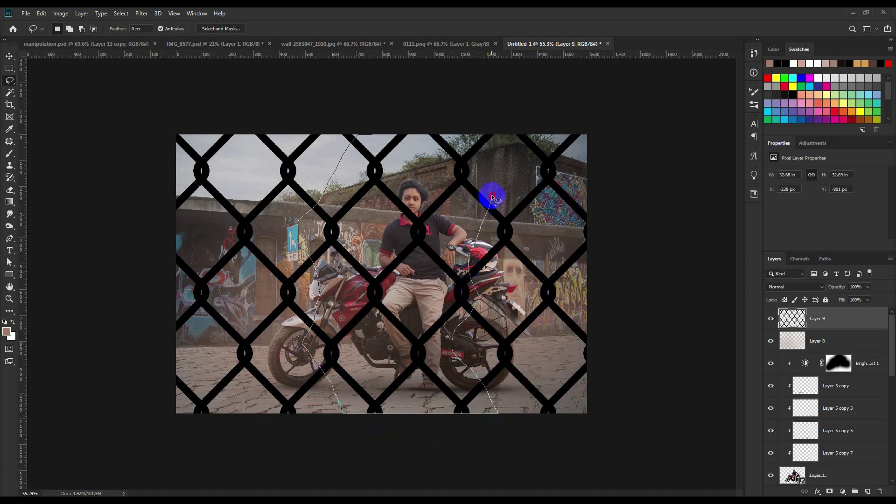
left_click_drag(492, 198, 374, 97)
key("Delete")
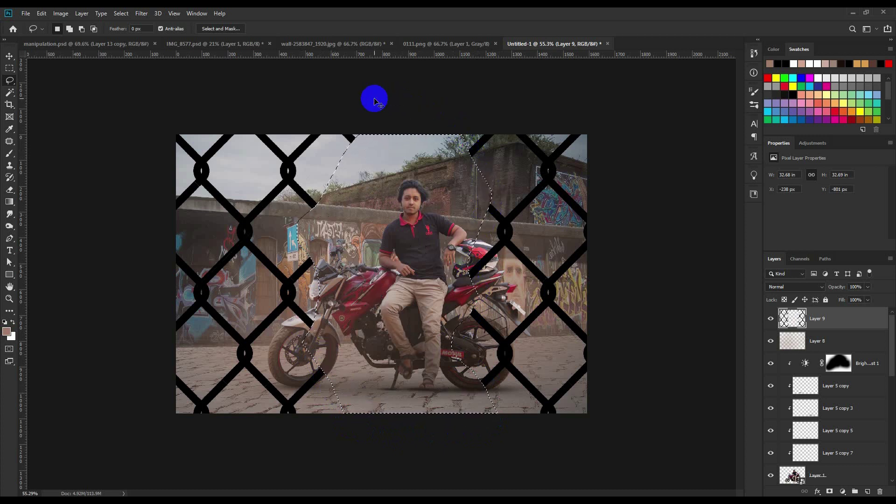
Realign the remaining fence layer and browse the Filter menu without applying anything
left_click(10, 56)
left_click_drag(394, 190, 396, 180)
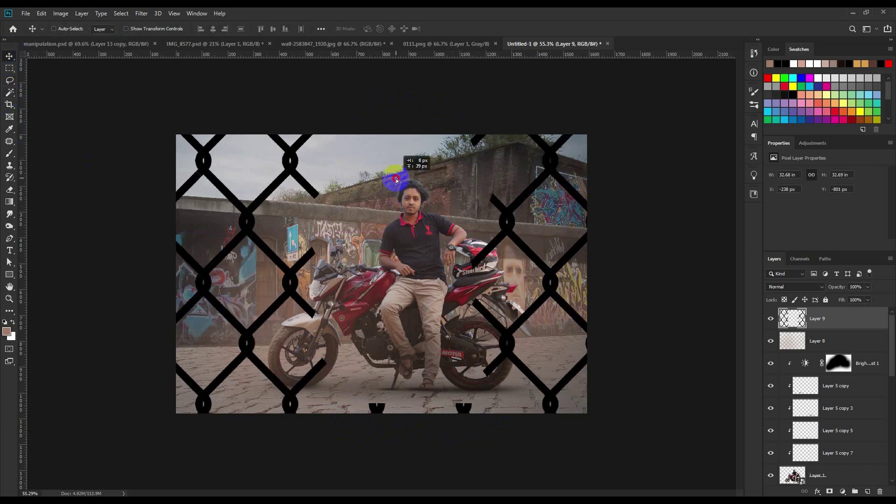
left_click_drag(396, 183, 396, 190)
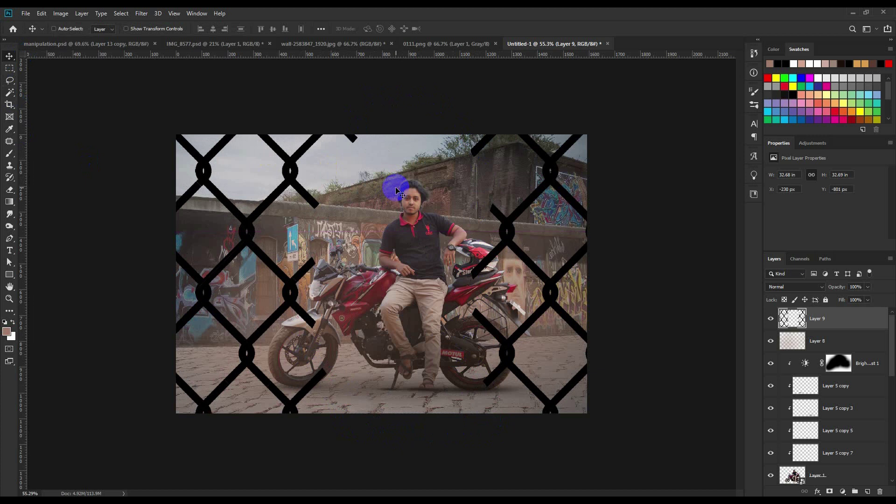
left_click(146, 16)
mouse_move(146, 119)
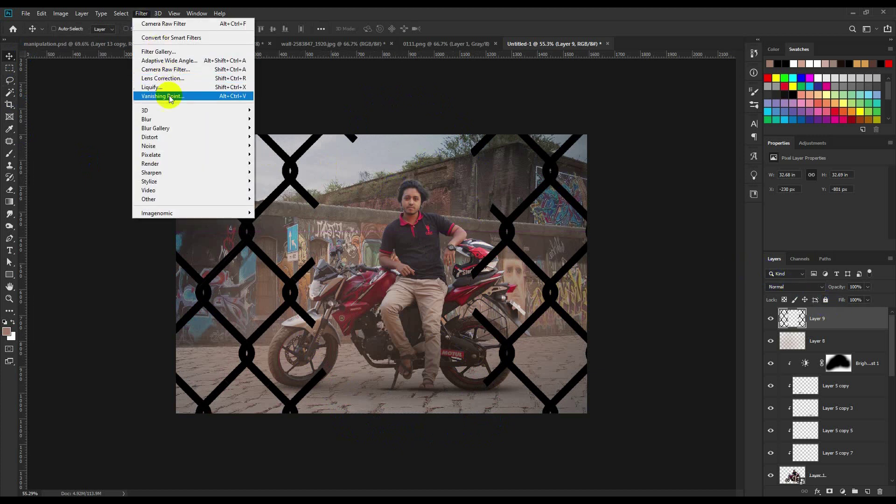
left_click(573, 233)
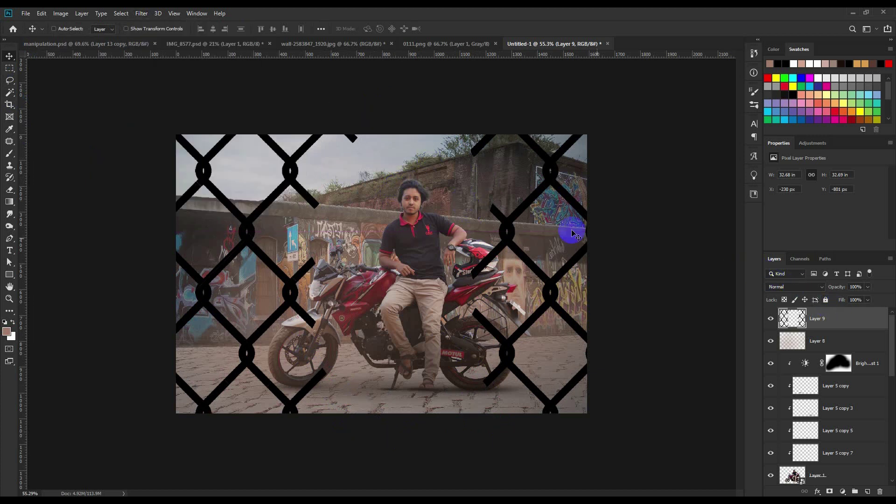
Add a Bevel & Emboss layer style to the fence layer
double_click(844, 317)
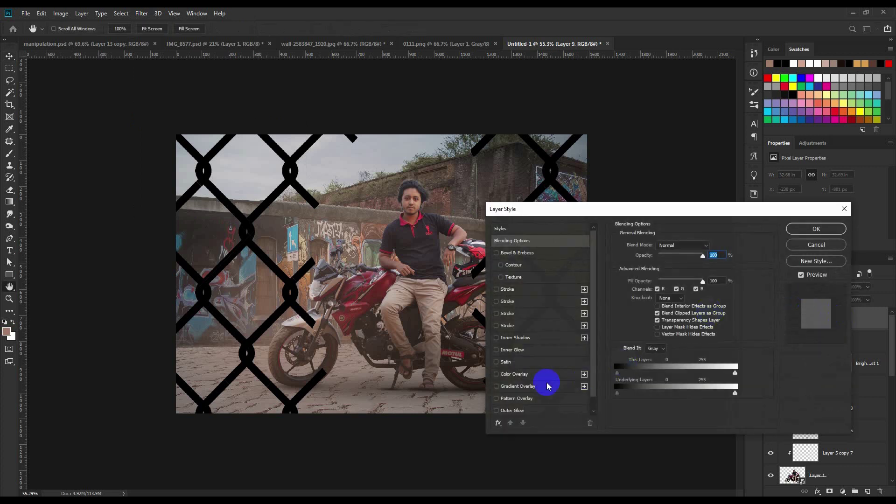
left_click(503, 256)
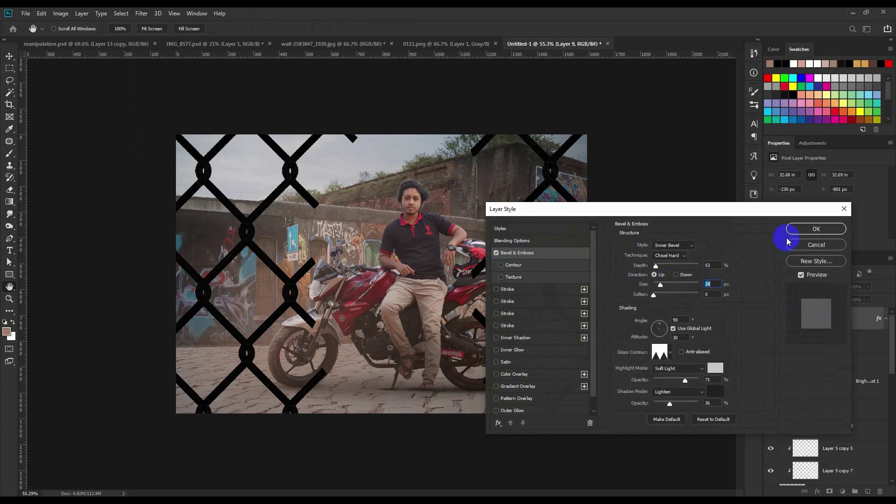
left_click(802, 230)
Convert the fence to a smart object and apply a Gaussian Blur
right_click(820, 308)
left_click(752, 231)
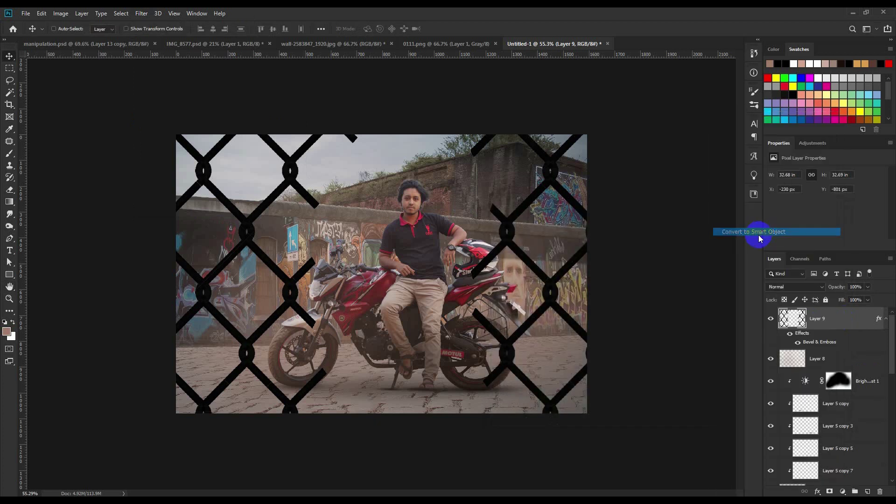
left_click(150, 13)
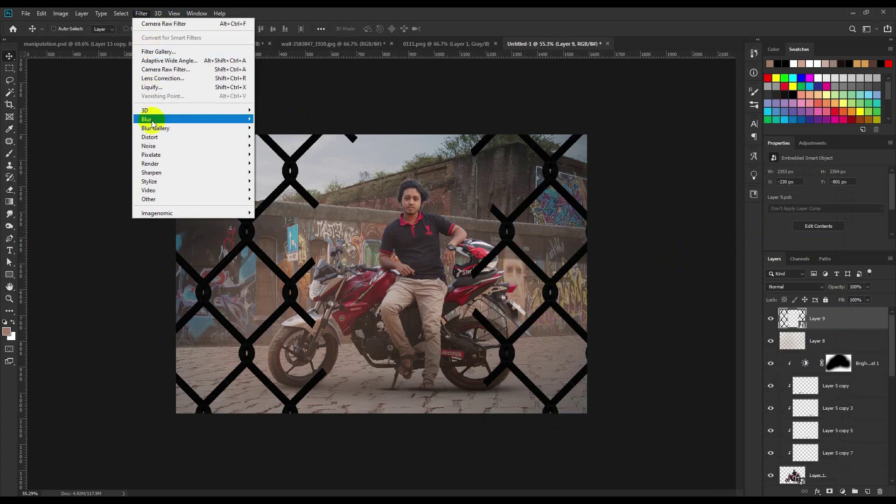
left_click(275, 155)
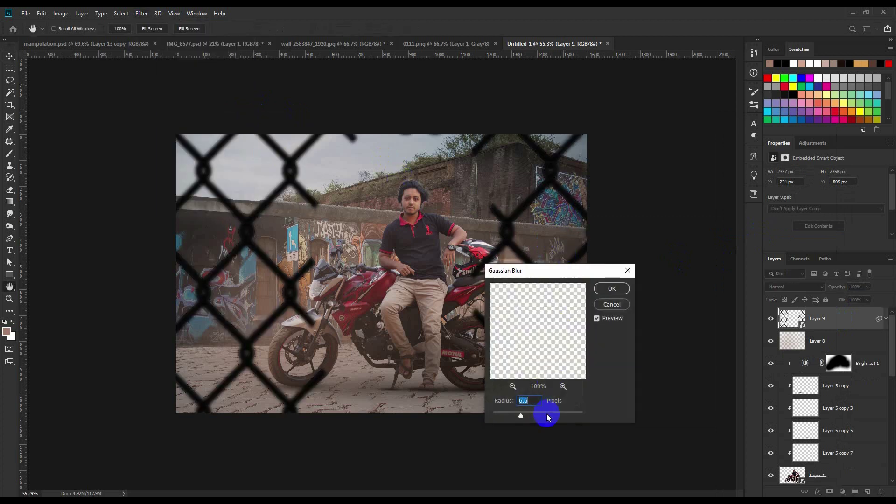
left_click(614, 296)
scroll(481, 301, "up", 1)
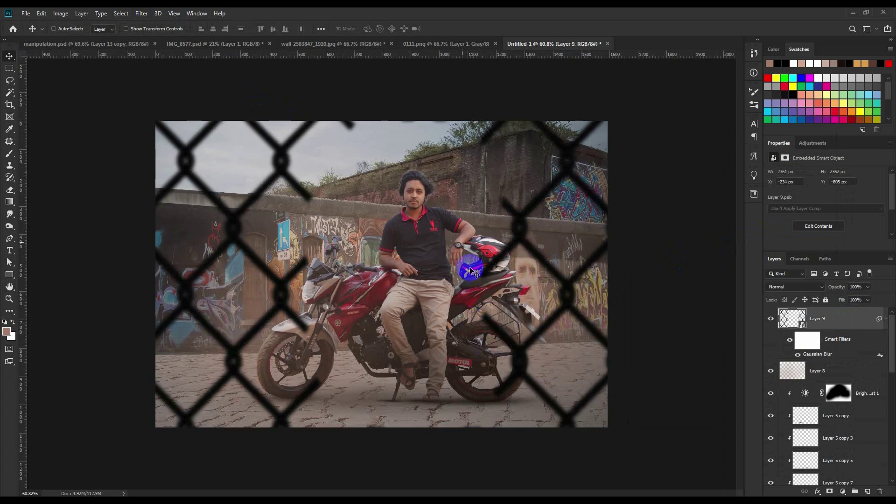
Add Layer 10 above Layer 8 and brush a warm glow into the sky
left_click(134, 45)
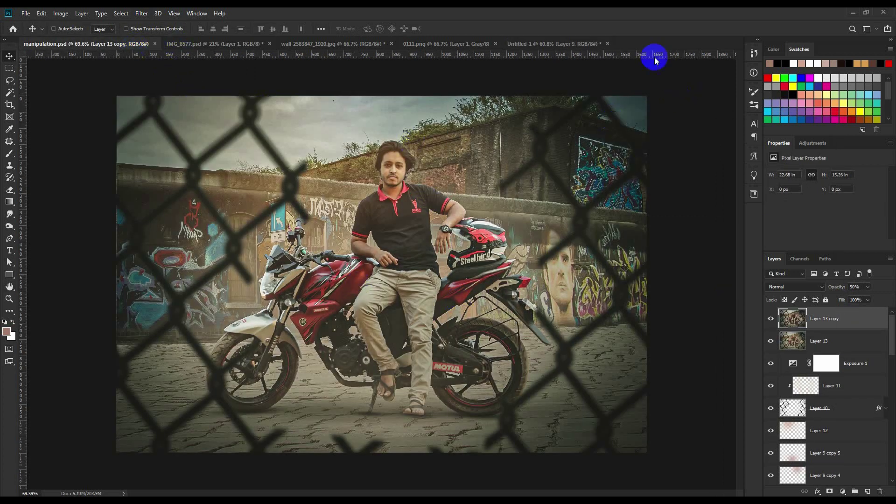
left_click(581, 43)
scroll(457, 201, "up", 1)
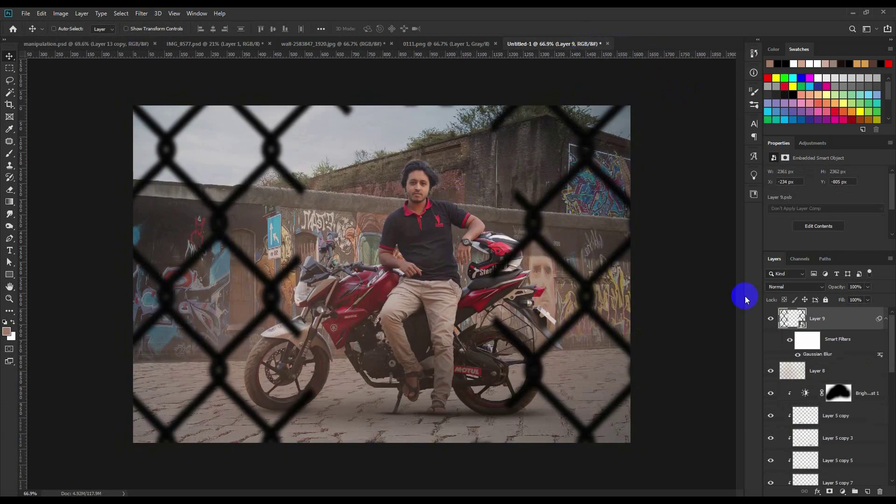
left_click(886, 322)
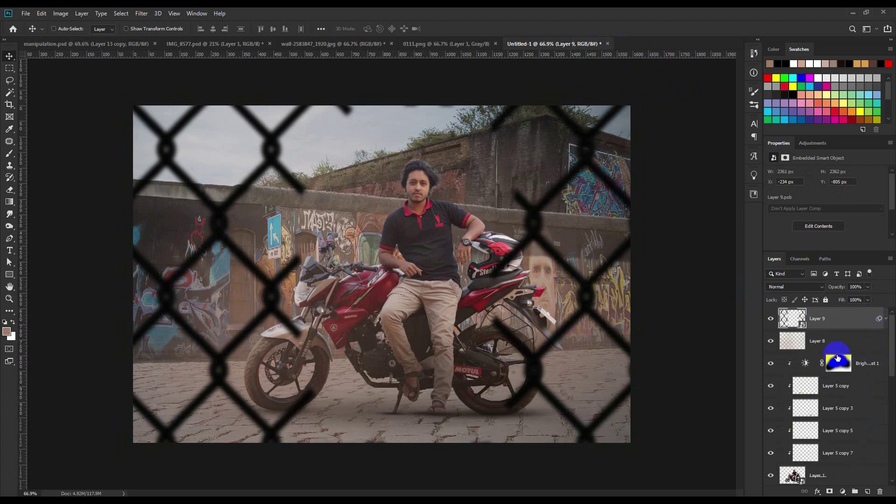
left_click(835, 345)
left_click(866, 491)
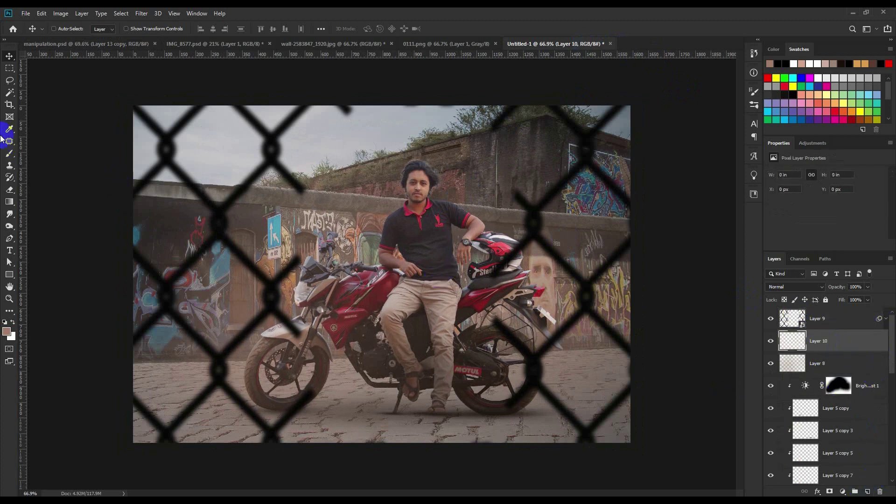
left_click(10, 153)
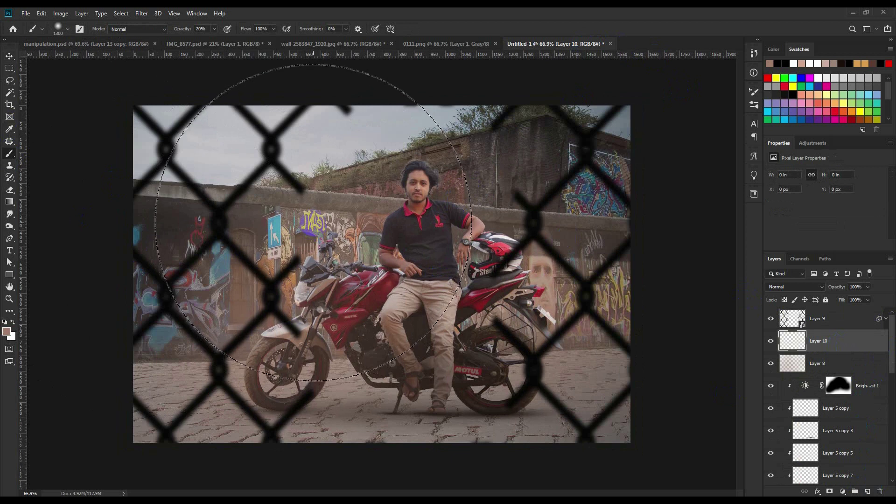
key("bracketleft")
key("bracketleft")
key("bracketleft")
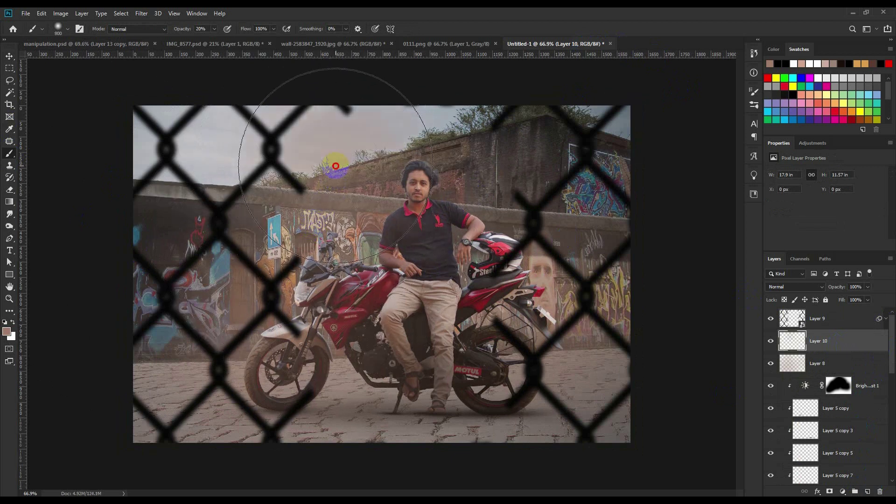
left_click(335, 164)
key("bracketleft")
key("bracketleft")
key("bracketleft")
key("bracketleft")
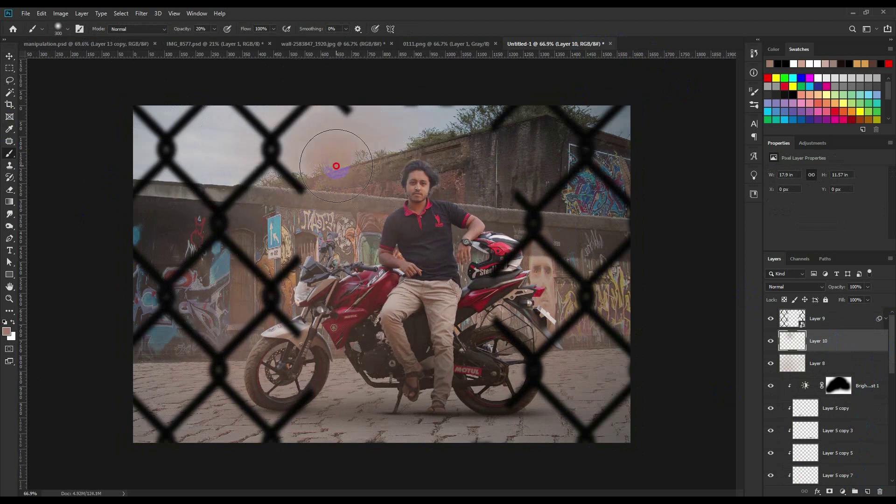
Set Layer 10 to Color Dodge, enlarge it, and lower its opacity to 65%
left_click(795, 287)
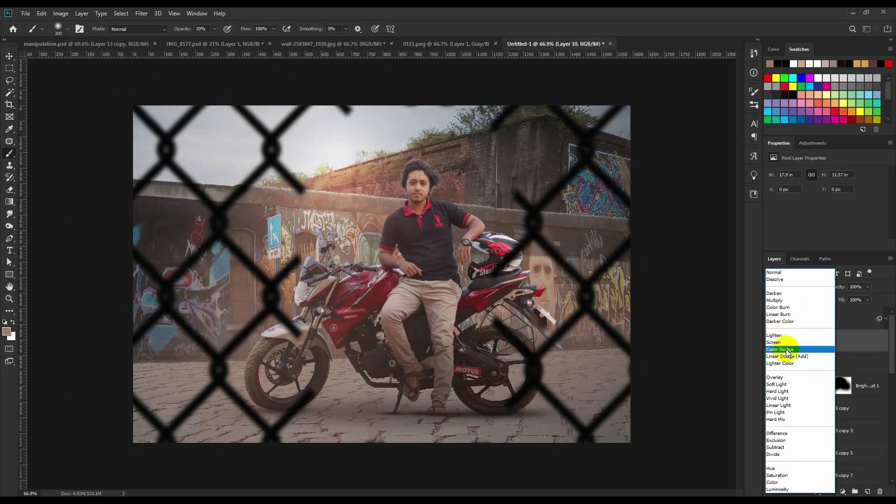
left_click(10, 56)
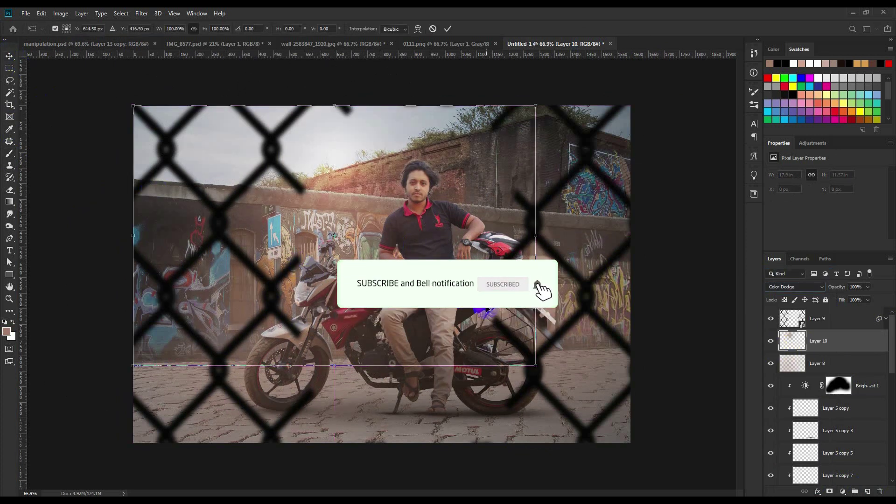
key("ctrl+t")
left_click_drag(520, 352, 587, 427)
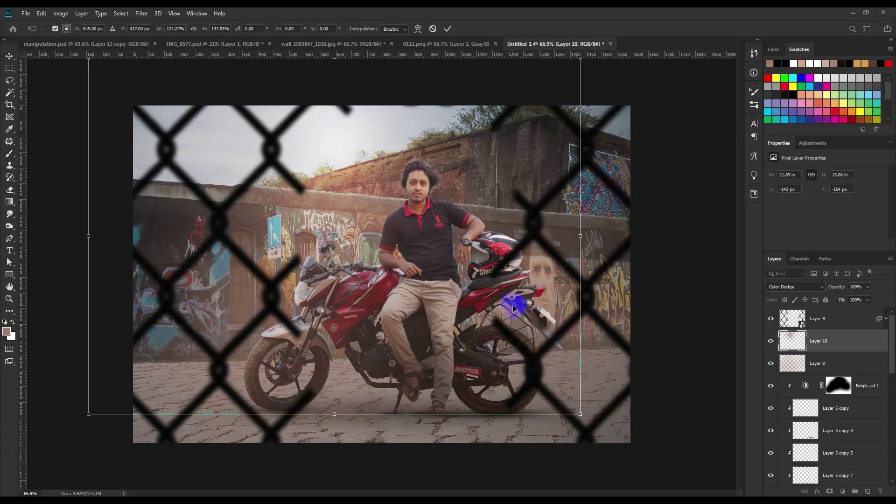
key("Return")
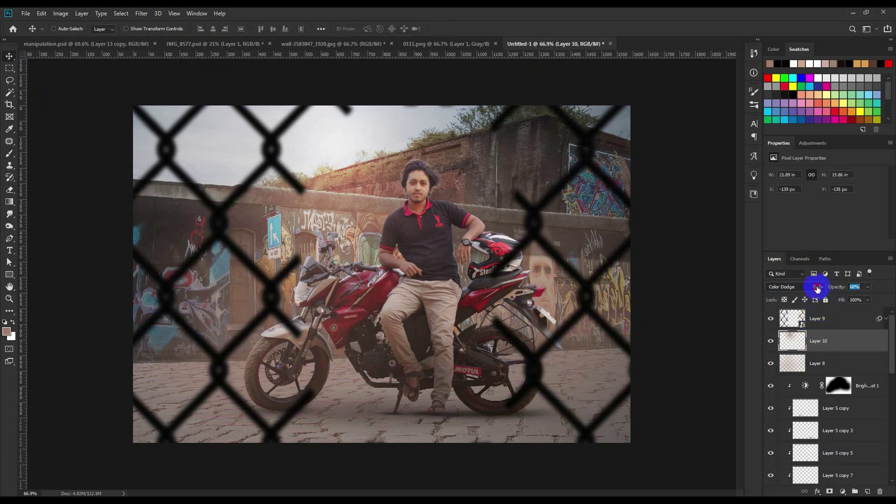
left_click_drag(817, 289, 816, 289)
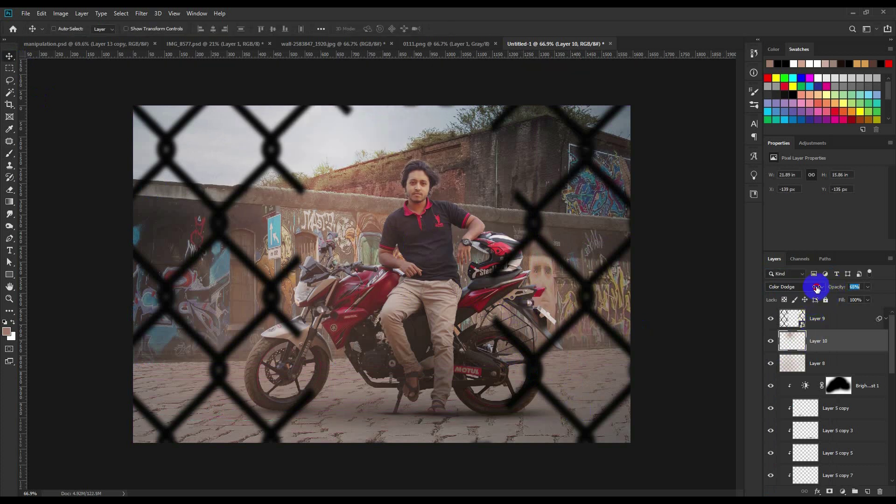
left_click(840, 318)
Add an Exposure adjustment above Layer 9 with a slightly raised offset
left_click(842, 492)
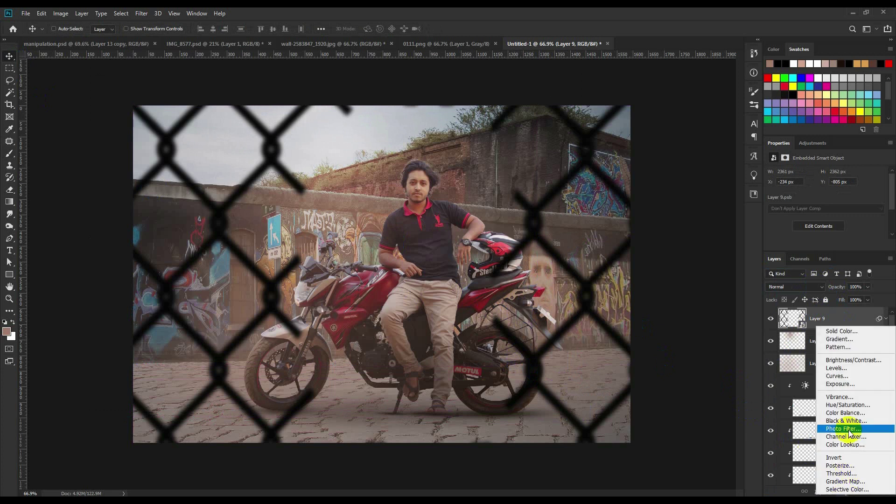
left_click(846, 386)
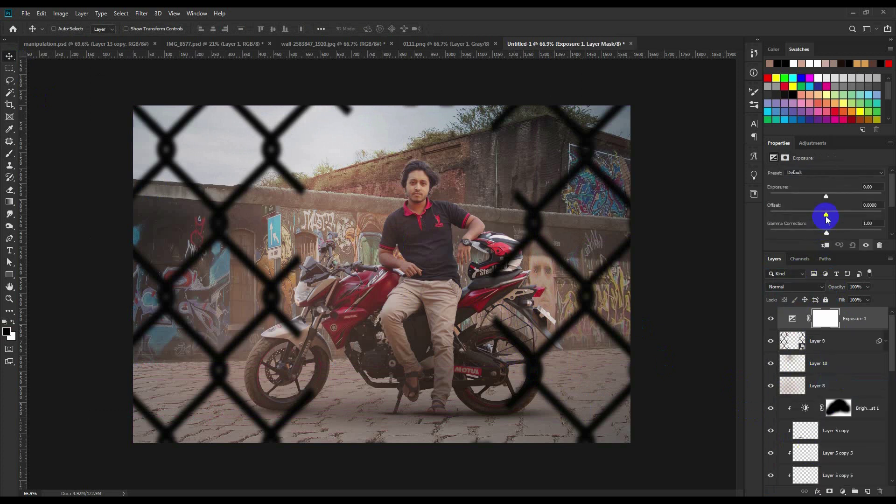
left_click_drag(827, 216, 827, 217)
left_click(856, 329)
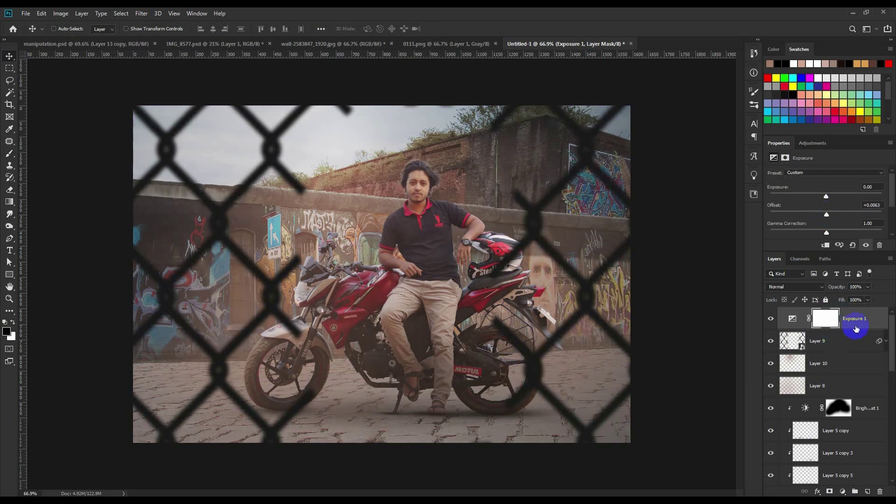
Fill new Layer 11 with a merged copy of the image using Apply Image
left_click(866, 491)
left_click(52, 11)
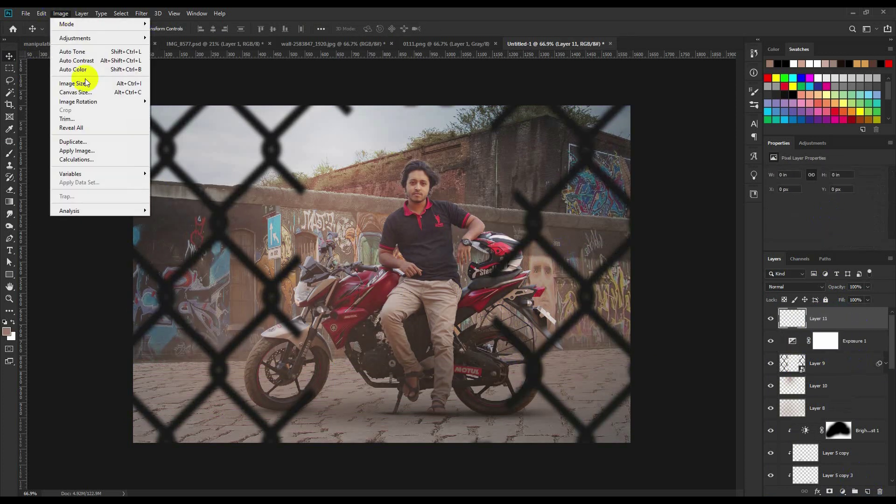
left_click(98, 144)
left_click(523, 146)
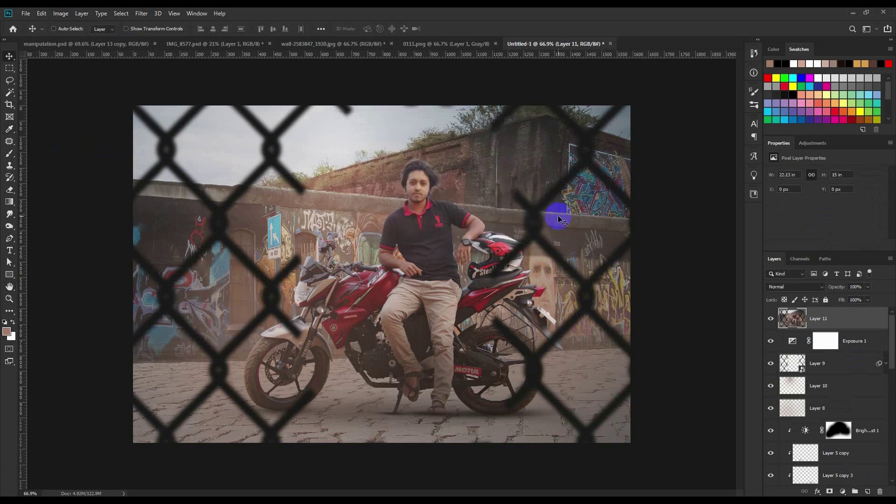
left_click(141, 14)
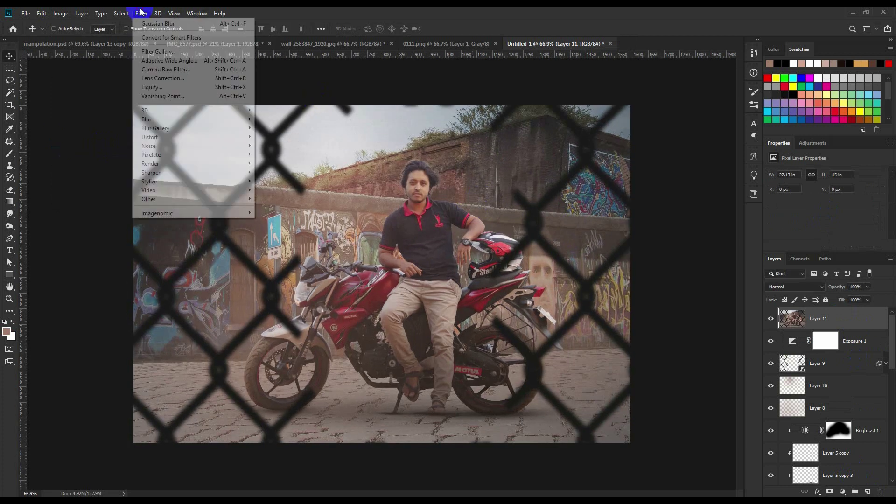
left_click(143, 14)
In Camera Raw, set Clarity to +20, raise Texture slightly, Highlights -100 and Shadows +35
left_click(145, 14)
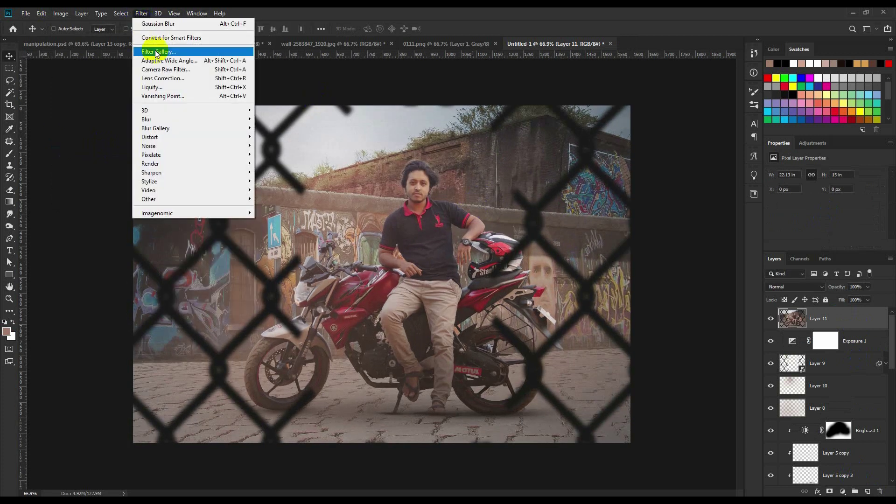
left_click(163, 69)
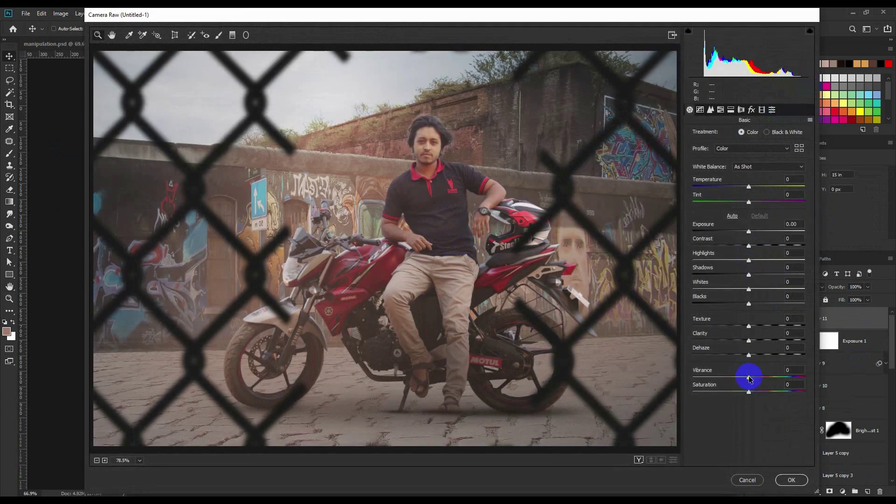
mouse_move(749, 343)
left_mouse_down()
mouse_move(762, 342)
mouse_move(763, 356)
left_mouse_up()
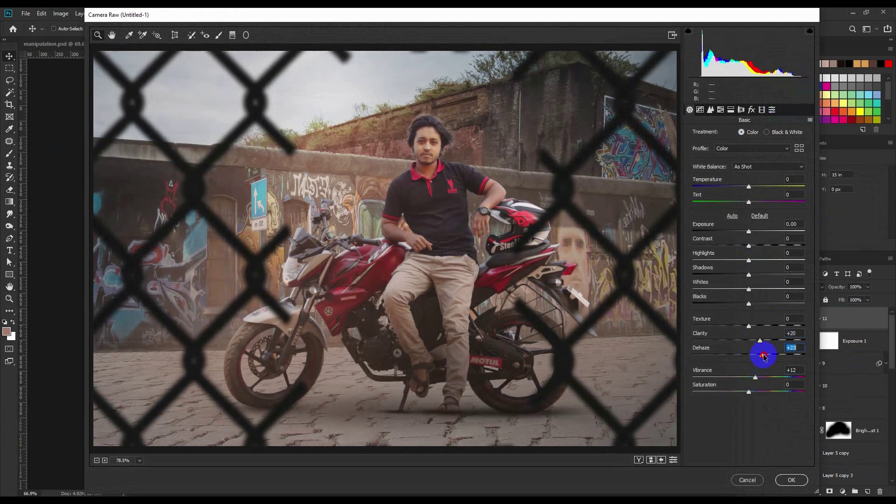
left_click_drag(748, 326, 758, 329)
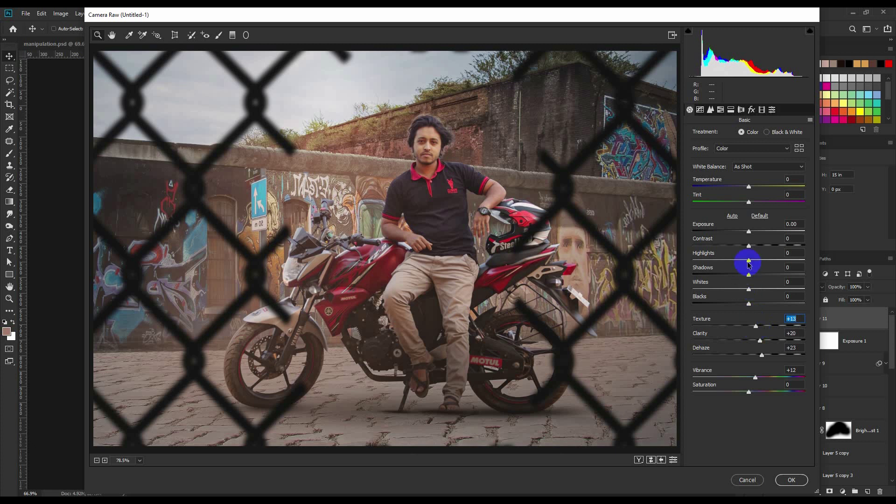
left_click_drag(749, 260, 639, 260)
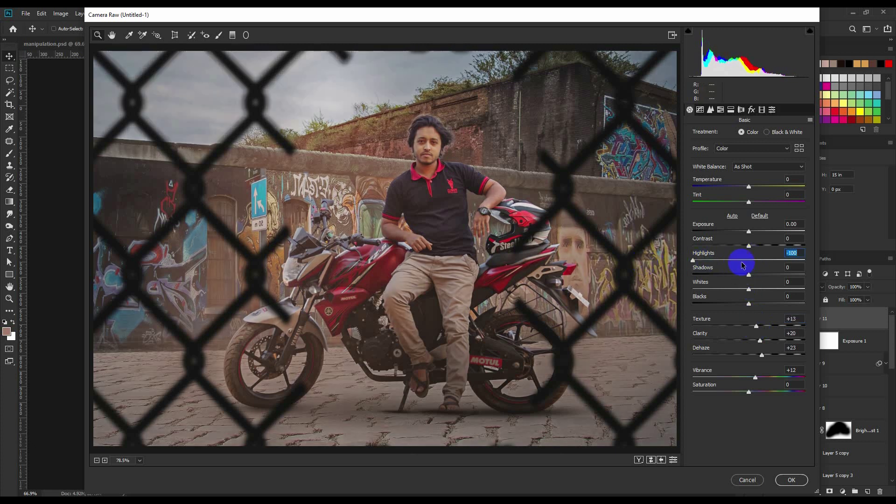
left_click_drag(749, 275, 768, 275)
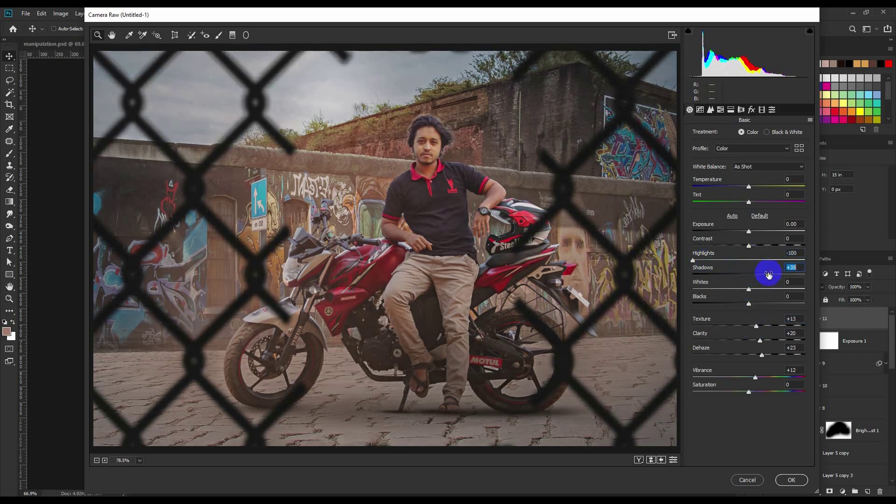
Shift the tint toward green, brighten the whites slightly, and add a -42 post-crop vignette
left_click_drag(748, 200, 732, 204)
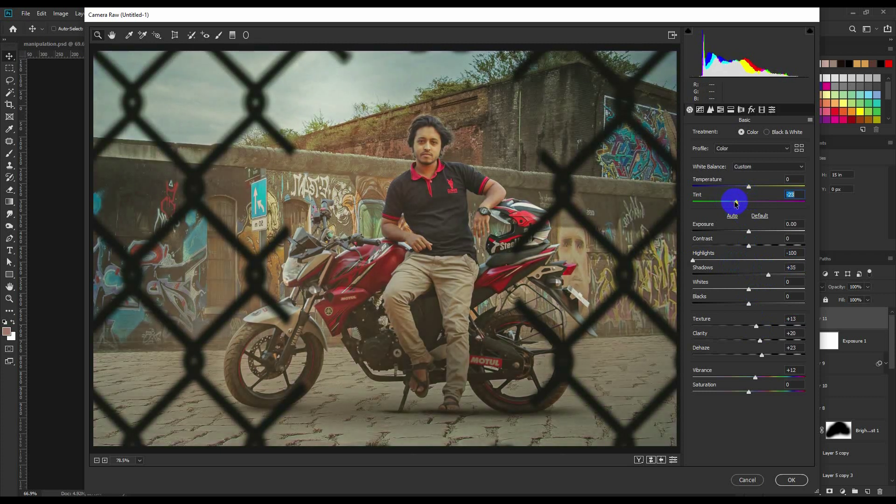
mouse_move(750, 290)
left_mouse_down()
mouse_move(762, 289)
mouse_move(762, 303)
mouse_move(746, 303)
mouse_move(754, 303)
left_mouse_up()
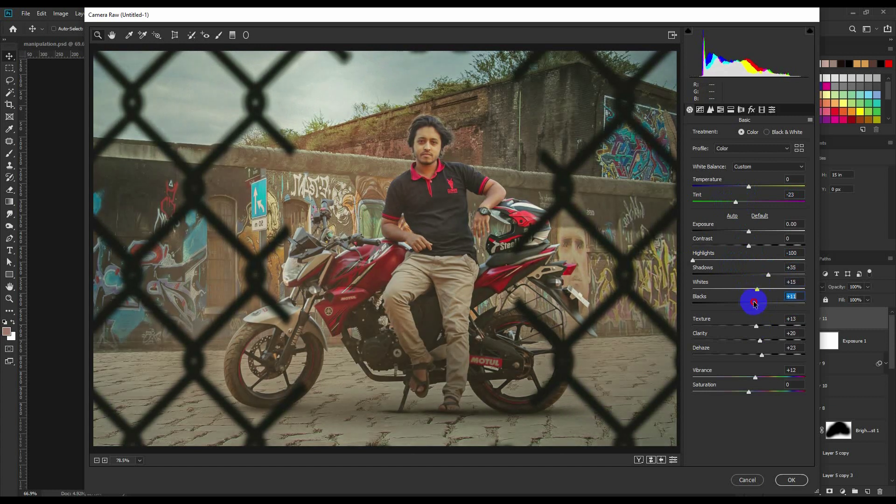
left_click(751, 110)
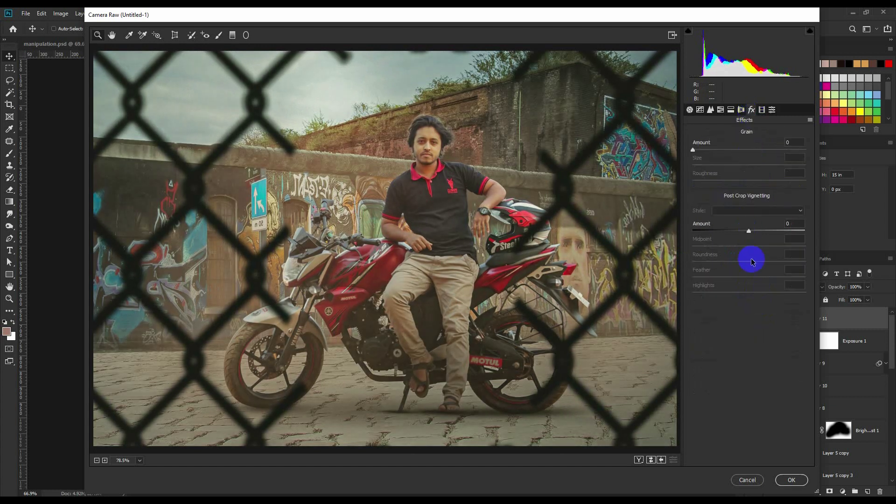
left_click_drag(748, 230, 726, 231)
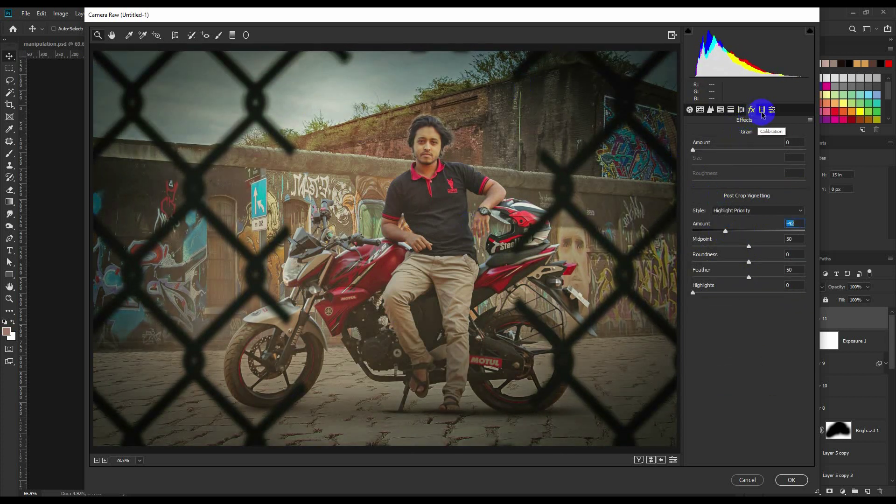
Brighten the Oranges slightly in HSL Luminance and apply the Camera Raw grade
left_click(710, 110)
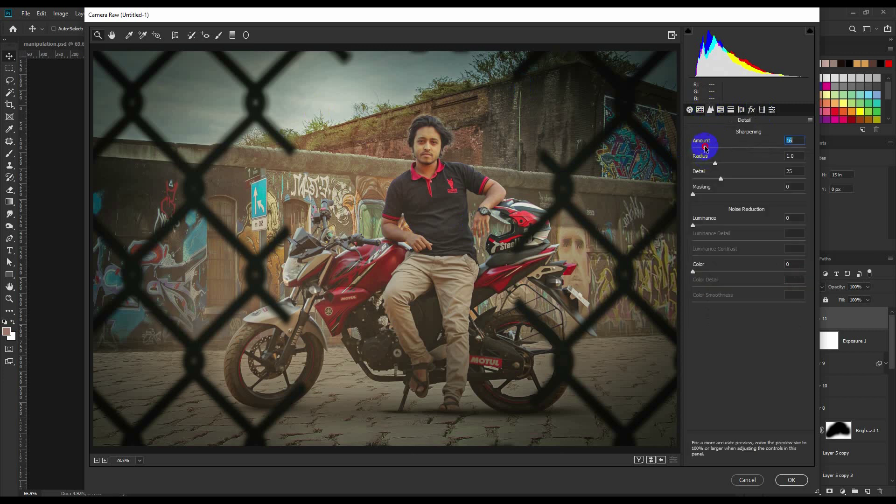
left_click(721, 111)
left_click(721, 110)
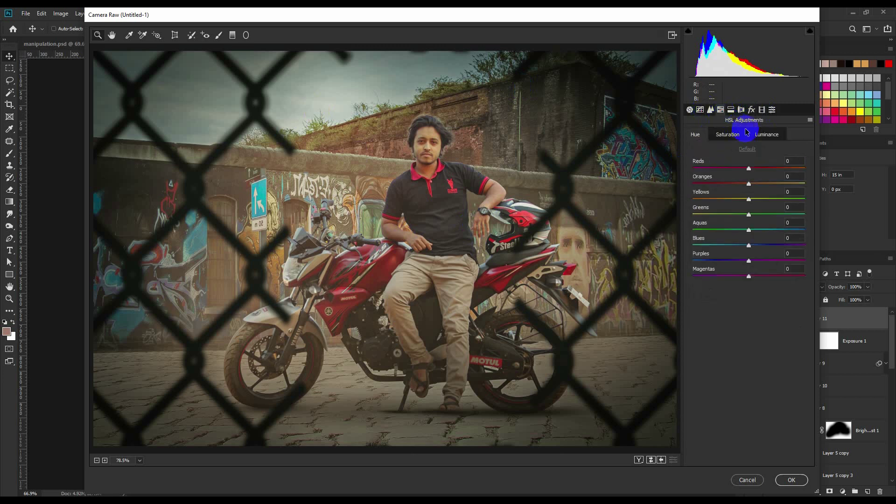
left_click(761, 134)
left_click_drag(748, 183, 753, 184)
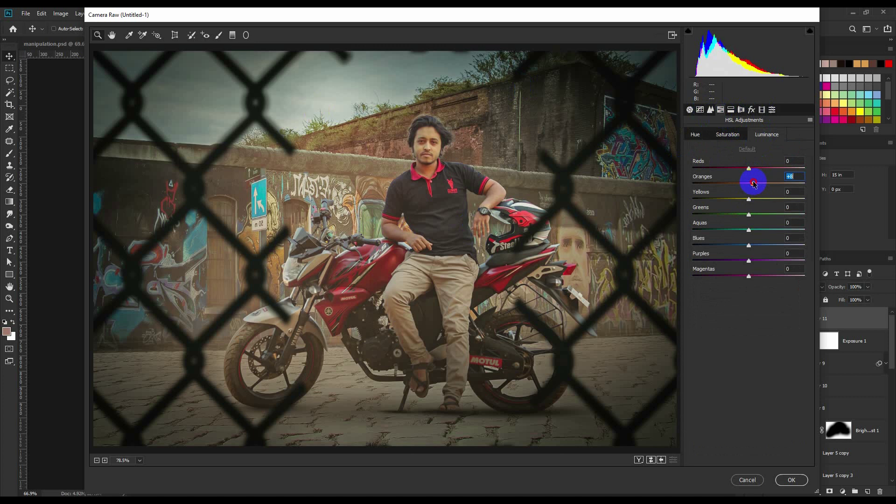
left_click(791, 480)
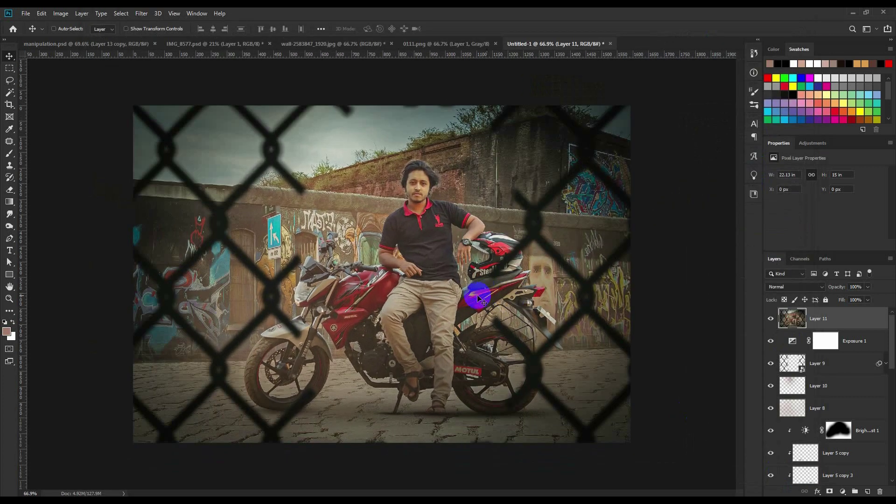
left_click(131, 43)
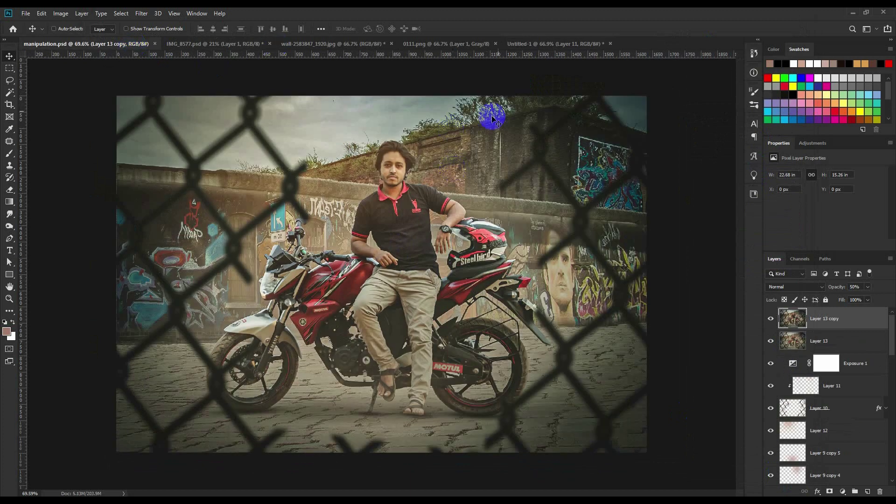
left_click(548, 44)
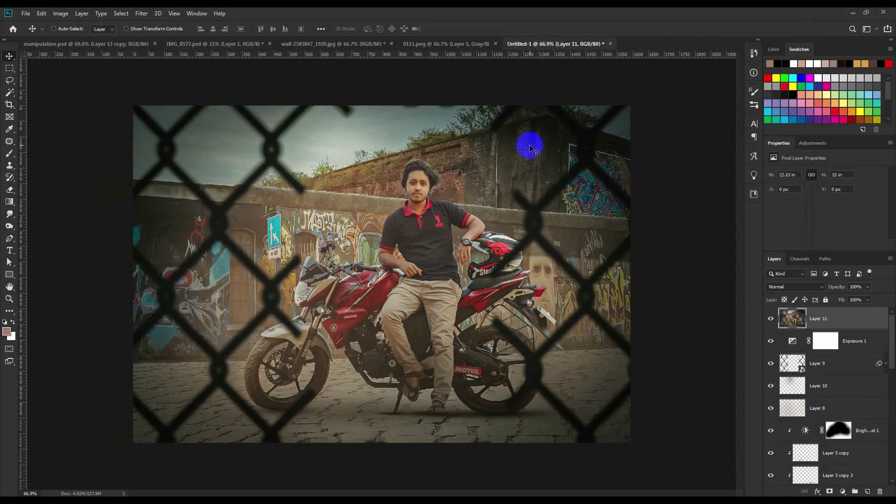